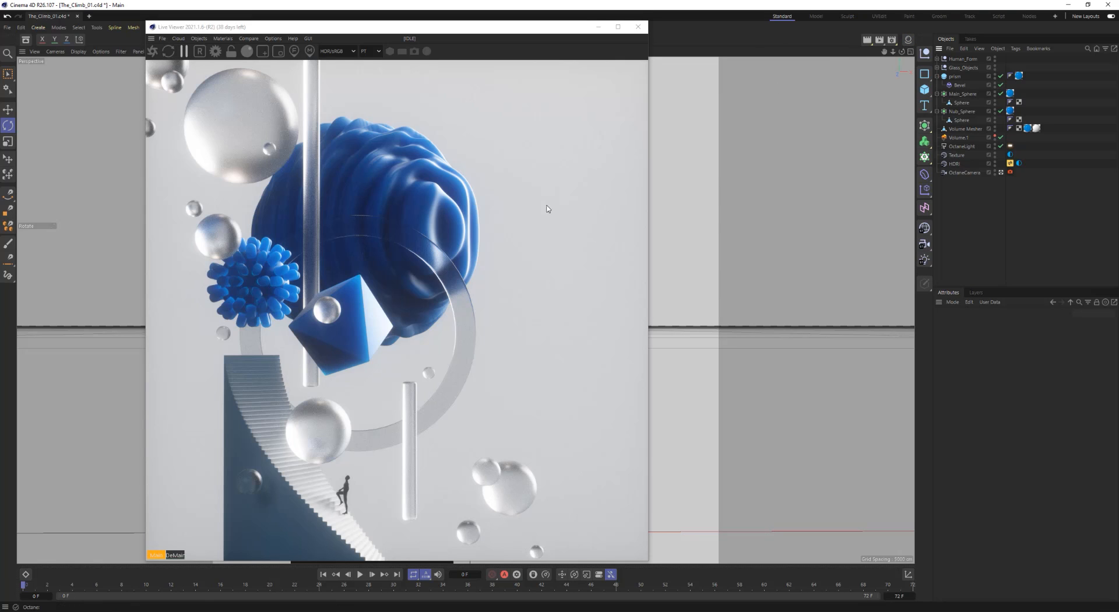
Inspect the Bevel deformer under the prism and the subdivision settings of Nub_Sphere and Main_Sphere.
left_click(937, 59)
left_click(937, 59)
left_click(959, 85)
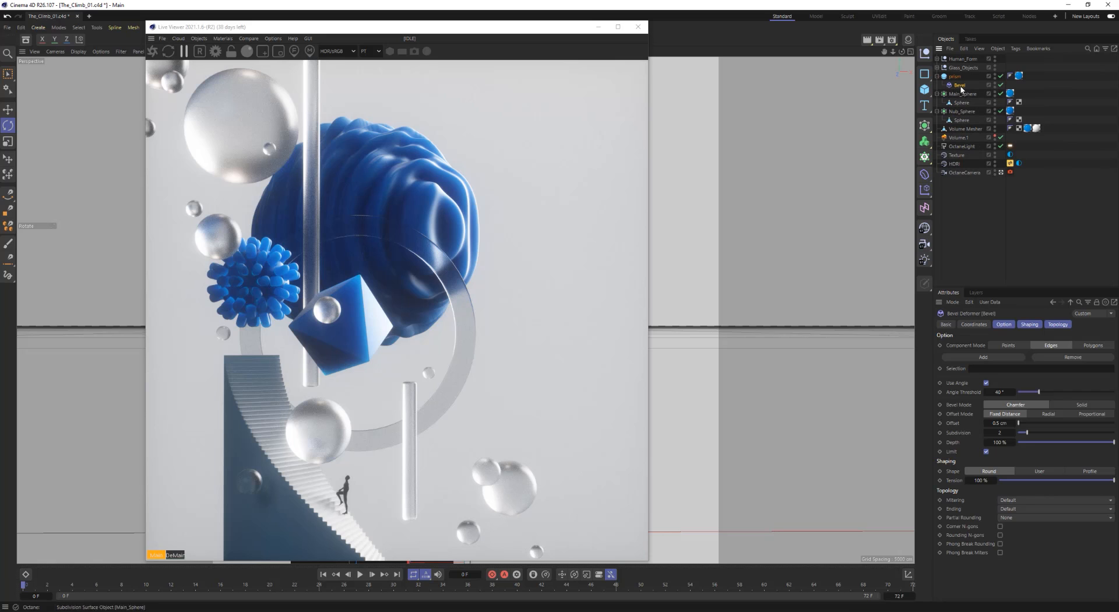
left_click(961, 111)
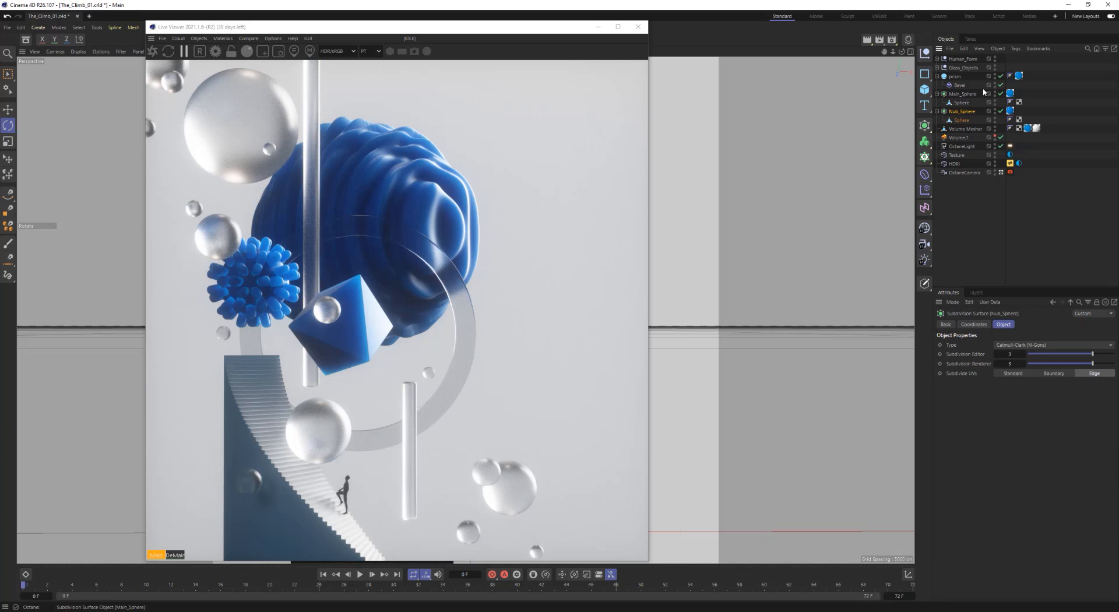
left_click(961, 95)
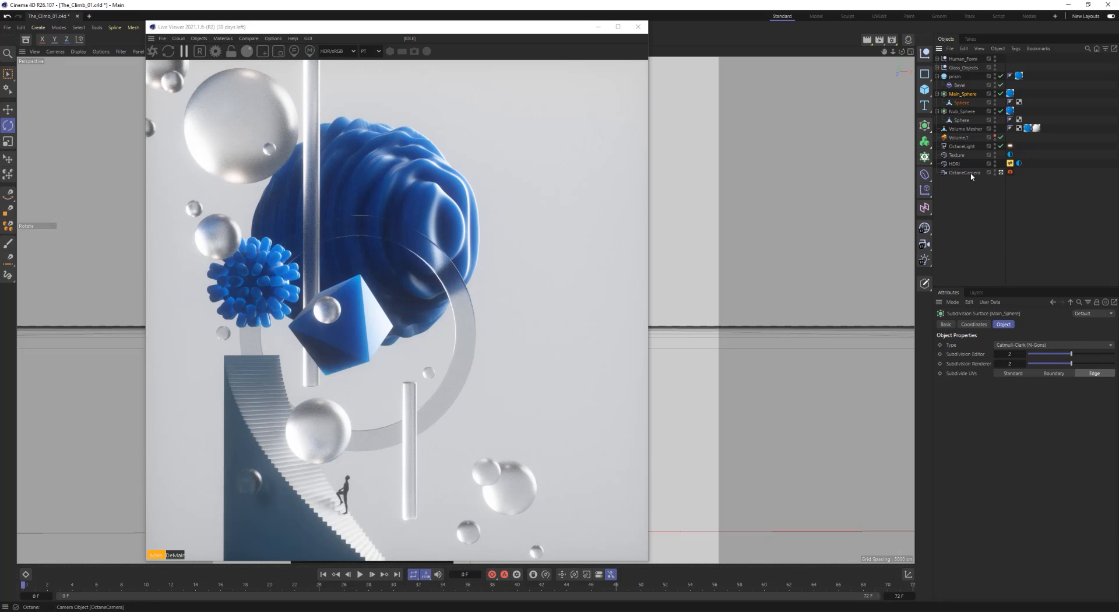
Review the OctaneCamera tag's Camera Imager settings, including the Spectral AI Denoiser options.
left_click(1009, 172)
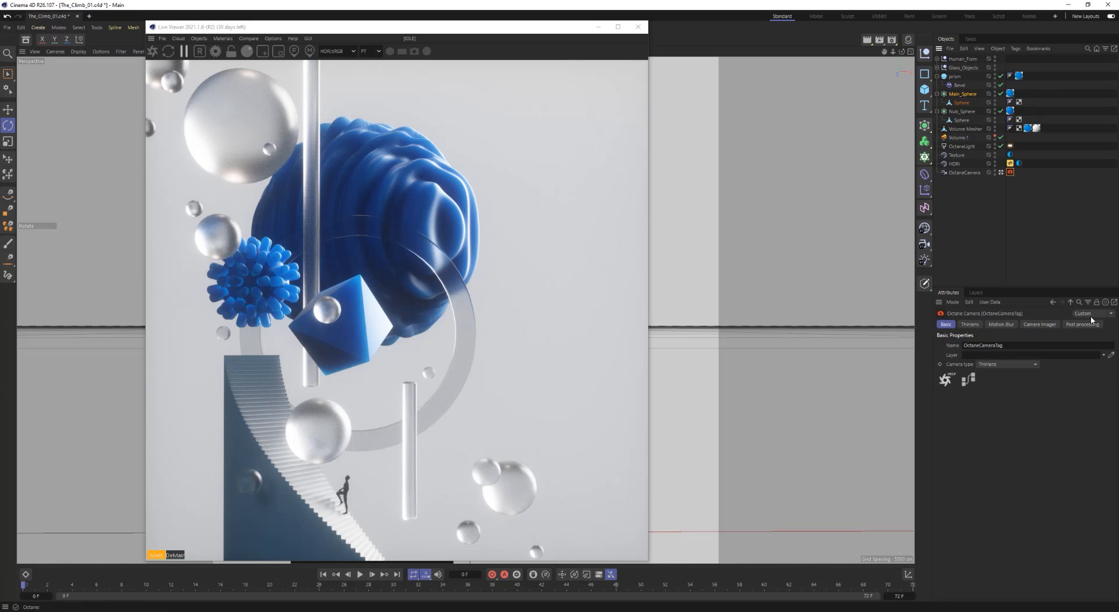
left_click(1077, 323)
left_click(1049, 325)
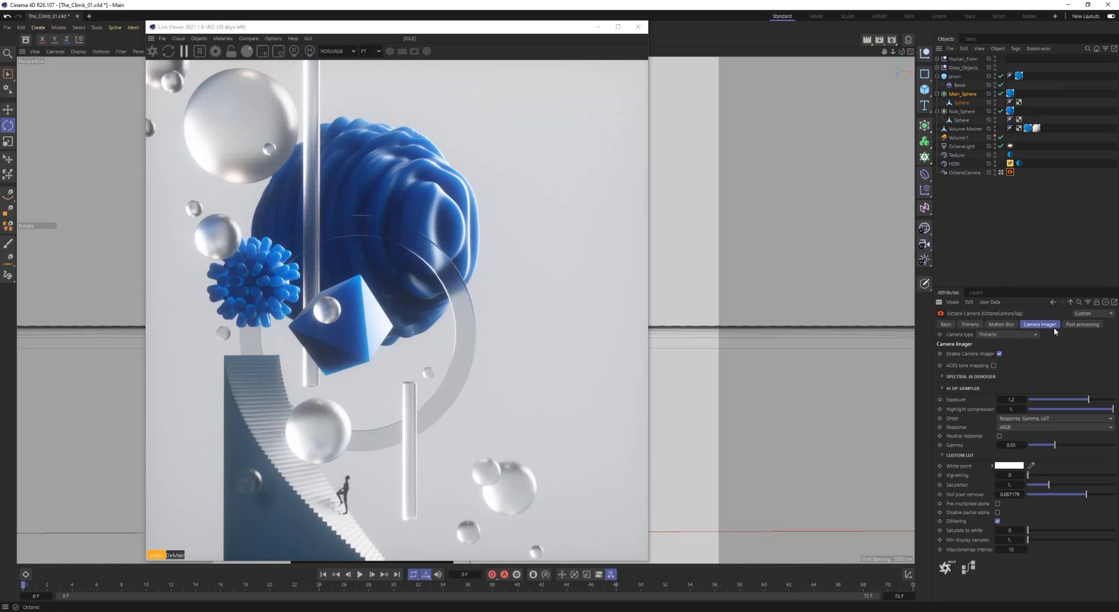
left_click(942, 376)
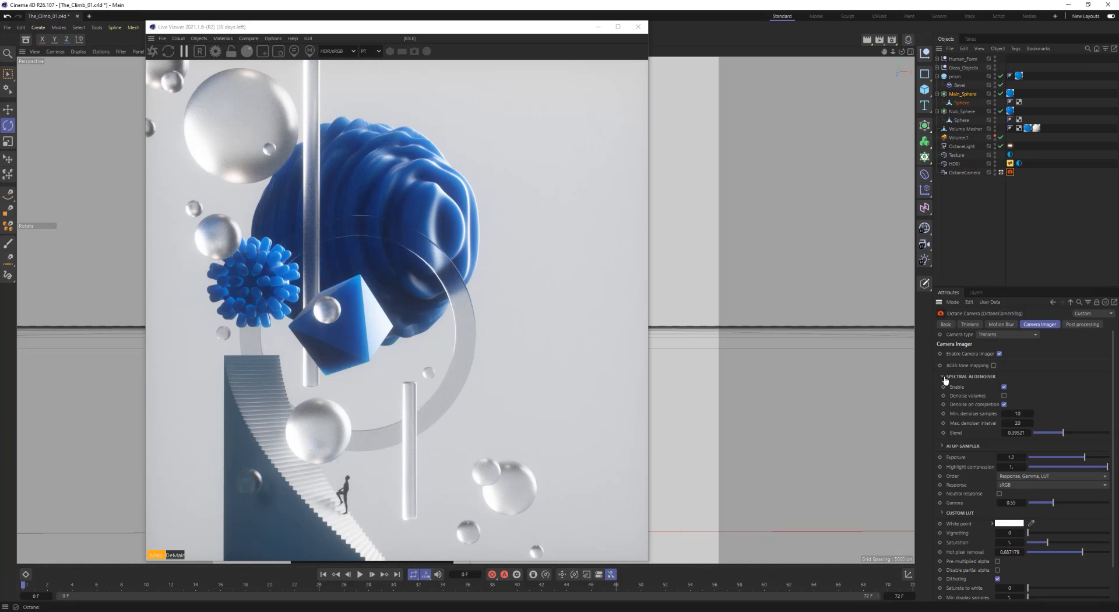
left_click(943, 377)
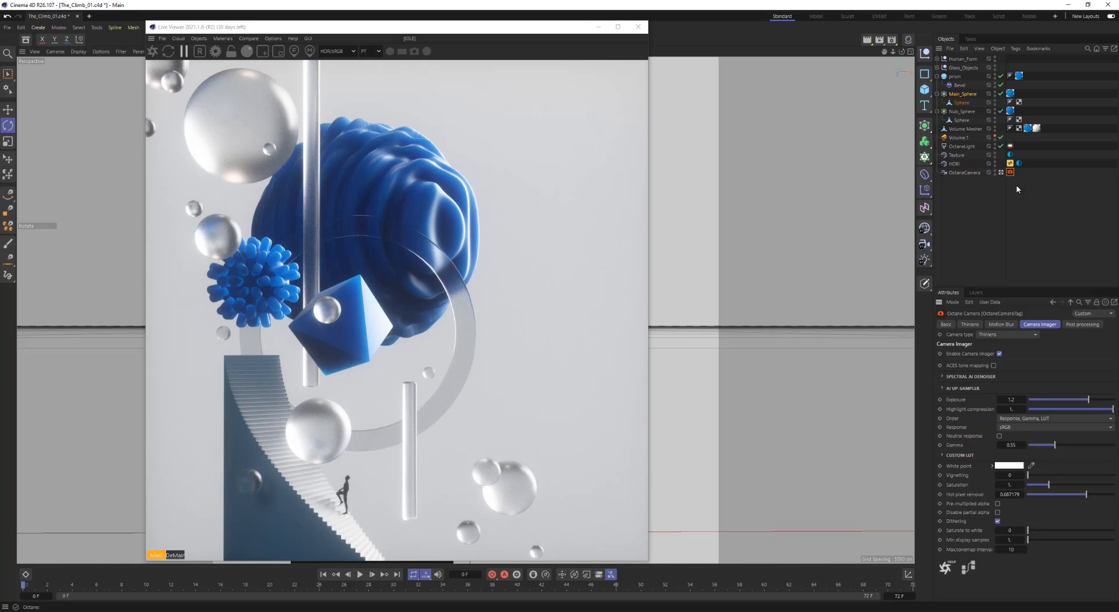
Examine the HDRI sky's linked image path, its environment settings and the ImageTexture shader.
left_click(1010, 164)
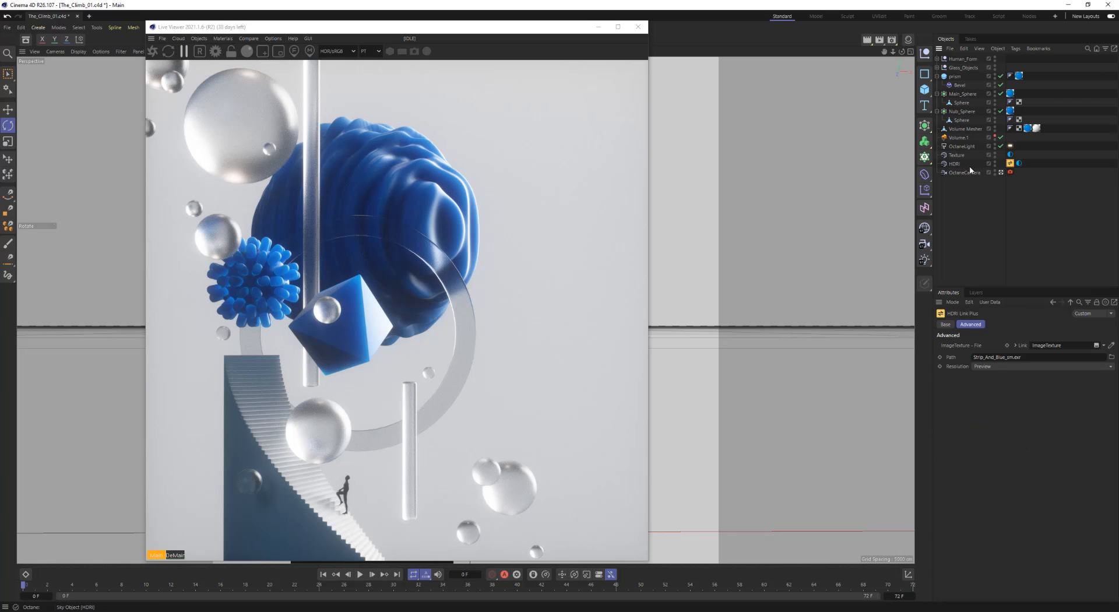
left_click(1018, 163)
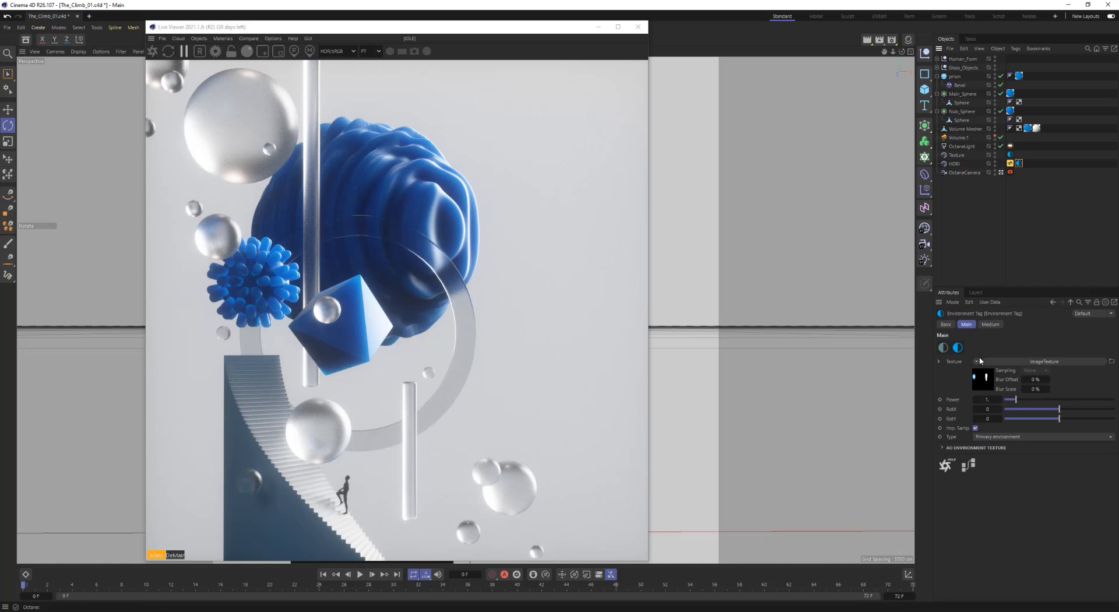
left_click(987, 386)
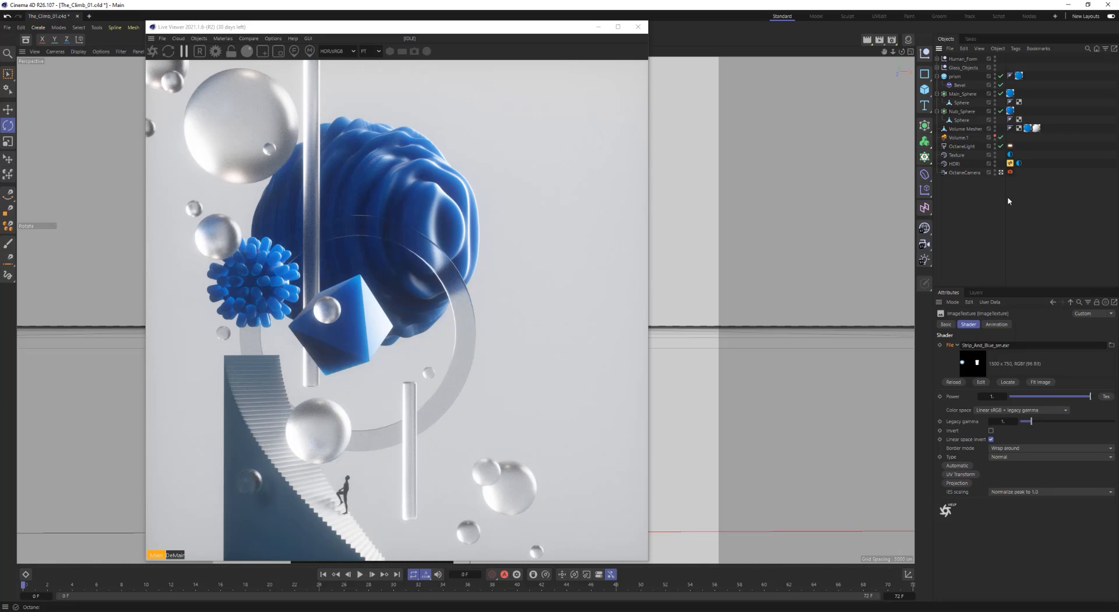
Look through the project's file and save commands and the Live Viewer's scene export formats.
left_click(7, 27)
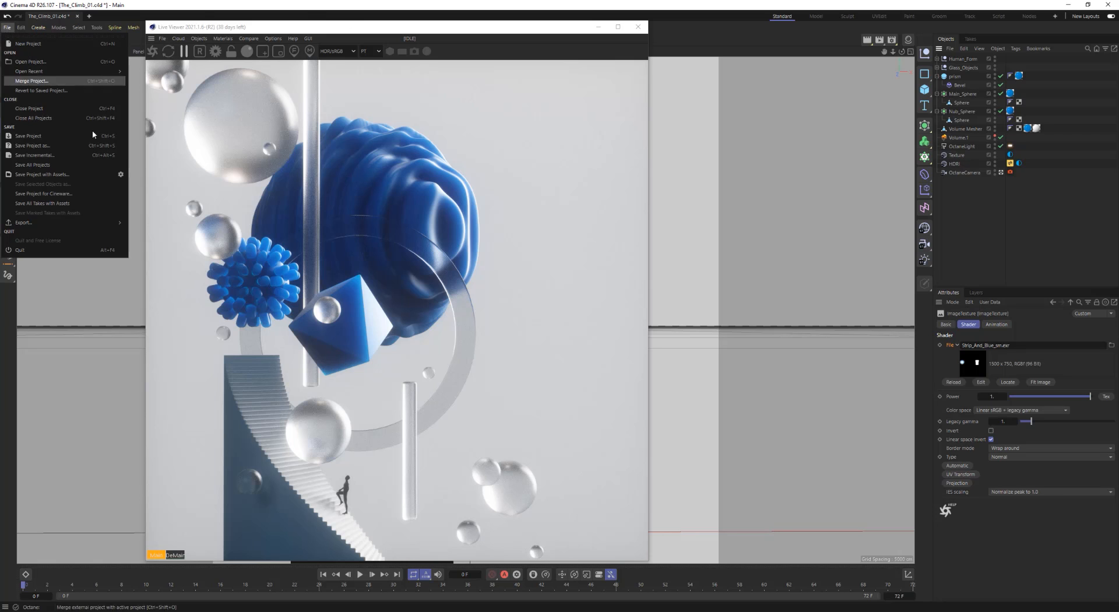
left_click(694, 50)
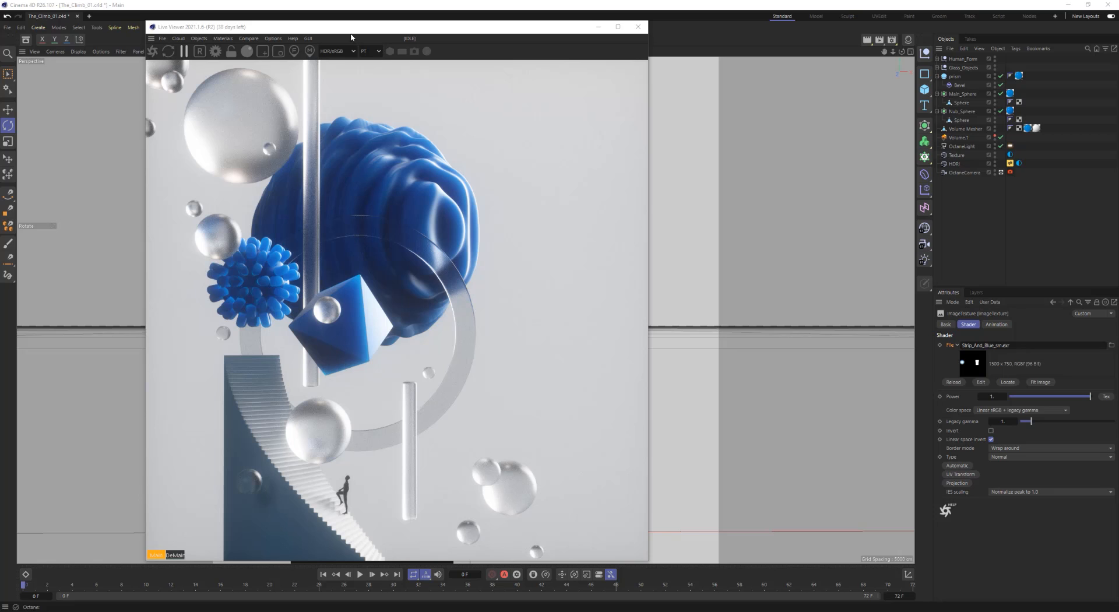
left_click_drag(349, 31, 400, 30)
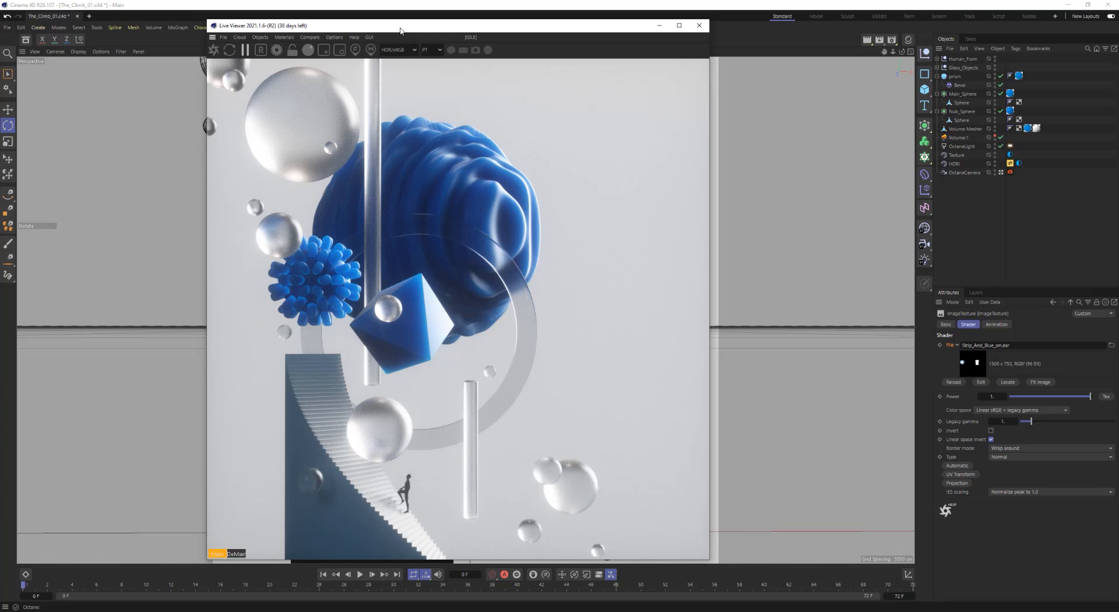
left_click(224, 37)
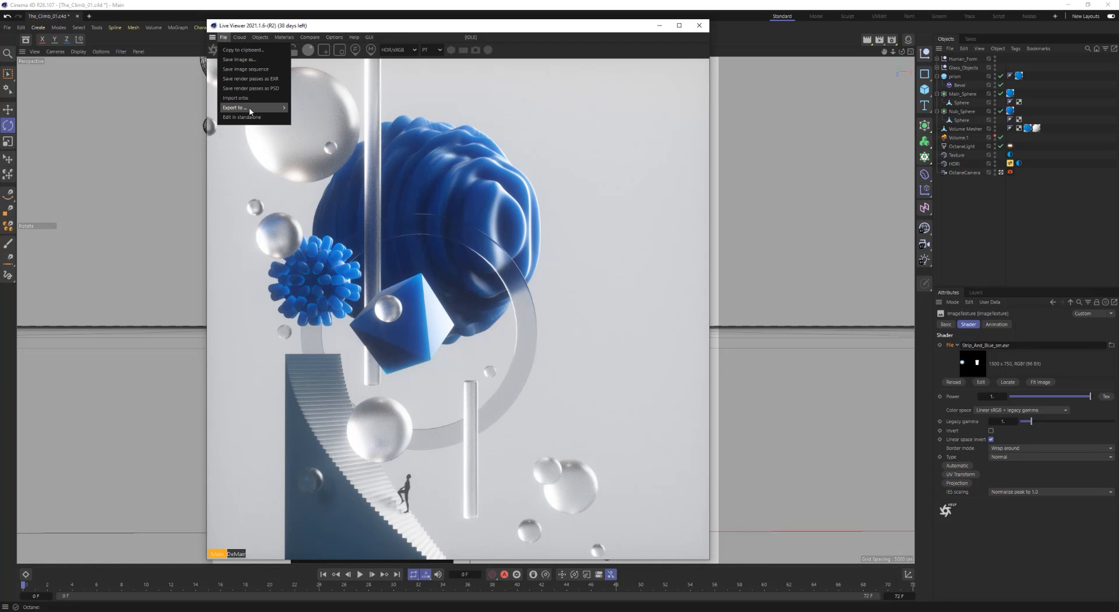
mouse_move(248, 110)
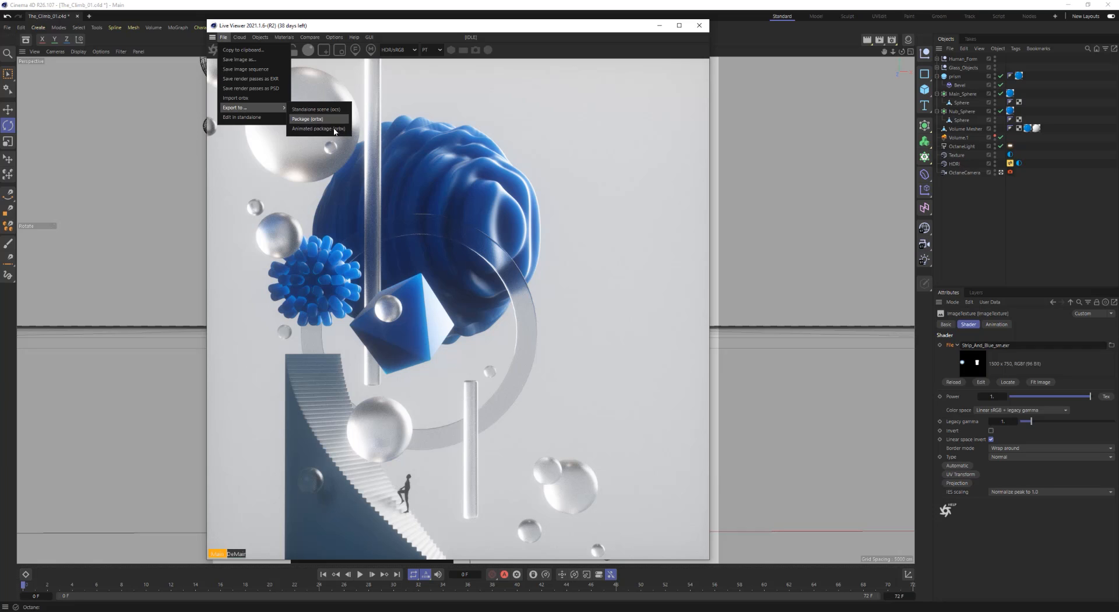
left_click(342, 98)
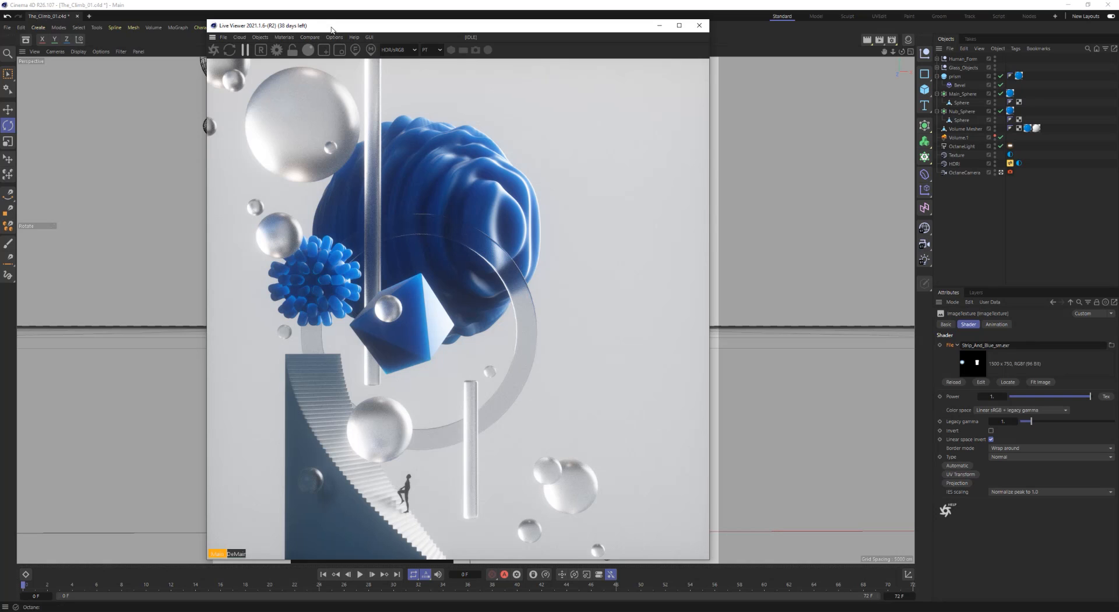
Move the Live Viewer window aside to uncover the viewport and close it.
left_click_drag(335, 27, 1118, 93)
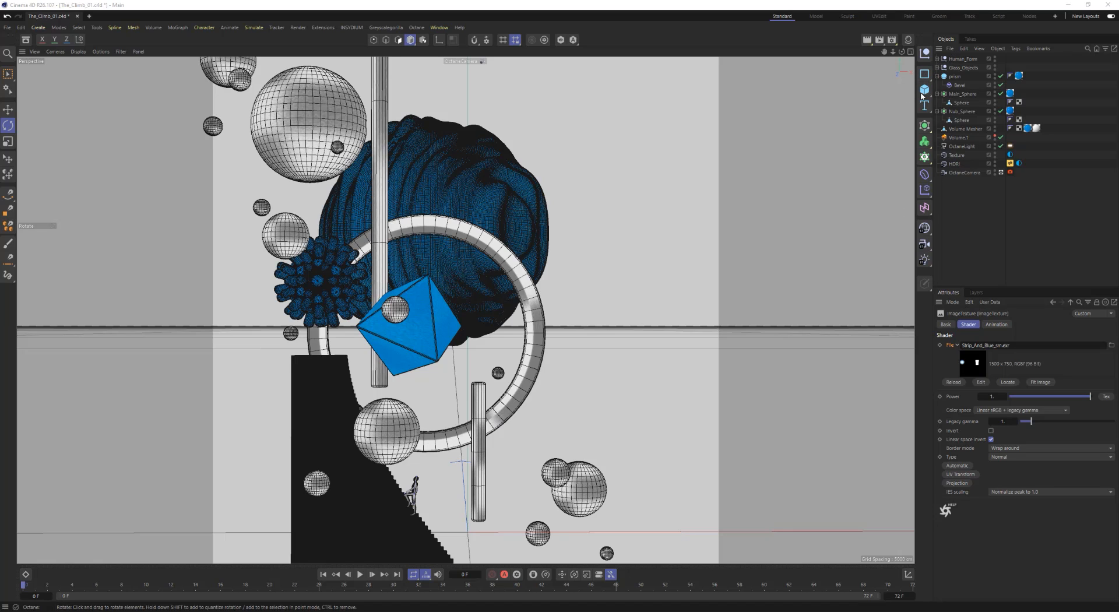
left_click_drag(1118, 157, 387, 57)
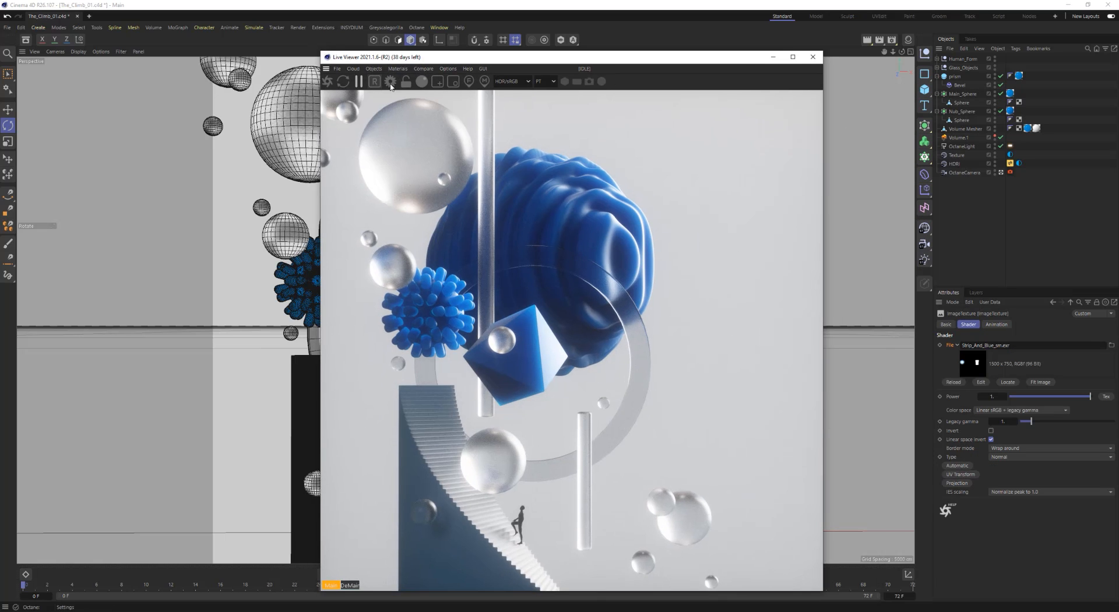
left_click(814, 58)
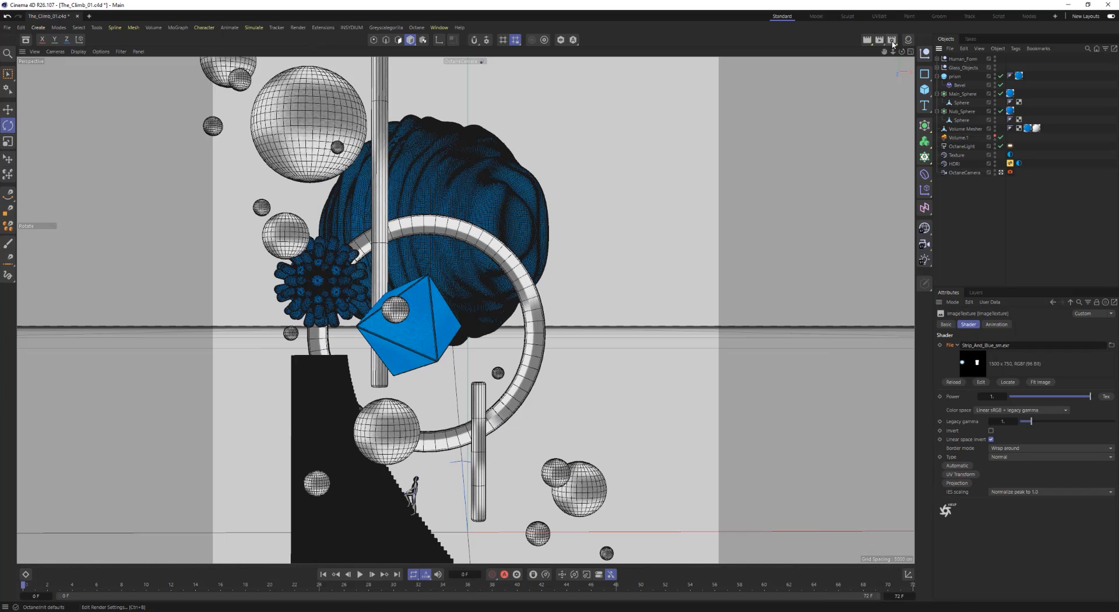
Open the render settings, show the Octane Renderer's ORBX Exporter options and enlarge the window to fit them.
left_click(894, 43)
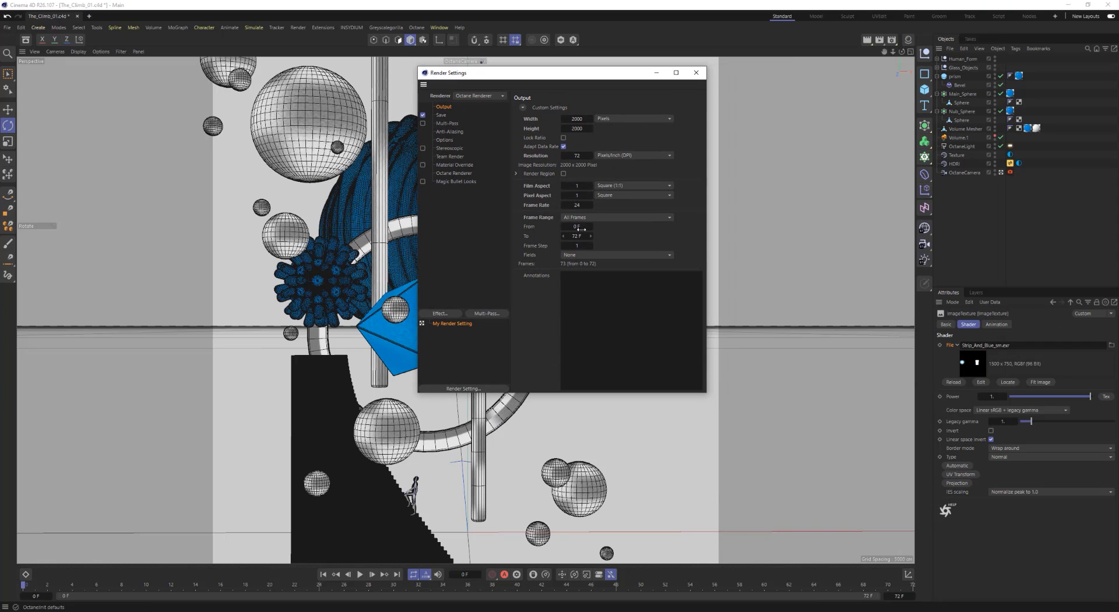
left_click_drag(510, 81, 454, 85)
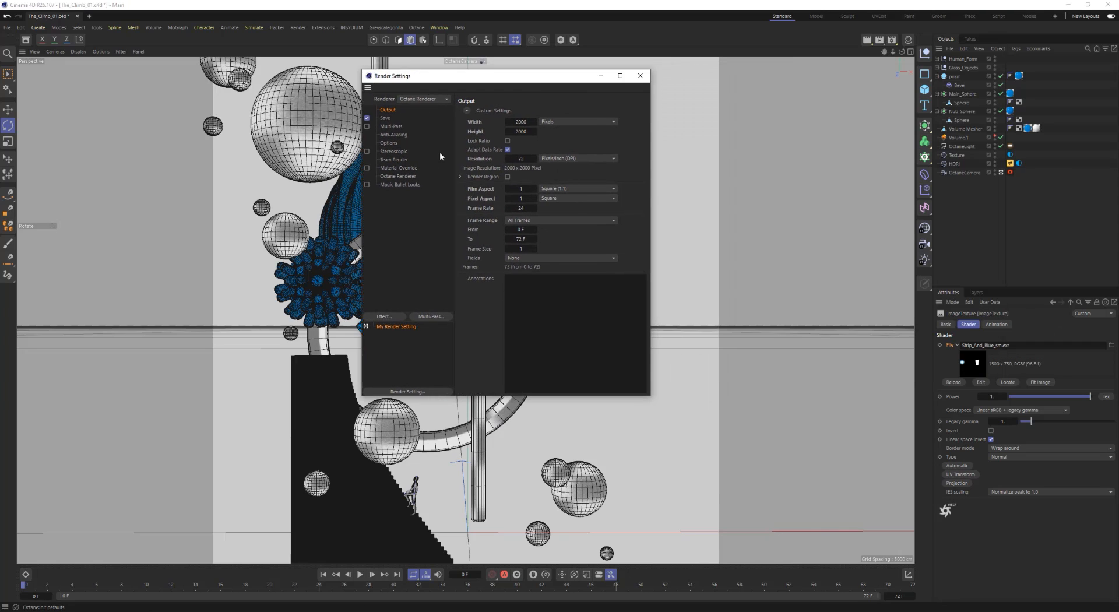
left_click(401, 176)
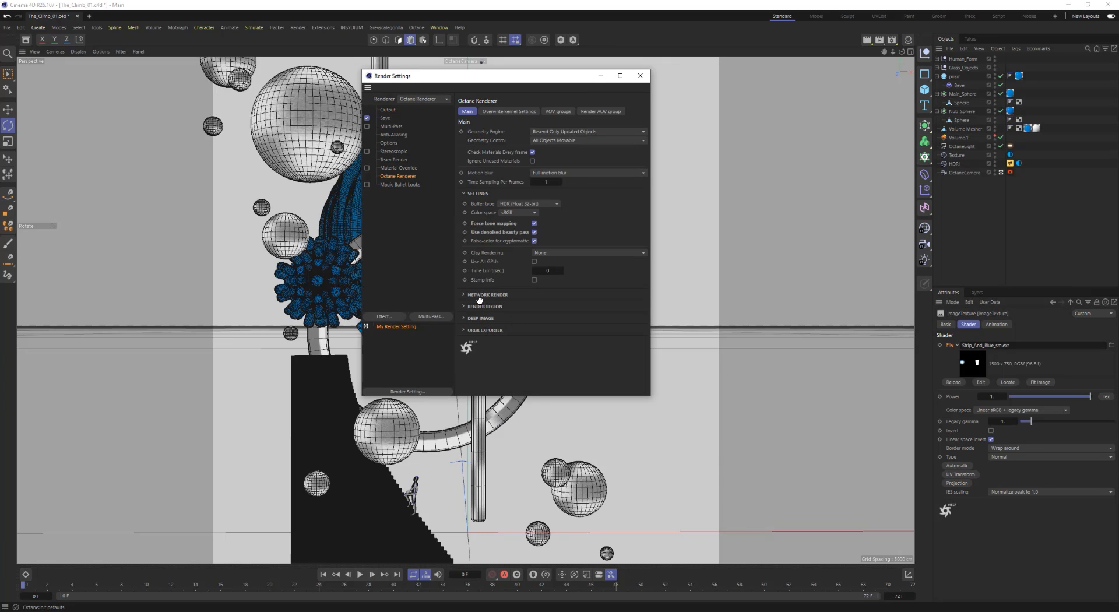
left_click(469, 330)
left_click_drag(651, 398, 721, 446)
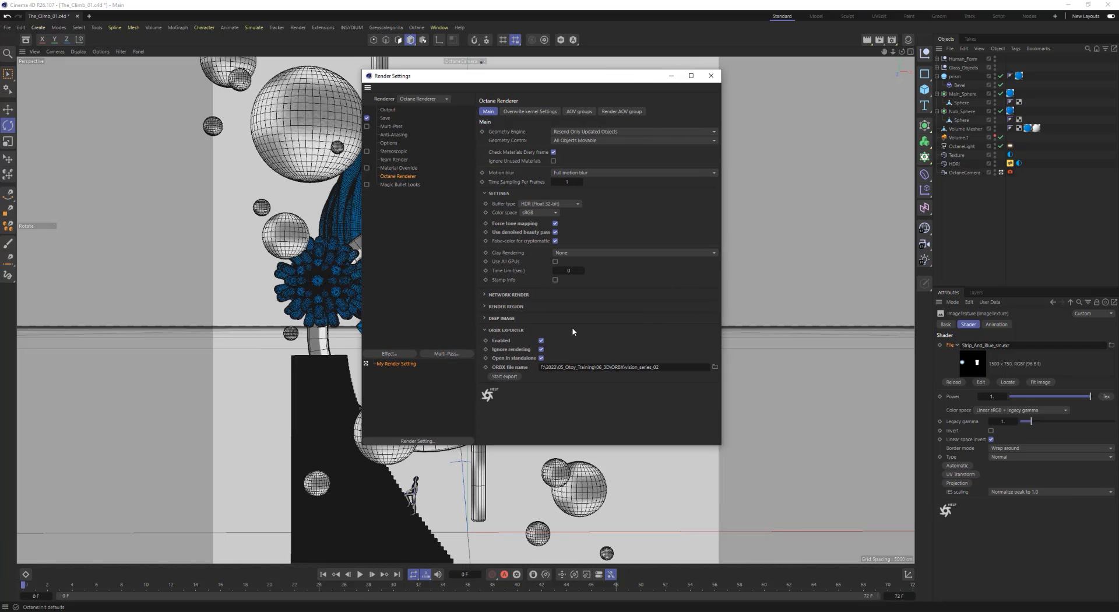
Toggle the ORBX exporter's Enabled and Ignore rendering options off and back on, and turn off Open in standalone.
left_click(541, 340)
left_click(540, 349)
left_click(541, 357)
left_click(542, 340)
left_click(542, 349)
Switch saving of the regular image on, check its effect on the ORBX exporter options, and switch it off again.
left_click(386, 118)
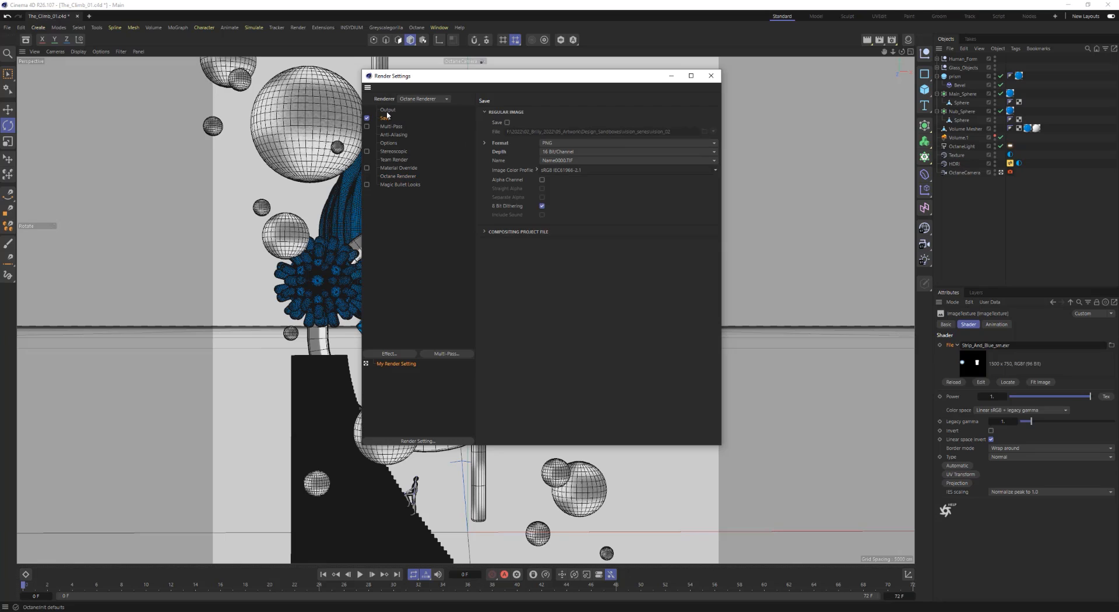
left_click(401, 177)
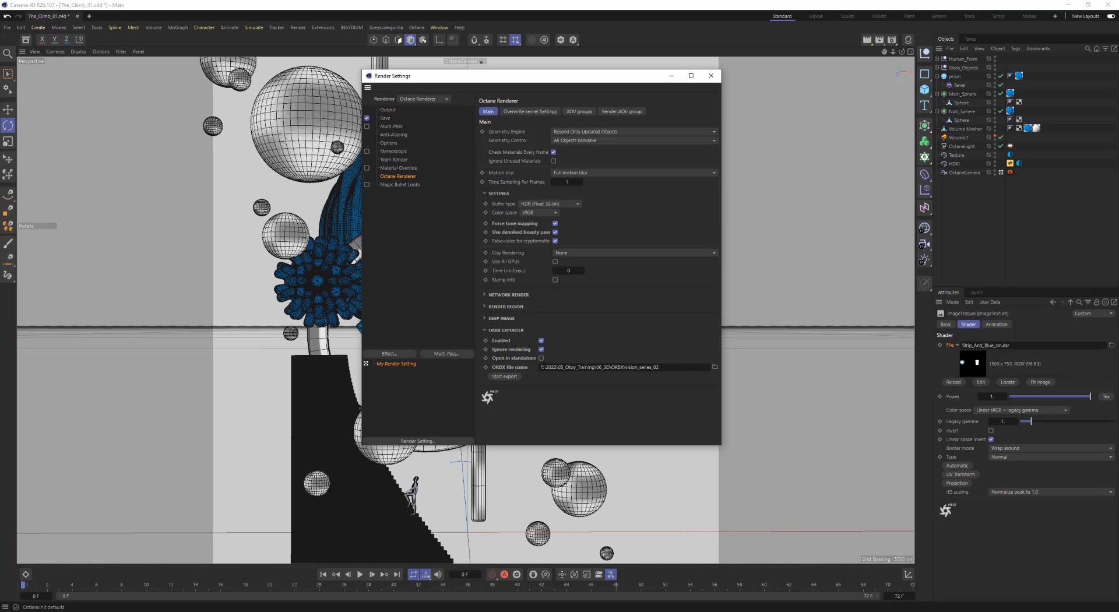
left_click(388, 119)
left_click(507, 122)
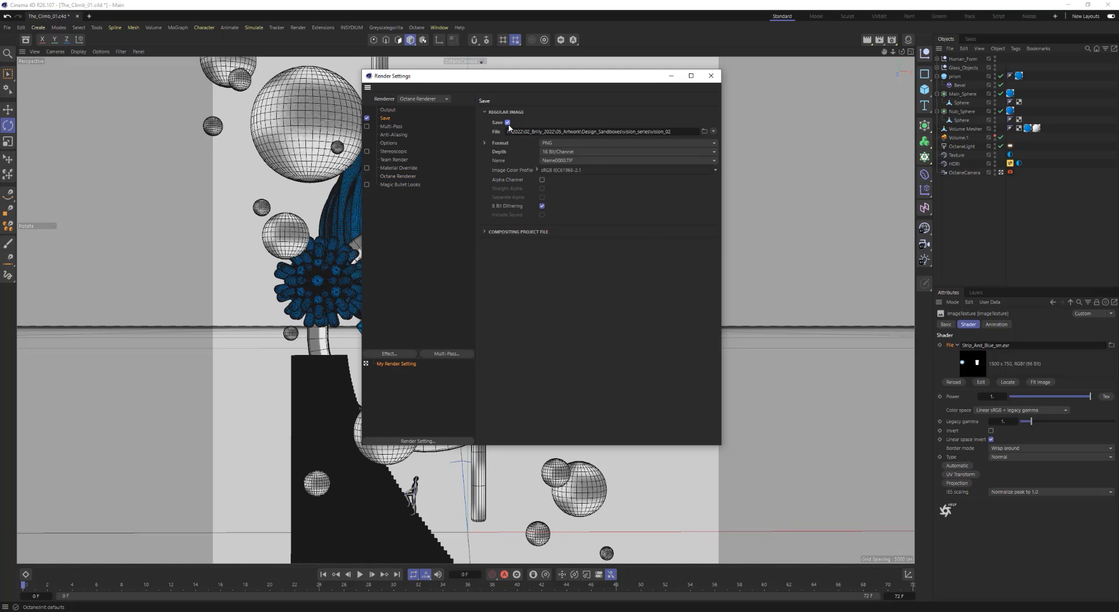
left_click(507, 123)
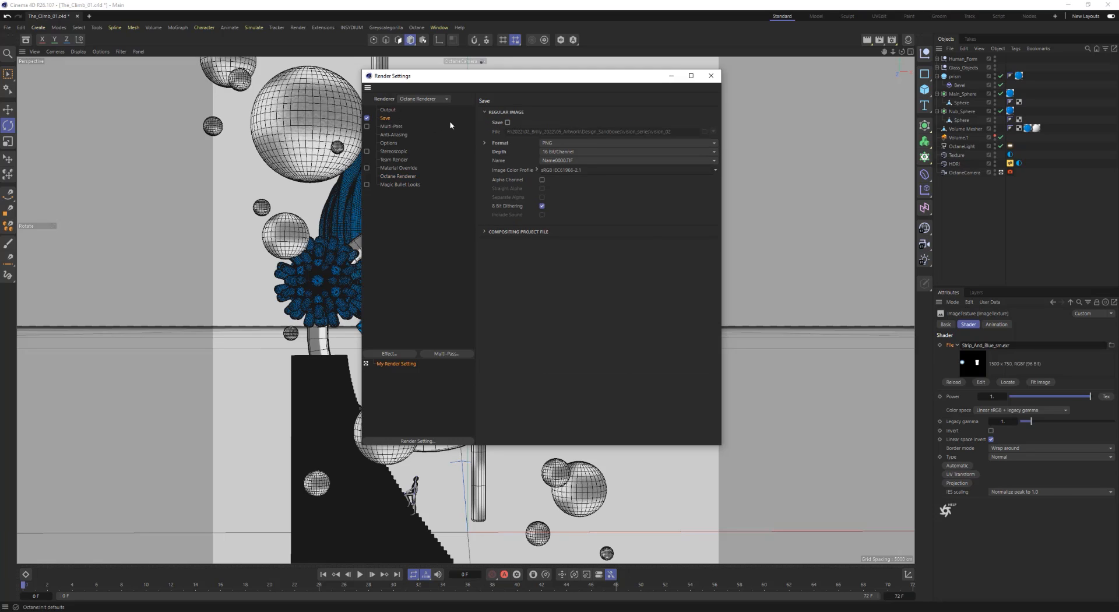
left_click(506, 122)
left_click(398, 176)
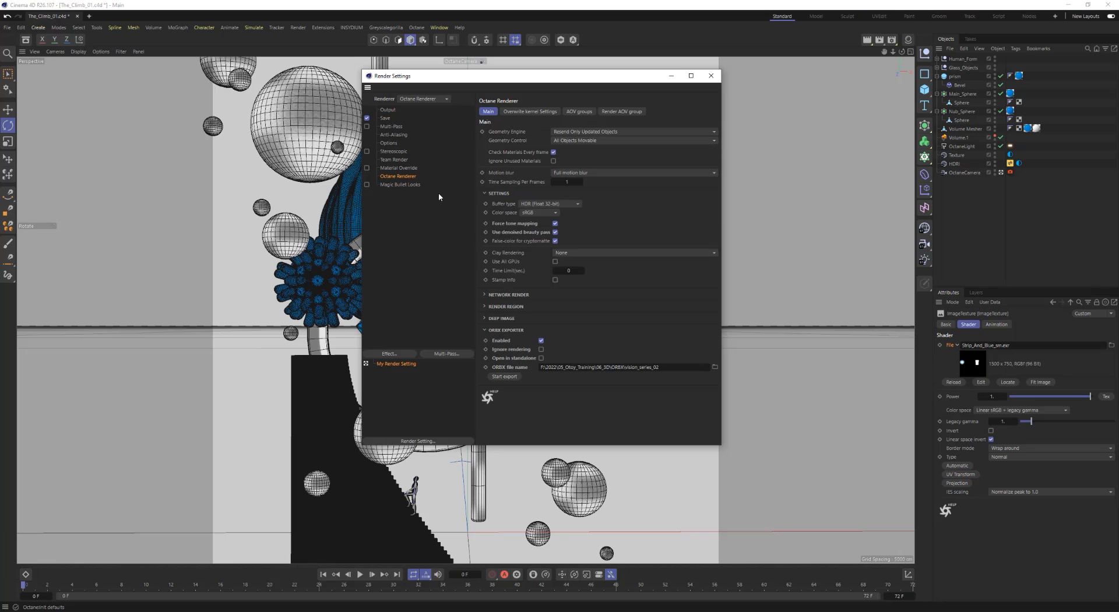
left_click(384, 118)
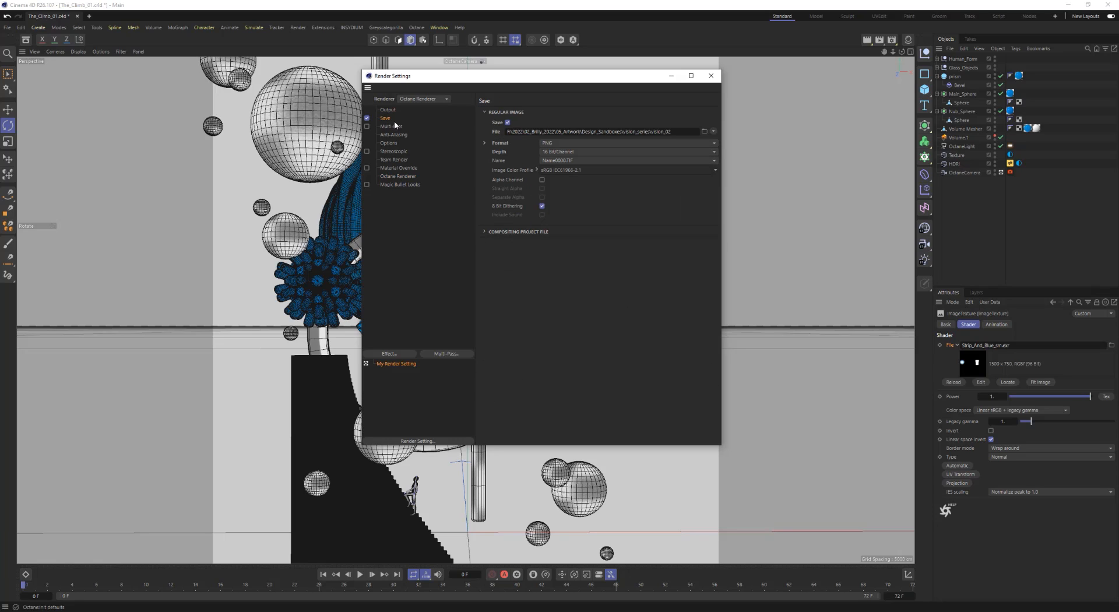
left_click(506, 122)
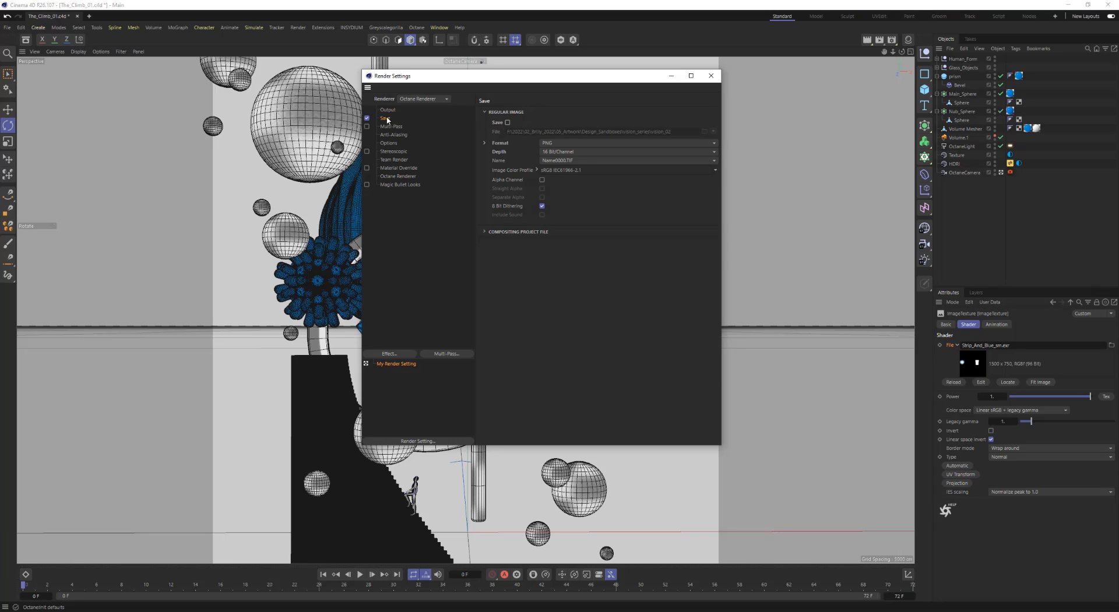
Turn on Open in standalone for the ORBX exporter and change the ORBX file name to vision_series_03.
left_click(398, 176)
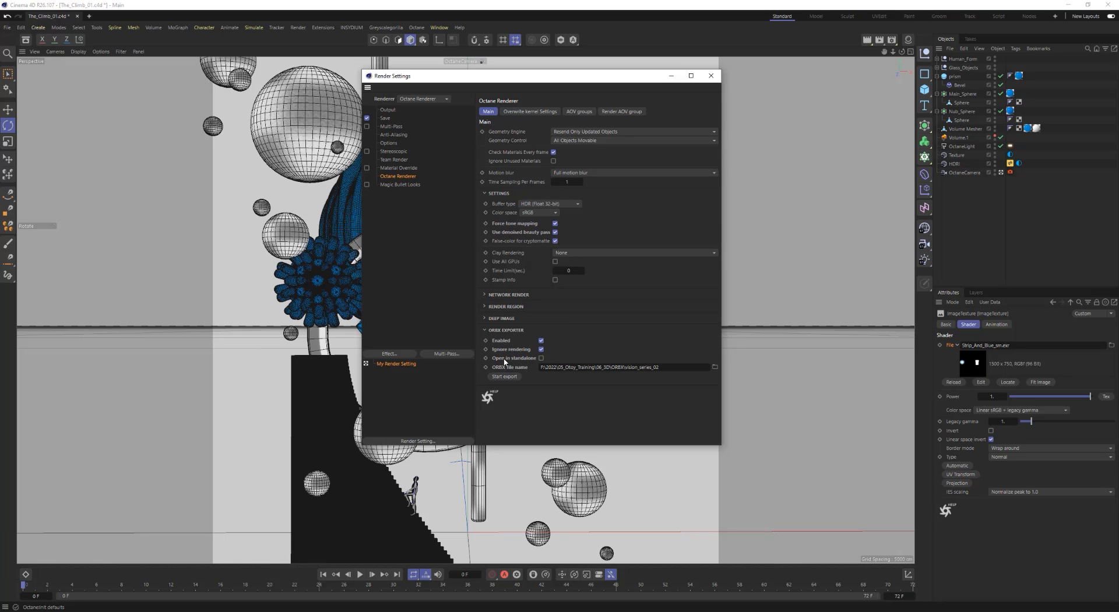
left_click(541, 358)
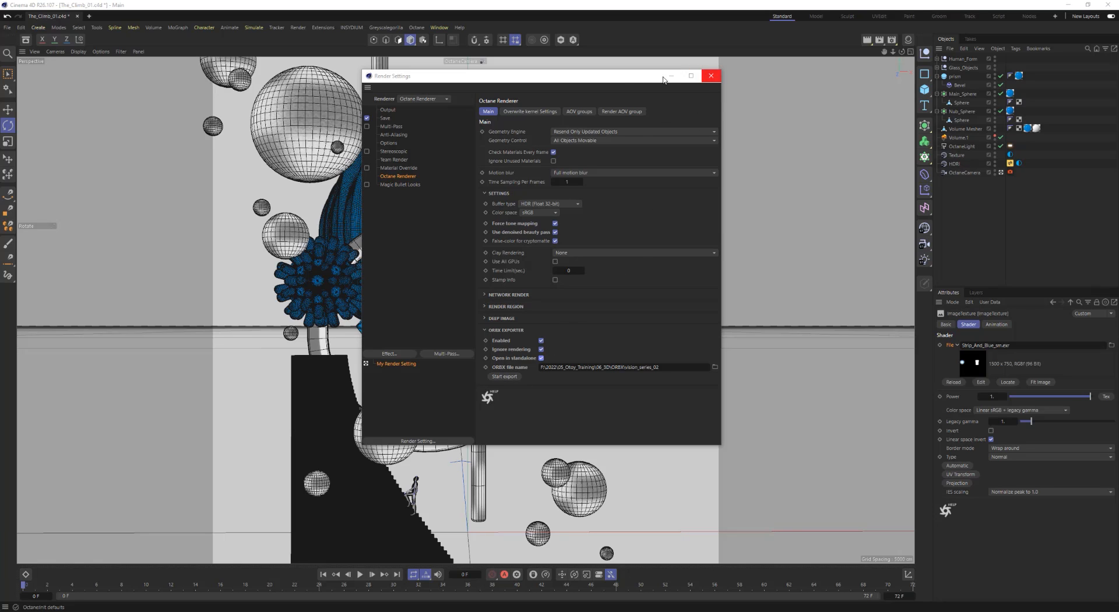
left_click_drag(629, 84, 617, 71)
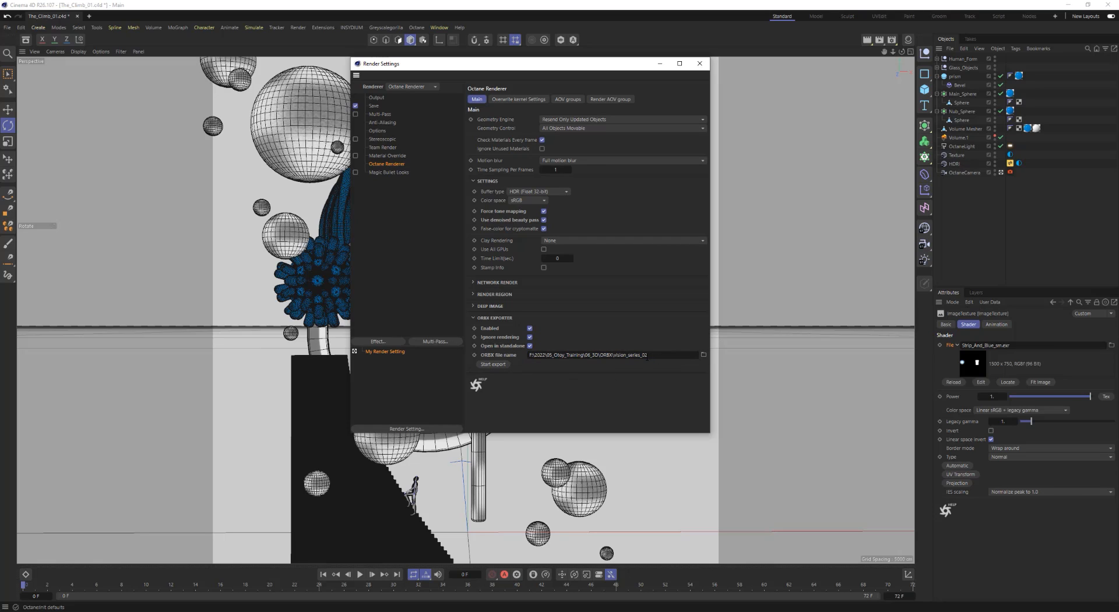
left_click(660, 355)
key("Return")
Start the ORBX export and agree to continue without saving a rendered image.
left_click(495, 365)
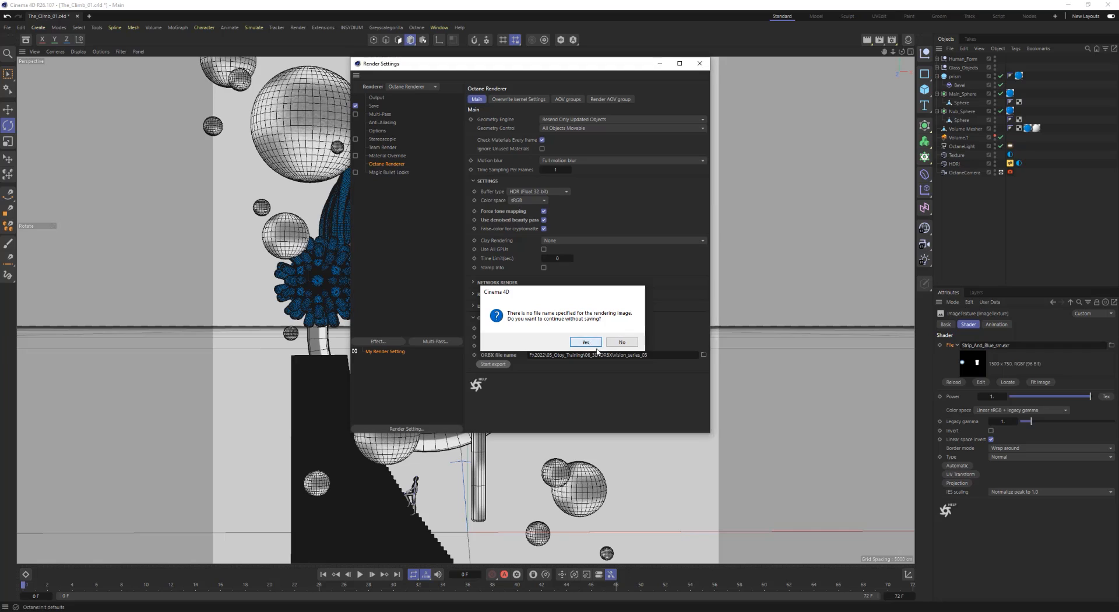
left_click(593, 347)
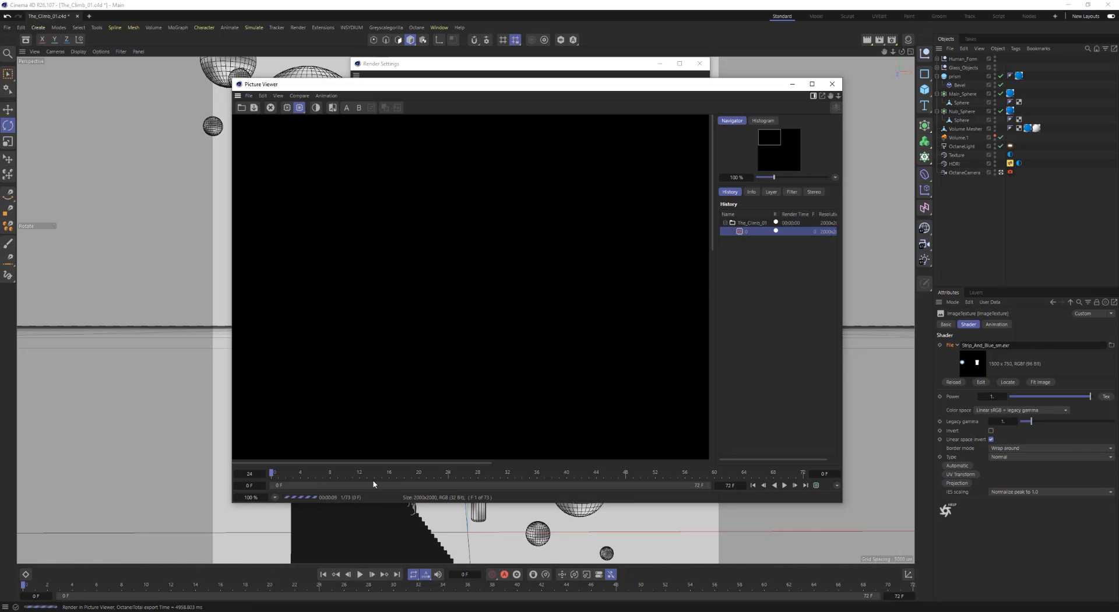
Move the Picture Viewer aside and back into view to check the frame progress of the ORBX export.
left_click_drag(665, 86, 1118, 158)
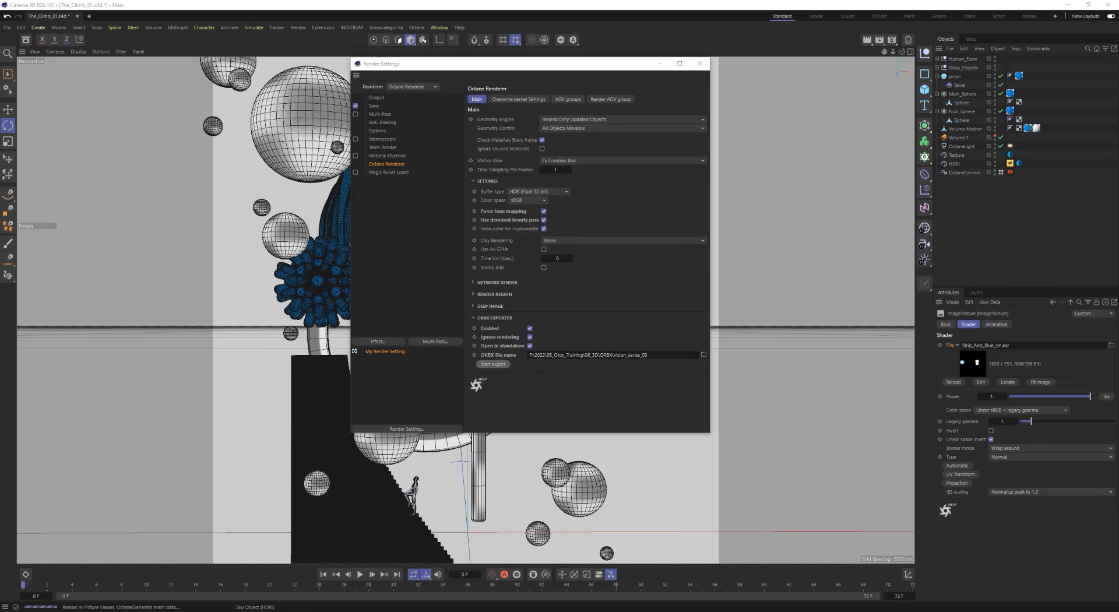
left_click_drag(1118, 155, 504, 82)
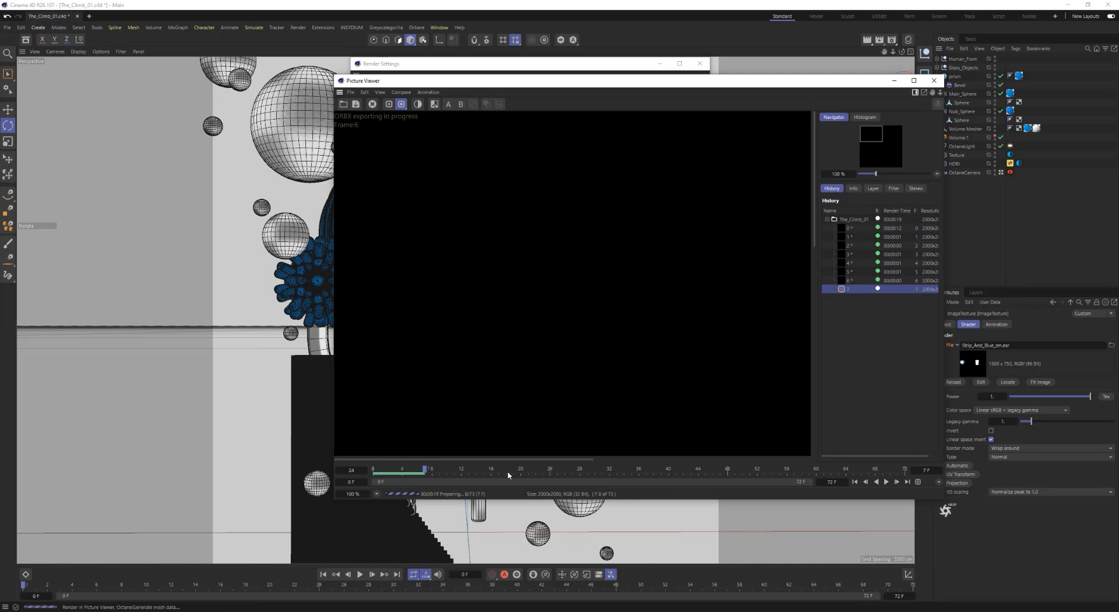
left_click_drag(521, 80, 1118, 154)
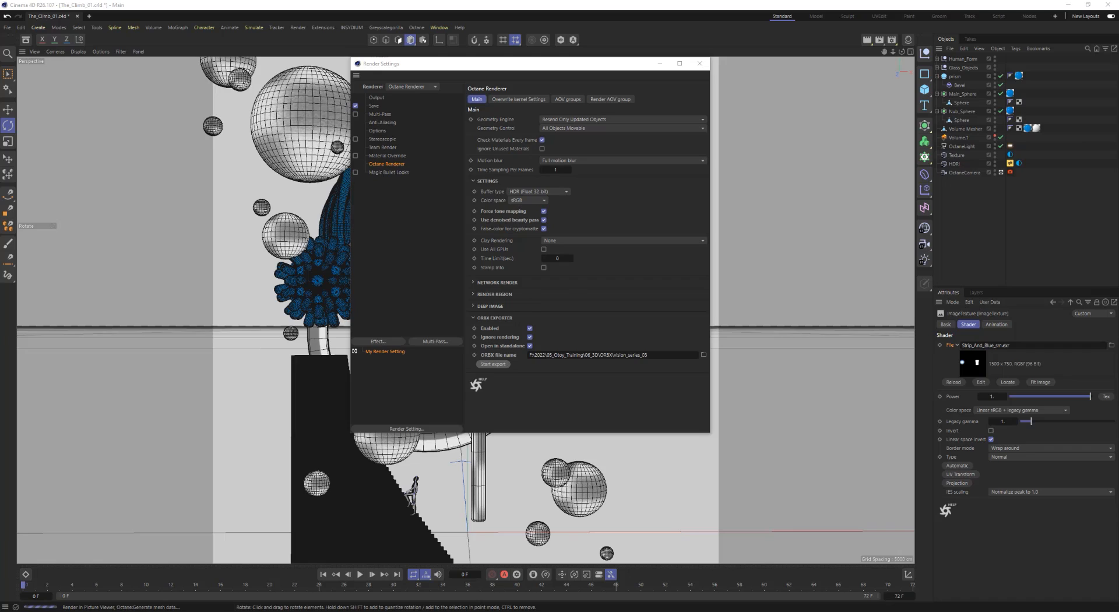
left_click_drag(1118, 147, 468, 119)
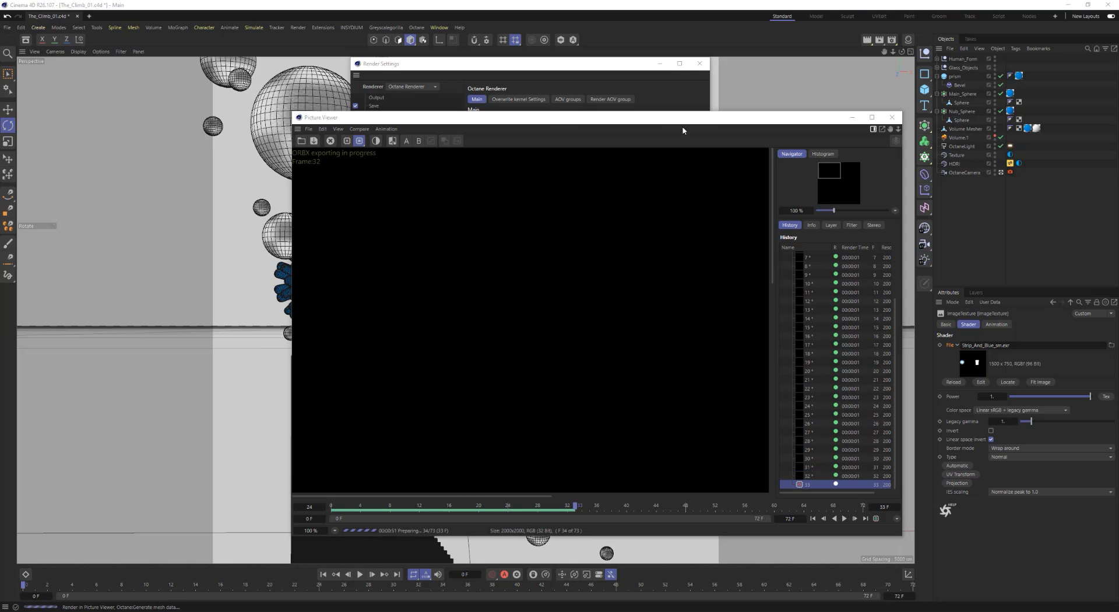
left_click_drag(677, 118, 595, 106)
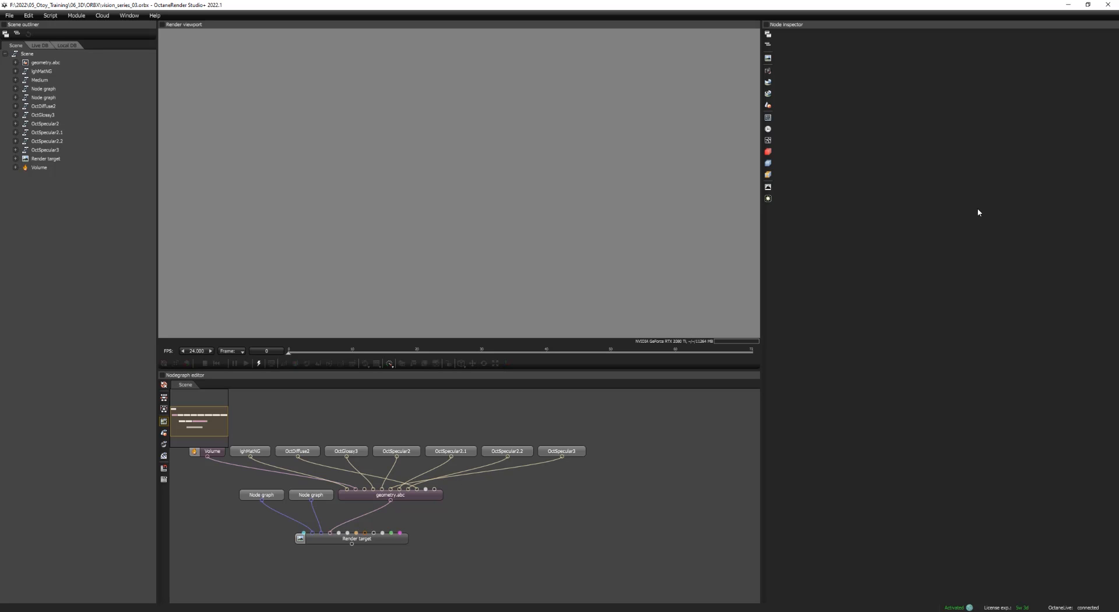
Switch from OctaneRender Studio+ back to Cinema 4D and close the Picture Viewer and the Render Settings.
left_click(589, 611)
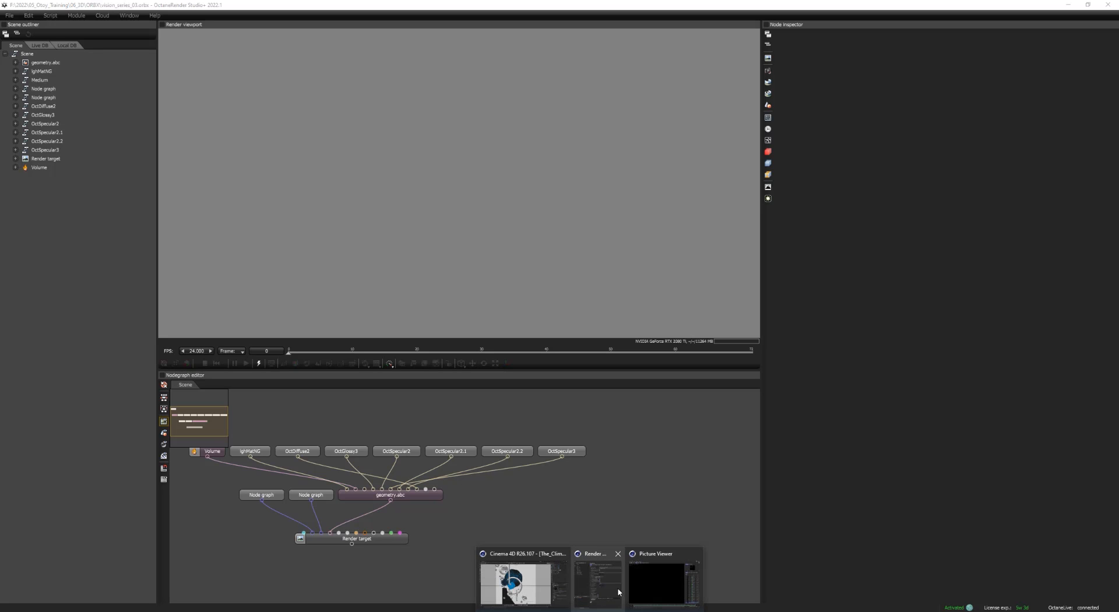
left_click(531, 589)
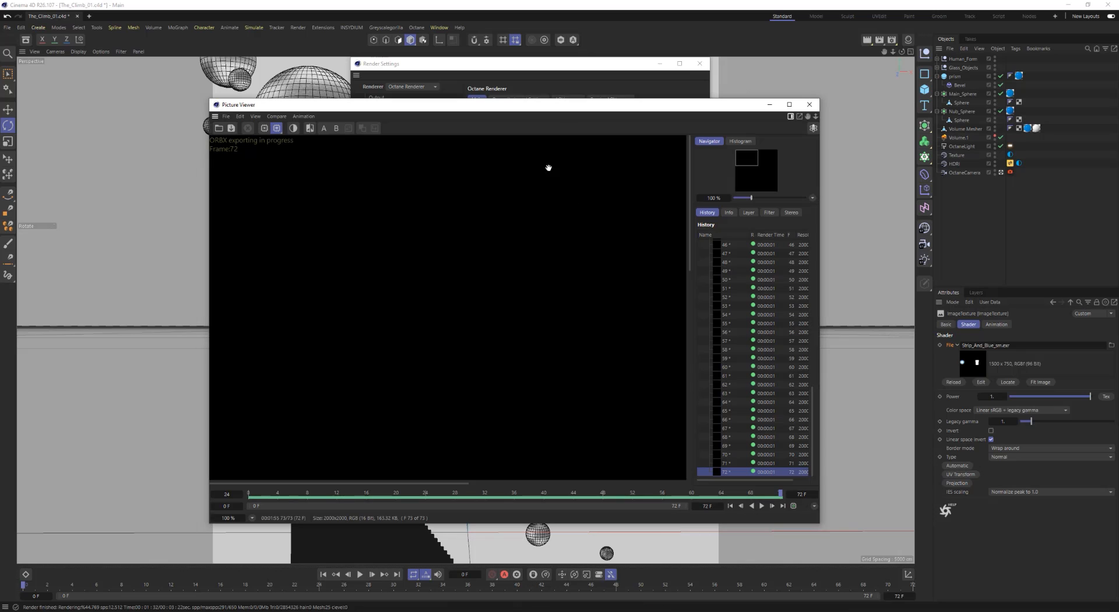
left_click(810, 106)
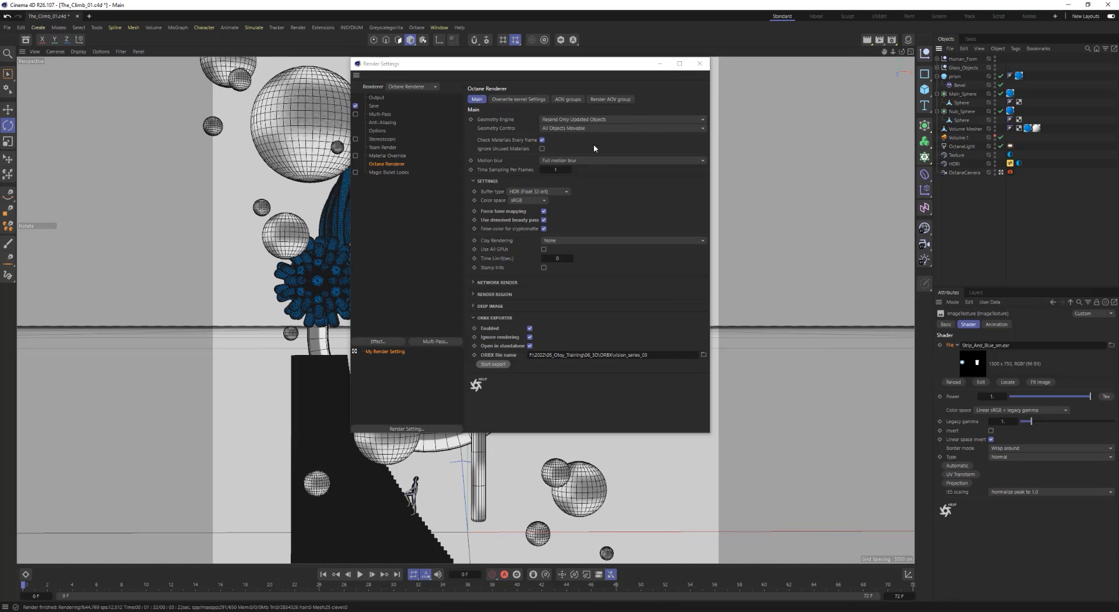
left_click(700, 64)
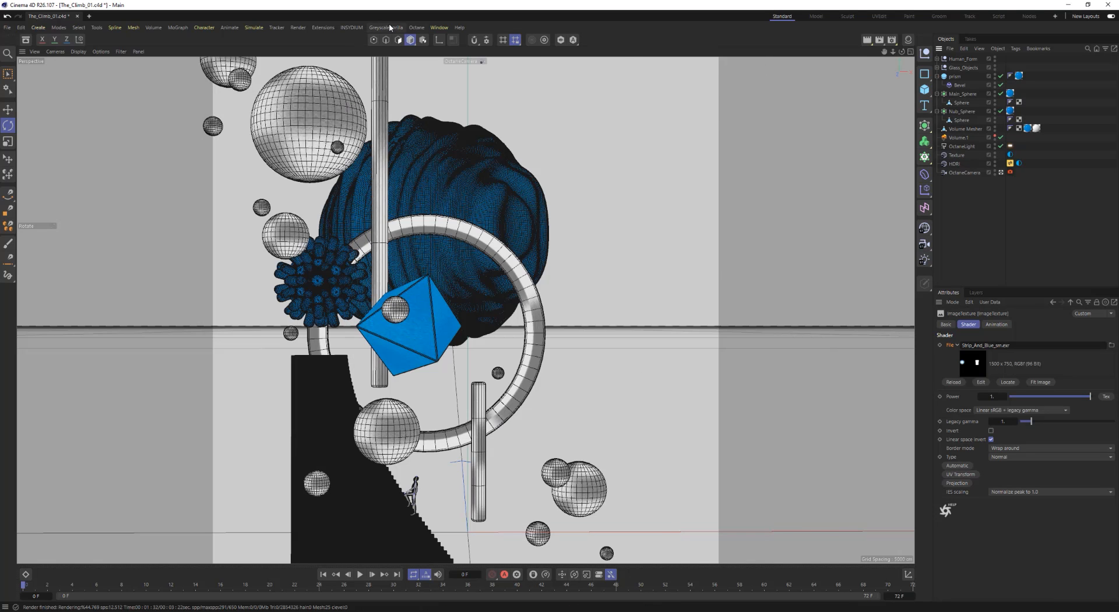
Inspect the Octane application path in an enlarged Octane settings window, and close the window.
left_click(417, 27)
left_click(437, 66)
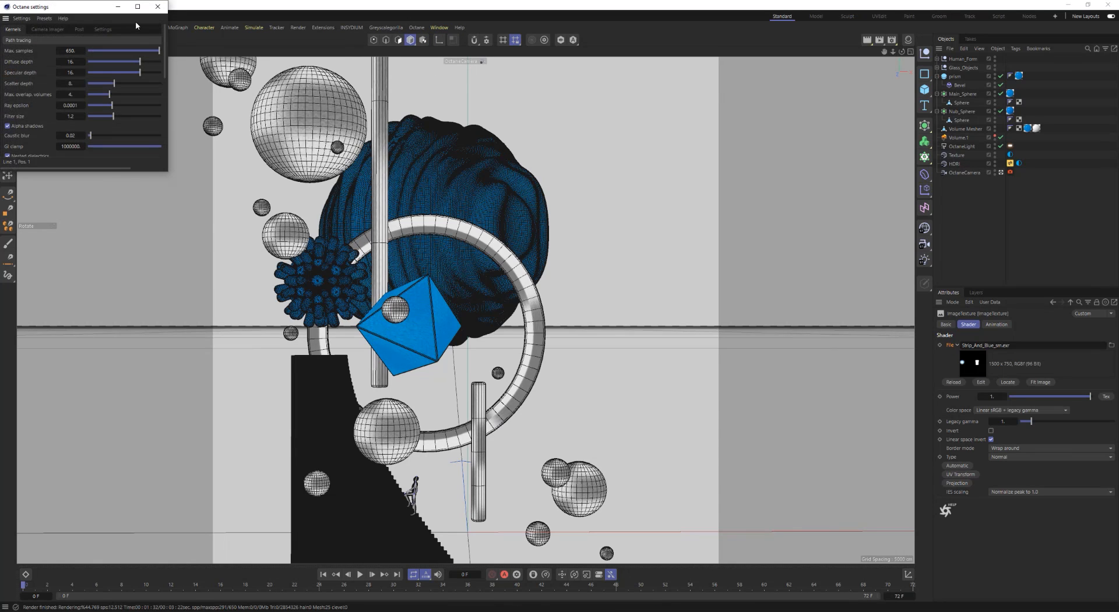
left_click_drag(91, 10, 356, 116)
left_click_drag(430, 276, 526, 328)
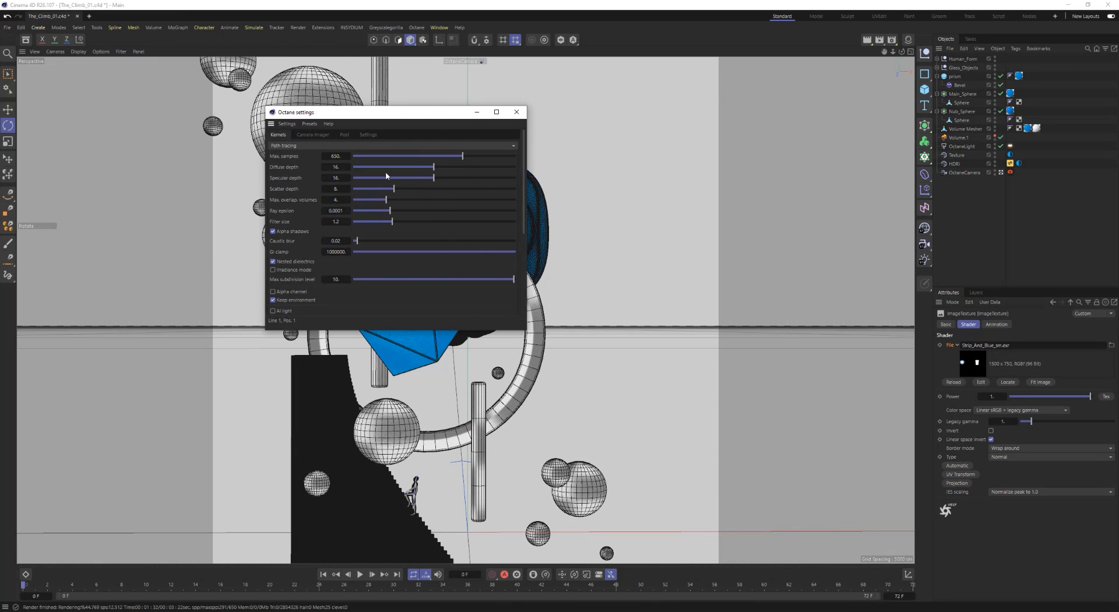
left_click(368, 135)
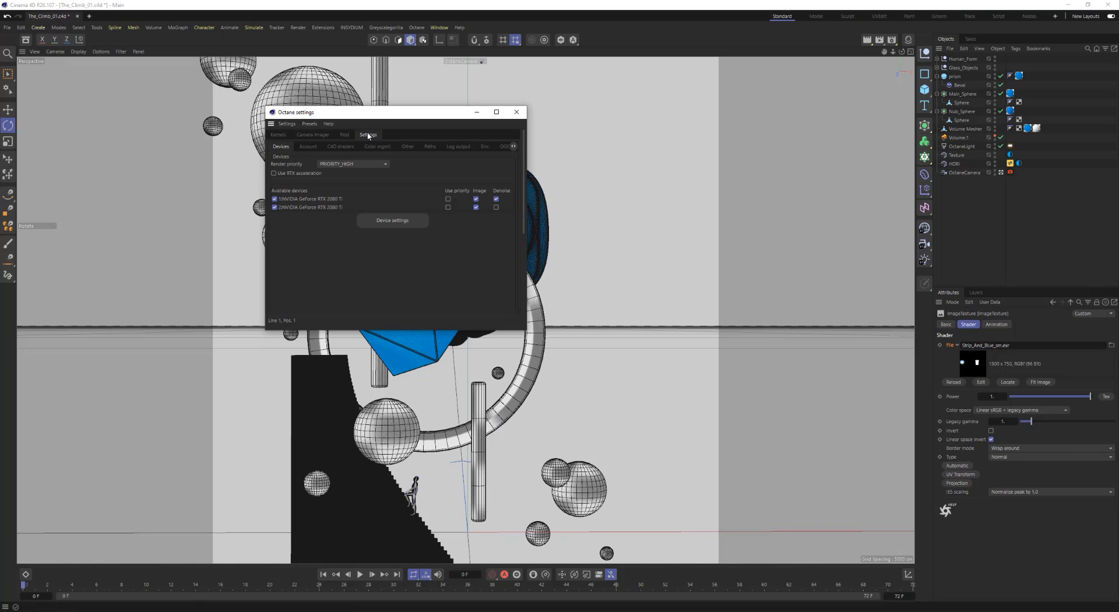
left_click(430, 147)
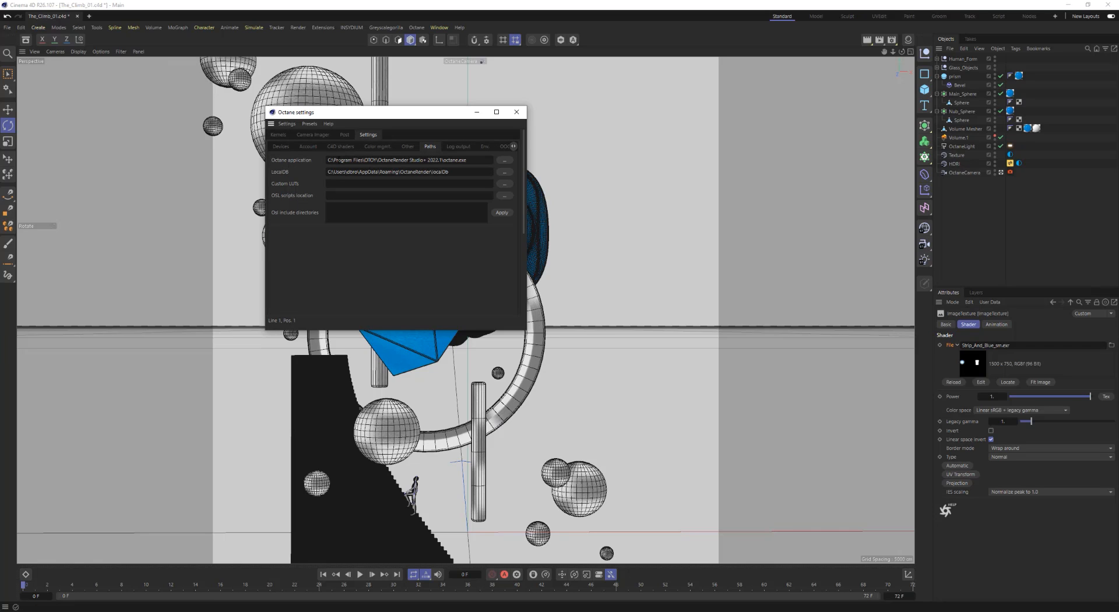
left_click_drag(327, 160, 486, 187)
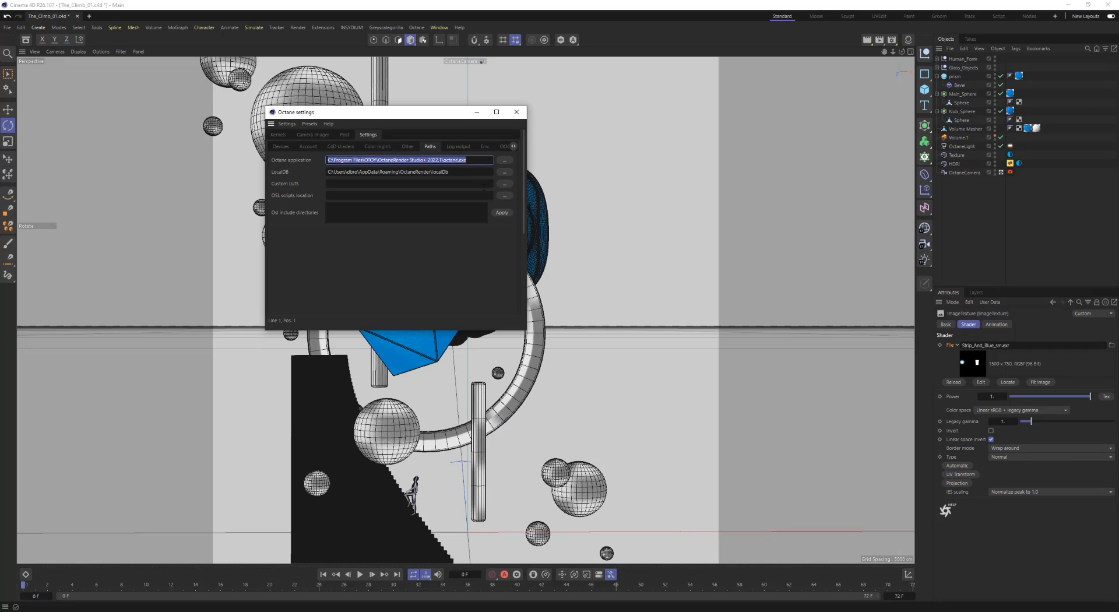
left_click(516, 114)
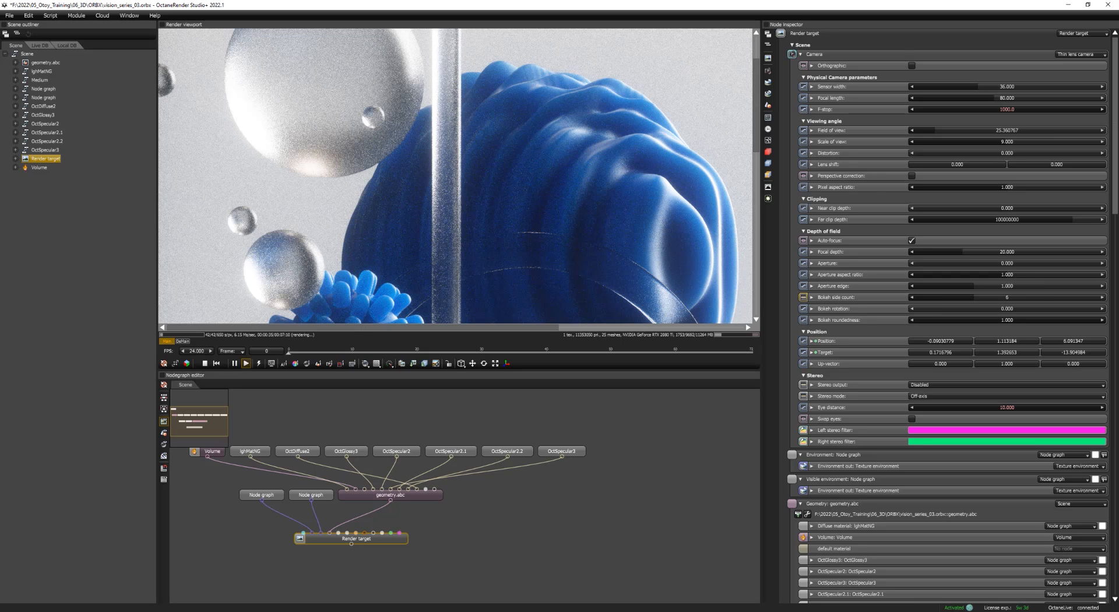
Exit OctaneRender Studio+ without saving the changes to the current project.
left_click(1106, 5)
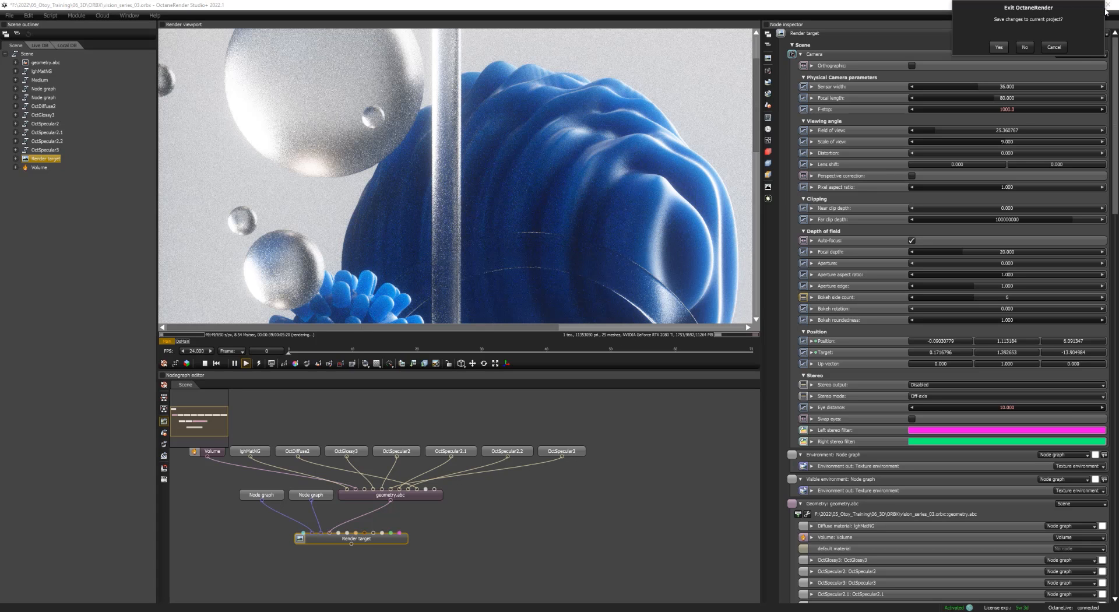
left_click(1024, 47)
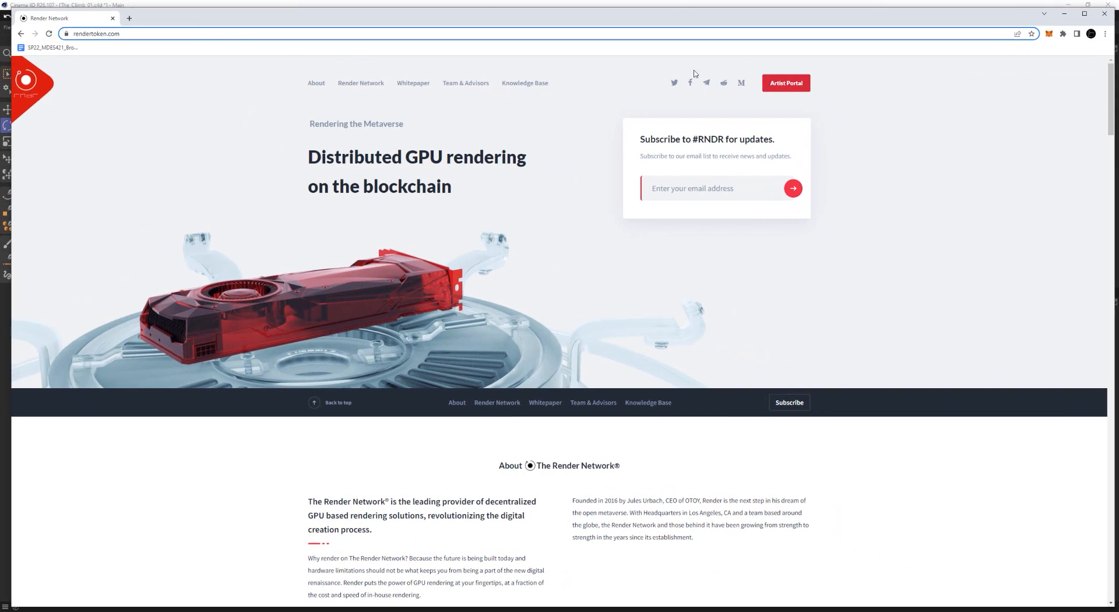
Maximize the browser window with rendertoken.com and look through the Render Network home page's introduction and its explanation of the service.
left_click(1084, 13)
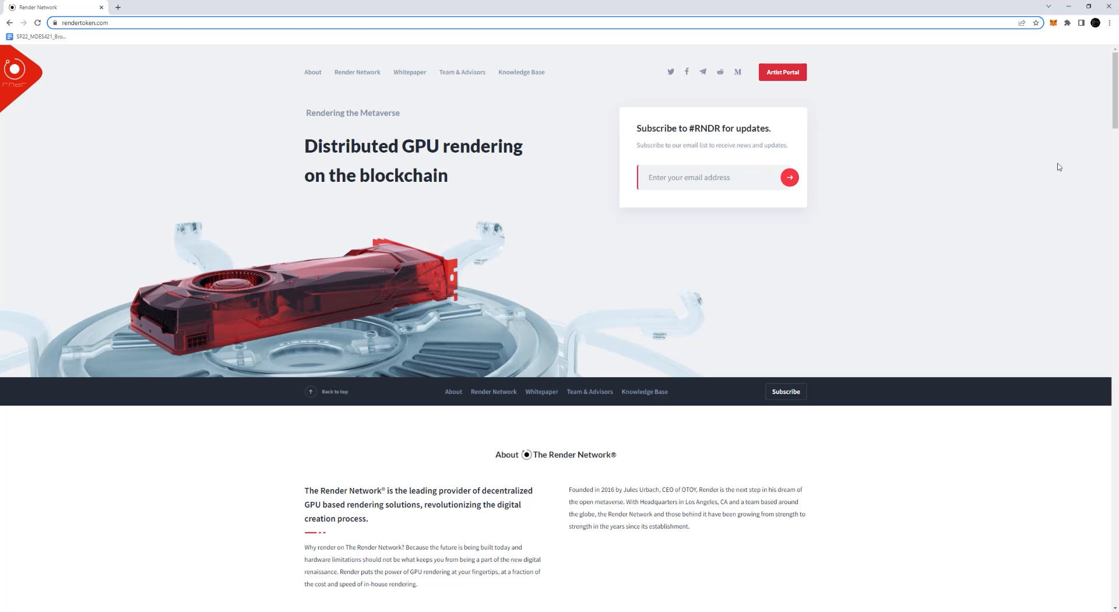
scroll(1115, 100, "down", 20)
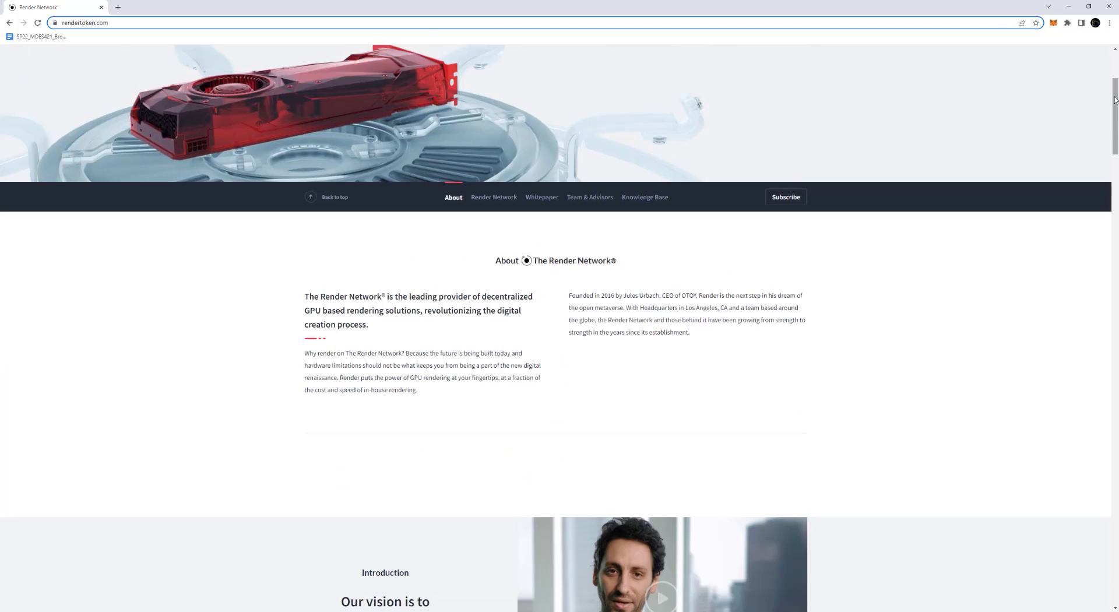
scroll(1114, 100, "down", 9)
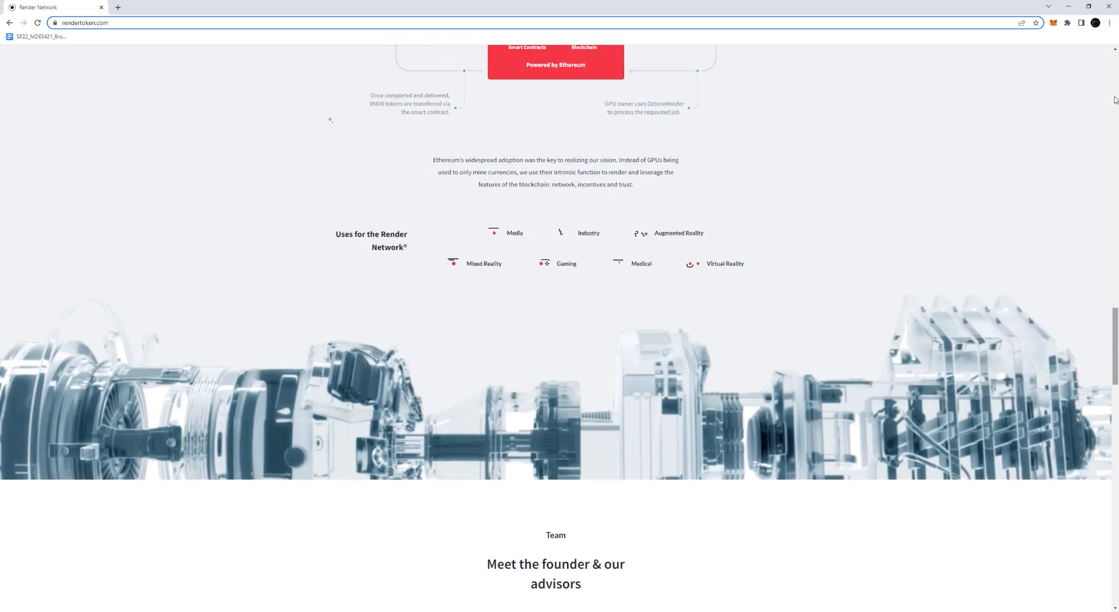
scroll(1115, 100, "up", 3)
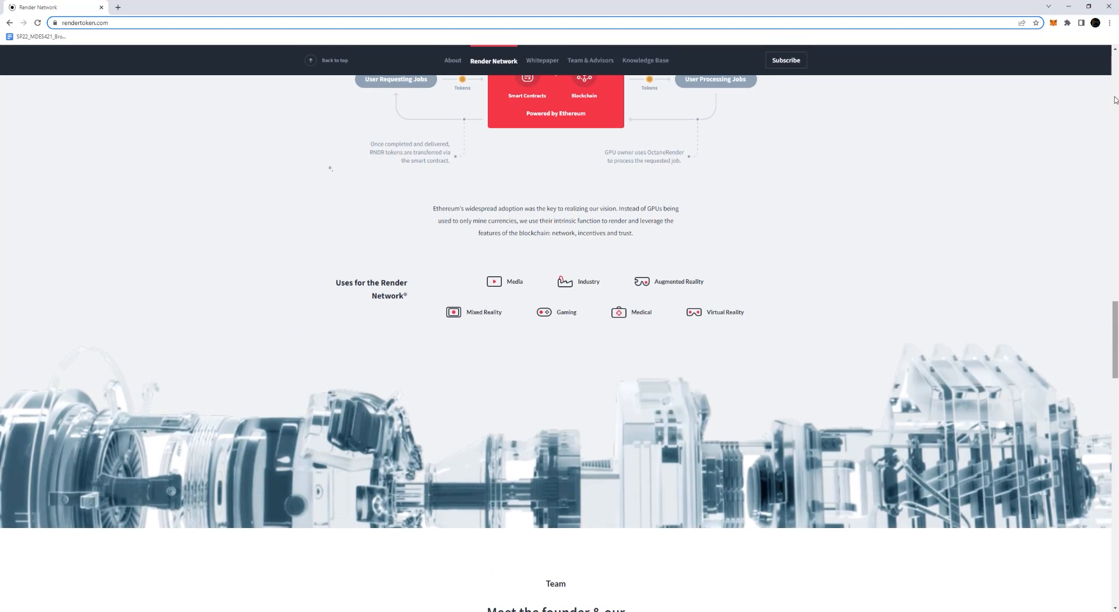
scroll(1115, 100, "up", 15)
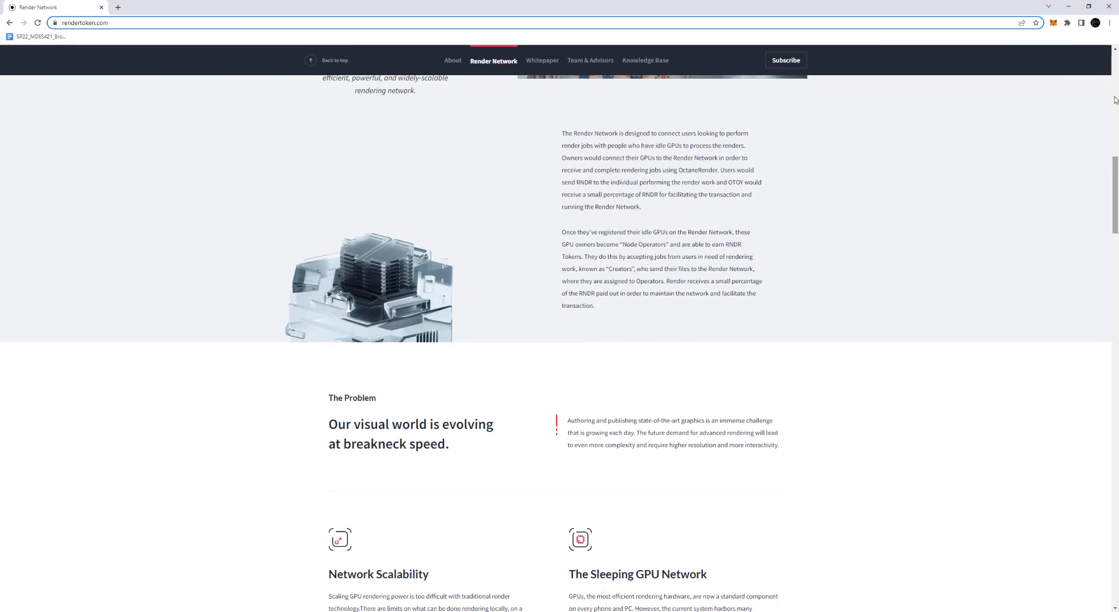
scroll(1114, 100, "up", 4)
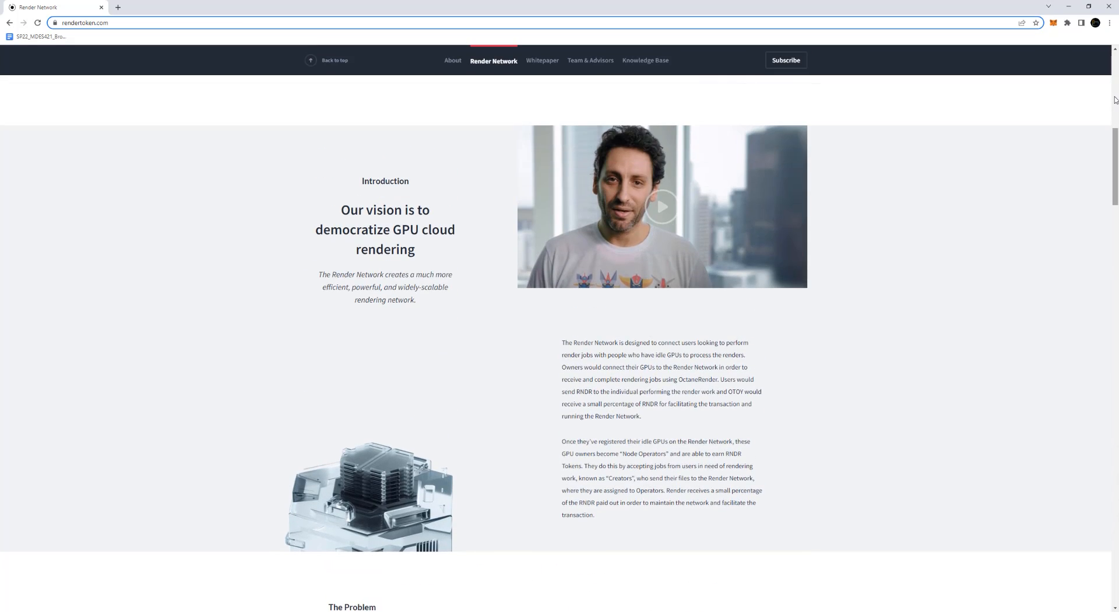
scroll(1115, 100, "up", 8)
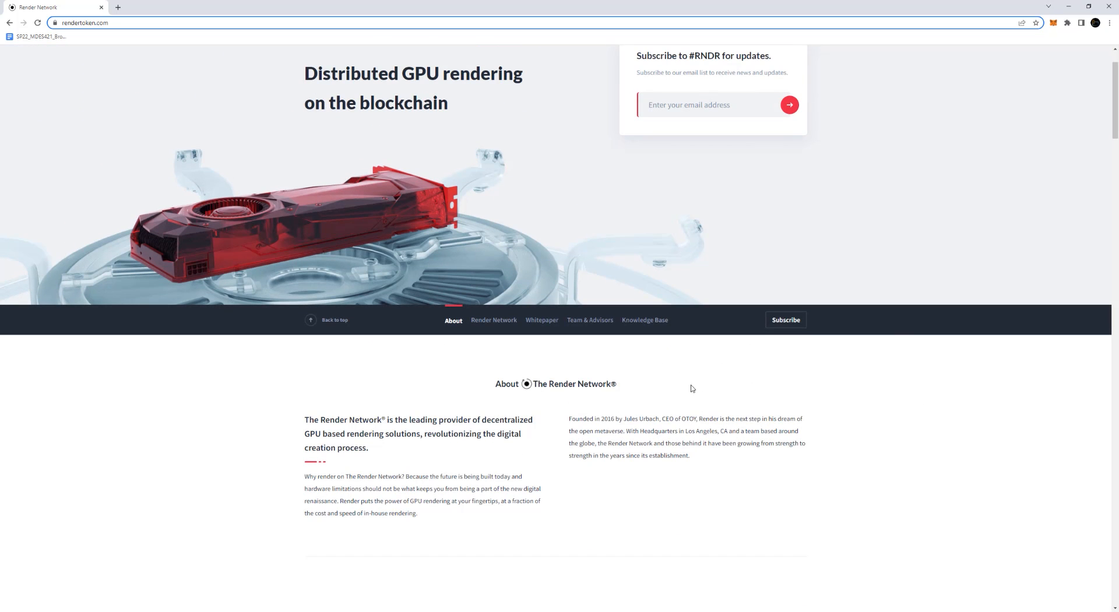
scroll(1115, 127, "down", 7)
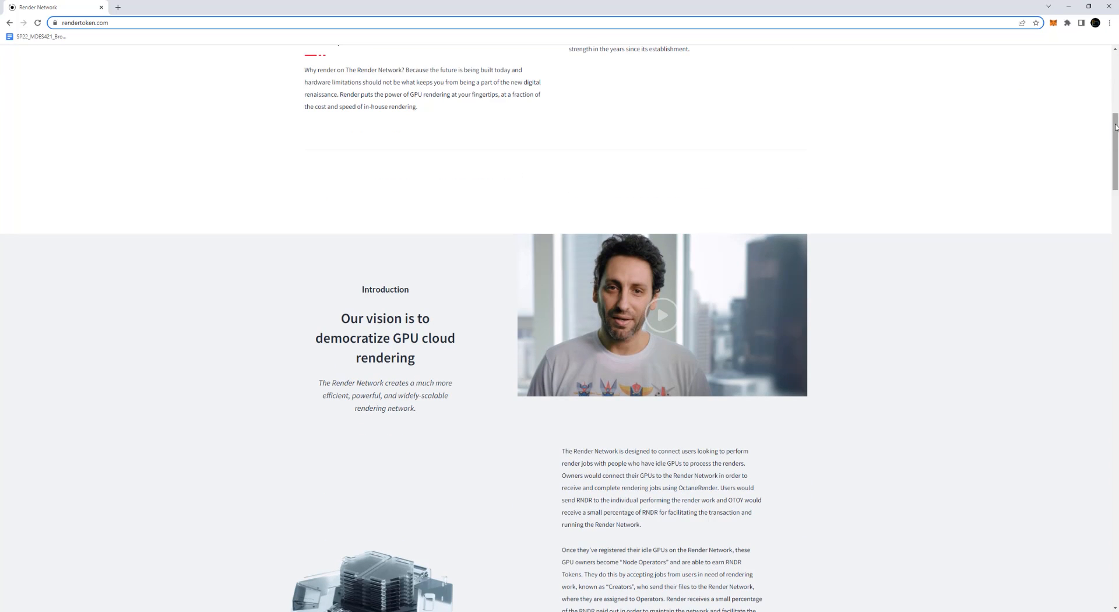
scroll(1114, 127, "up", 1)
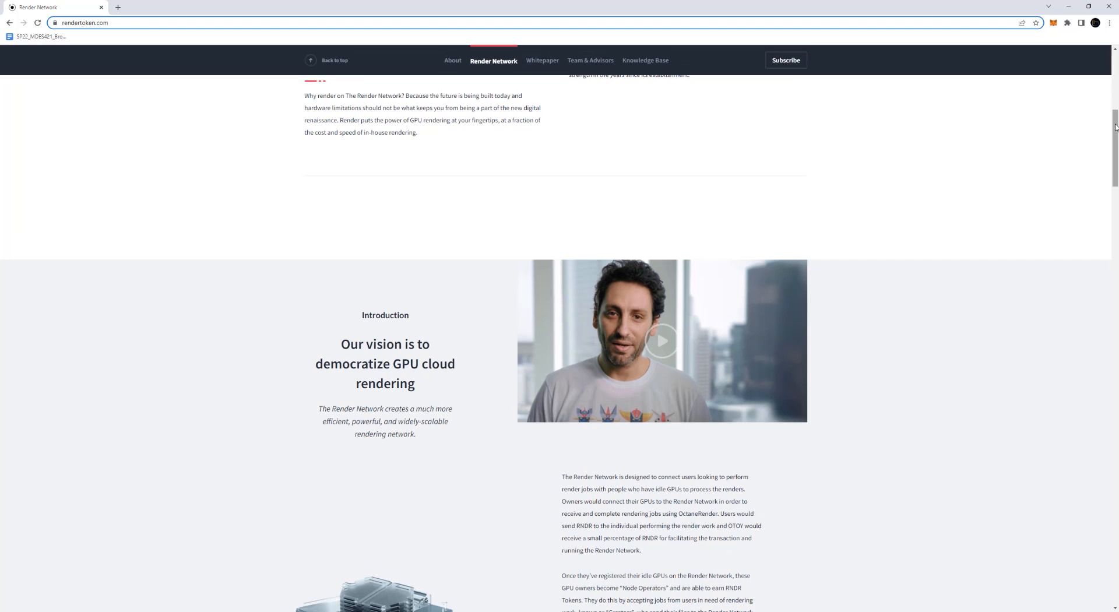
scroll(1114, 127, "up", 7)
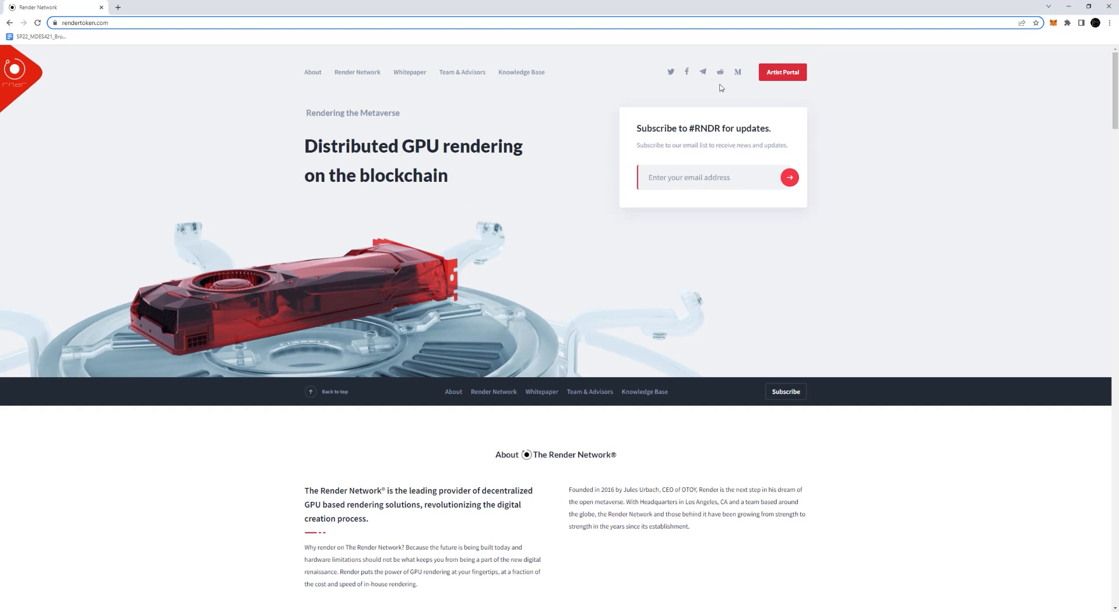
Open the Render Network artist portal and look over its scenes page and its list of render jobs.
left_click(794, 74)
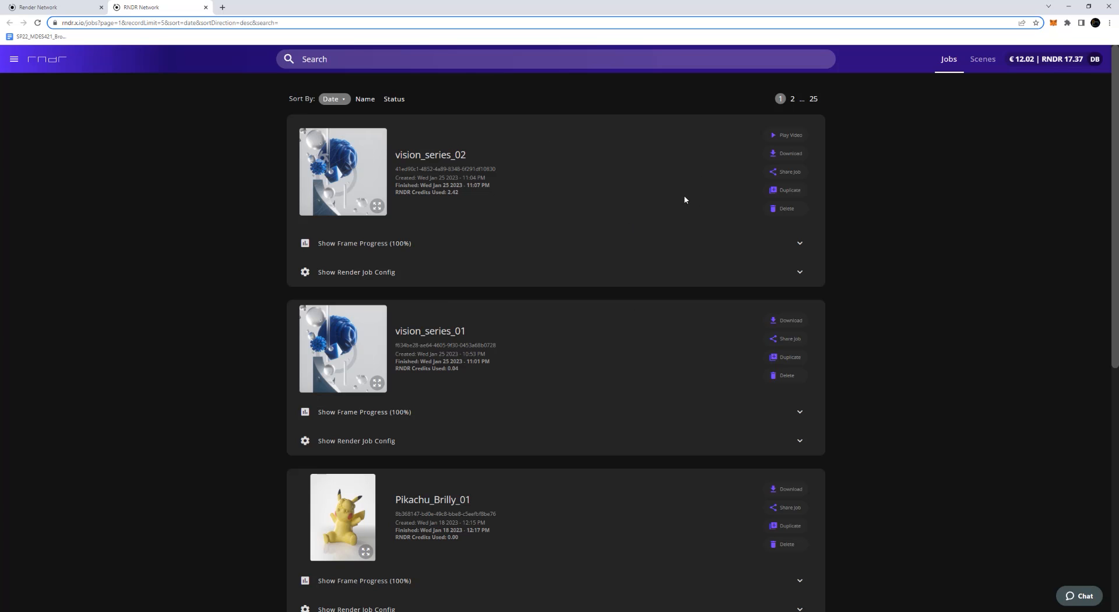
left_click(982, 61)
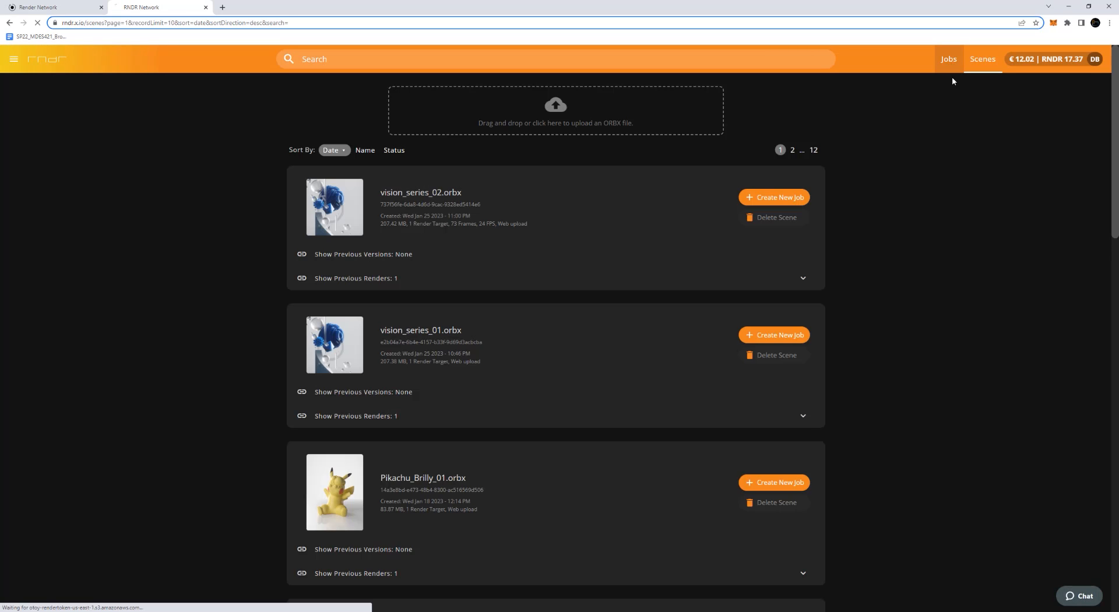
left_click(950, 61)
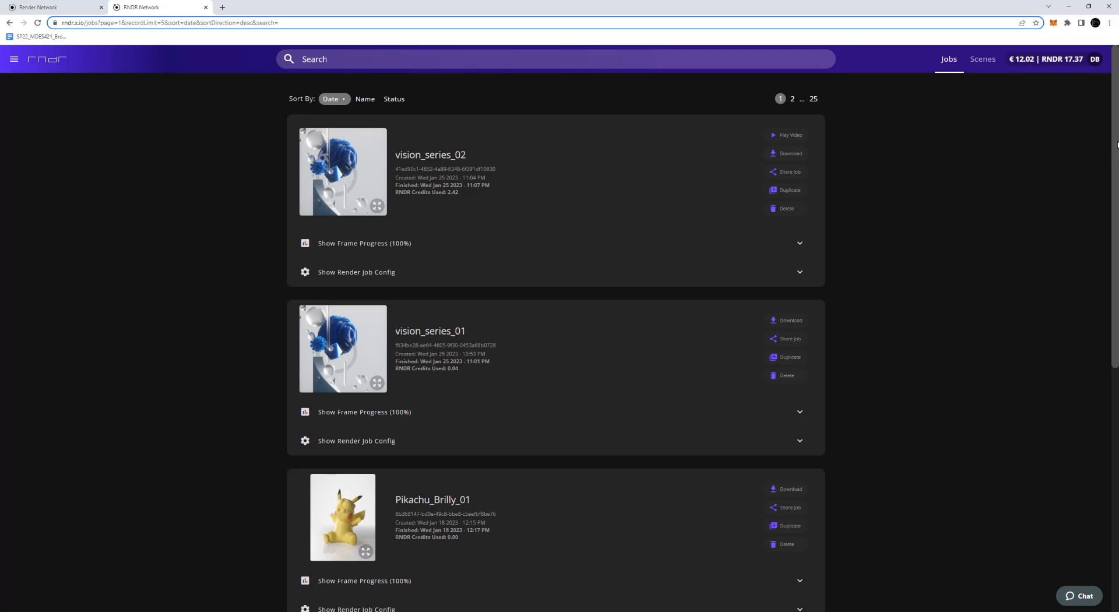
scroll(1070, 174, "down", 1)
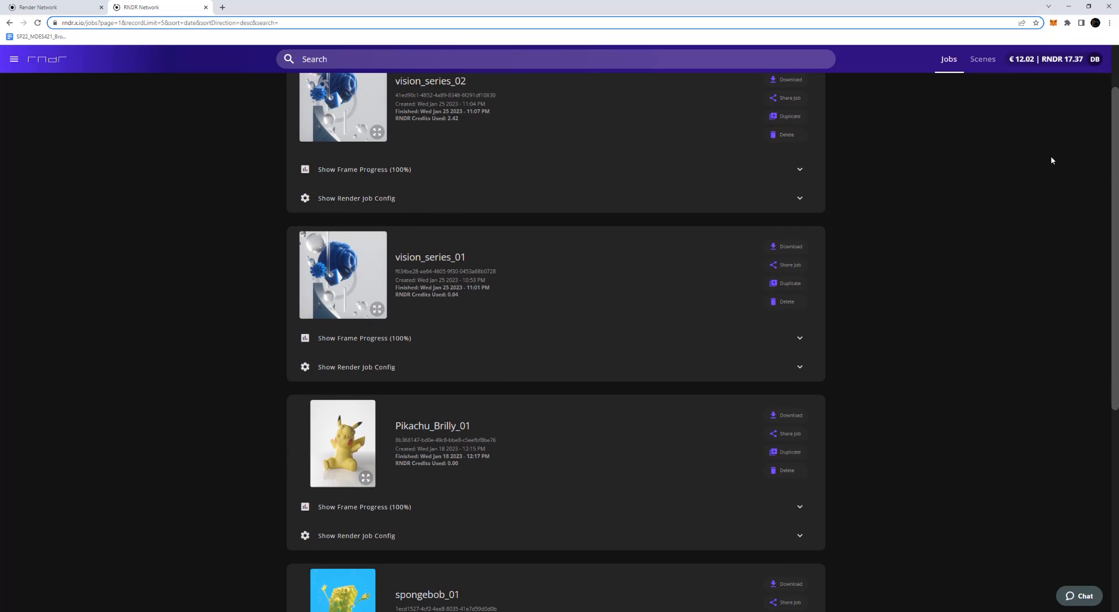
scroll(1051, 160, "up", 1)
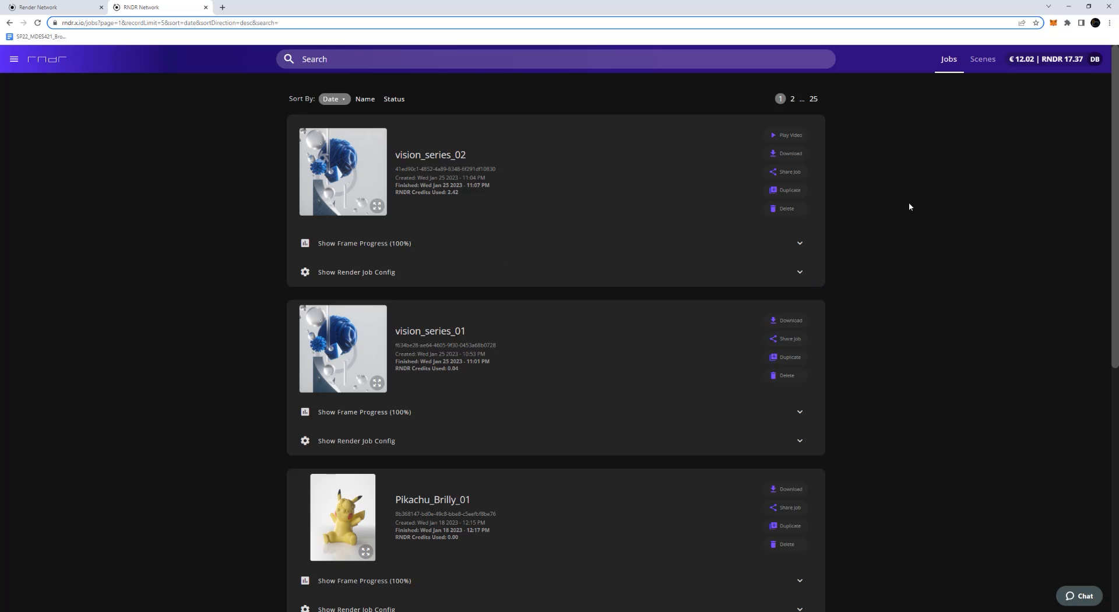
Compare the portal's scenes and jobs pages again, and browse the list of previously uploaded ORBX scenes.
left_click(983, 59)
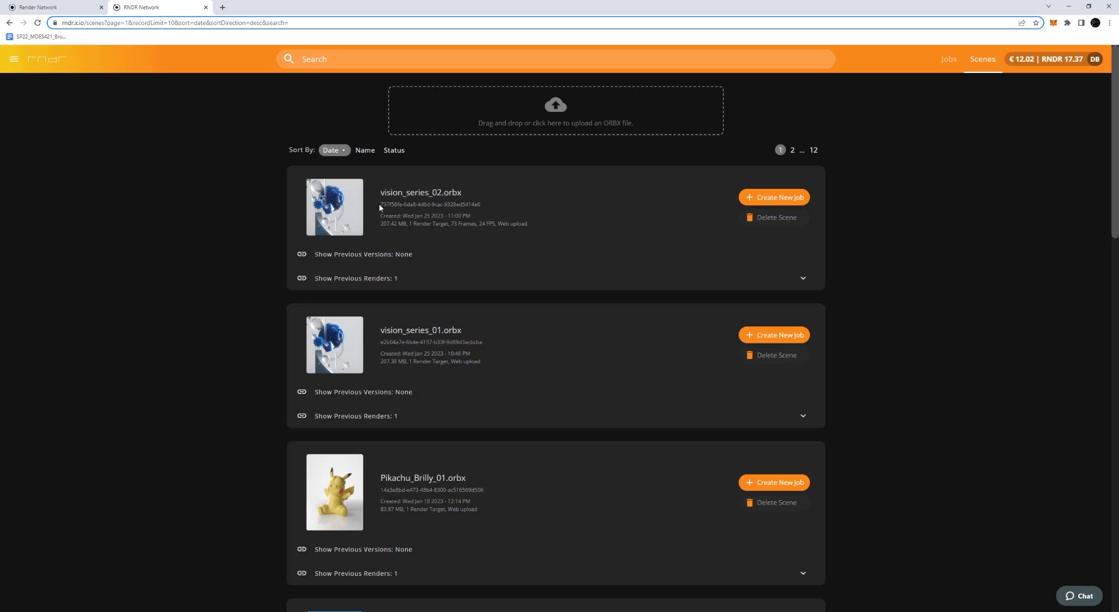
left_click(948, 60)
left_click(983, 63)
left_click_drag(1115, 156, 1115, 156)
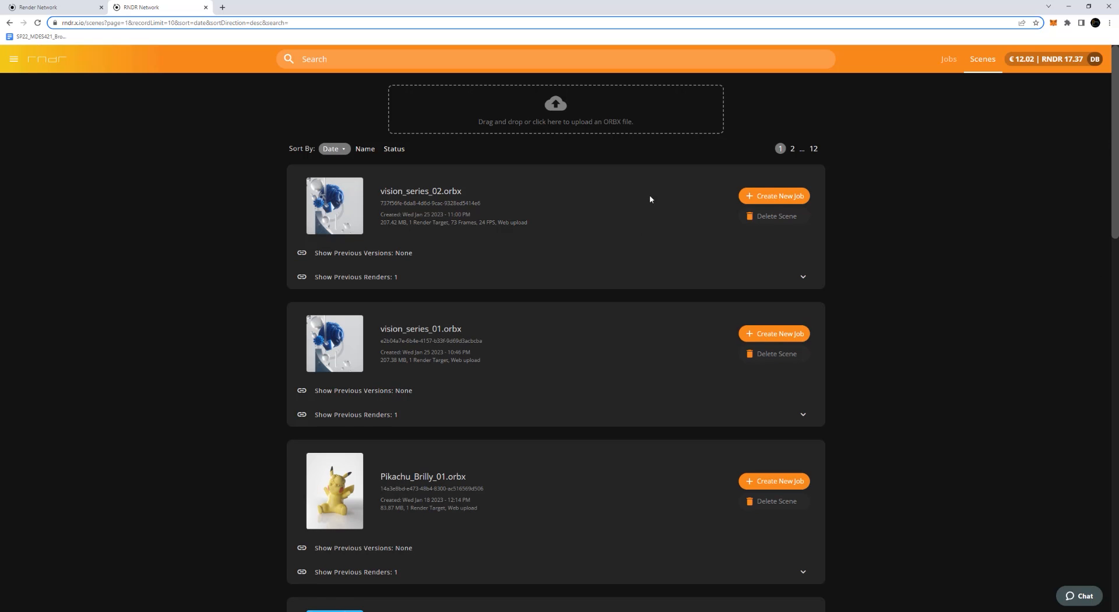
left_click_drag(1115, 142, 1107, 456)
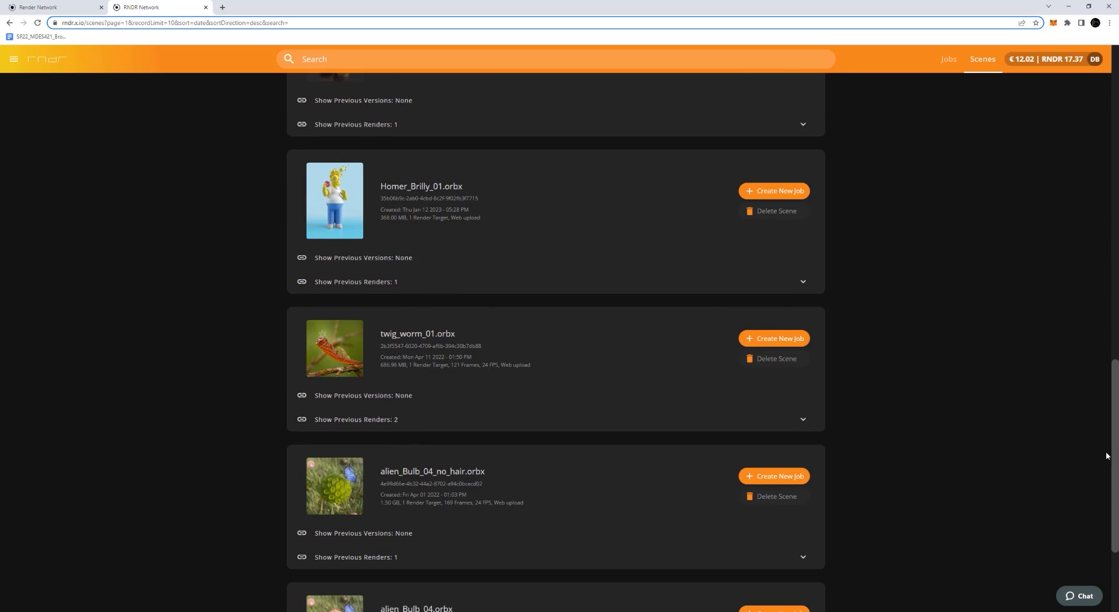
Look through the first page of uploaded ORBX scenes down to its page controls and return to the upload area.
scroll(514, 346, "up", 13)
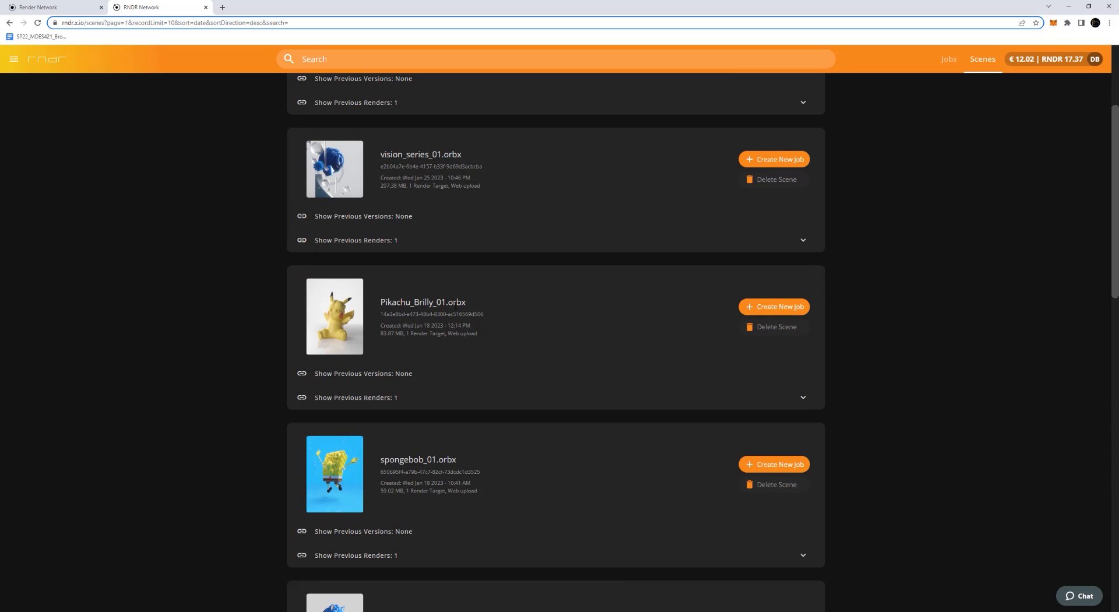
scroll(677, 359, "down", 10)
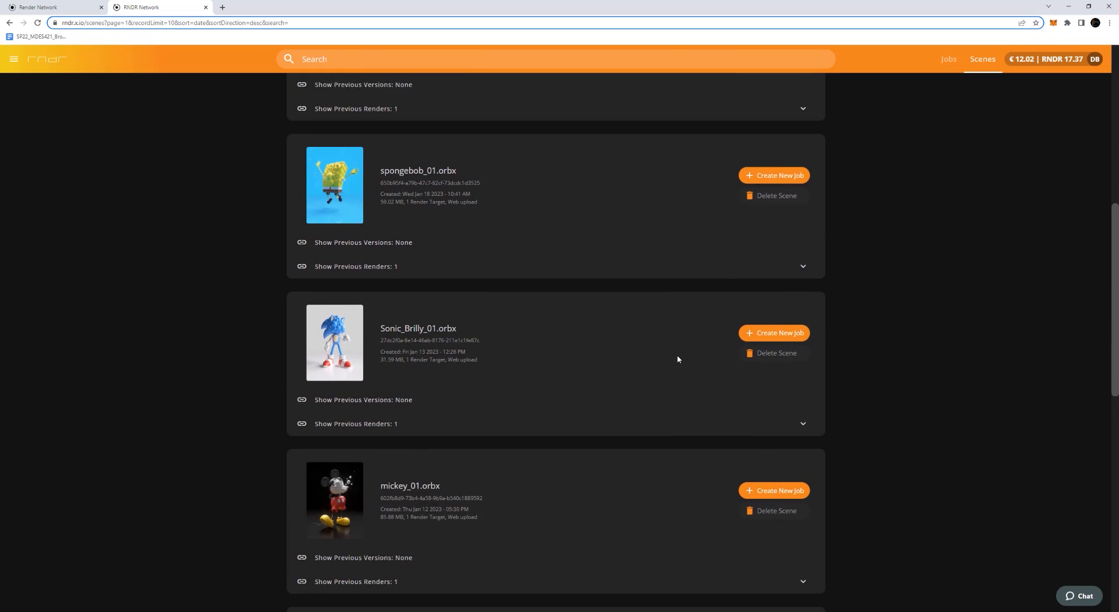
scroll(682, 374, "down", 5)
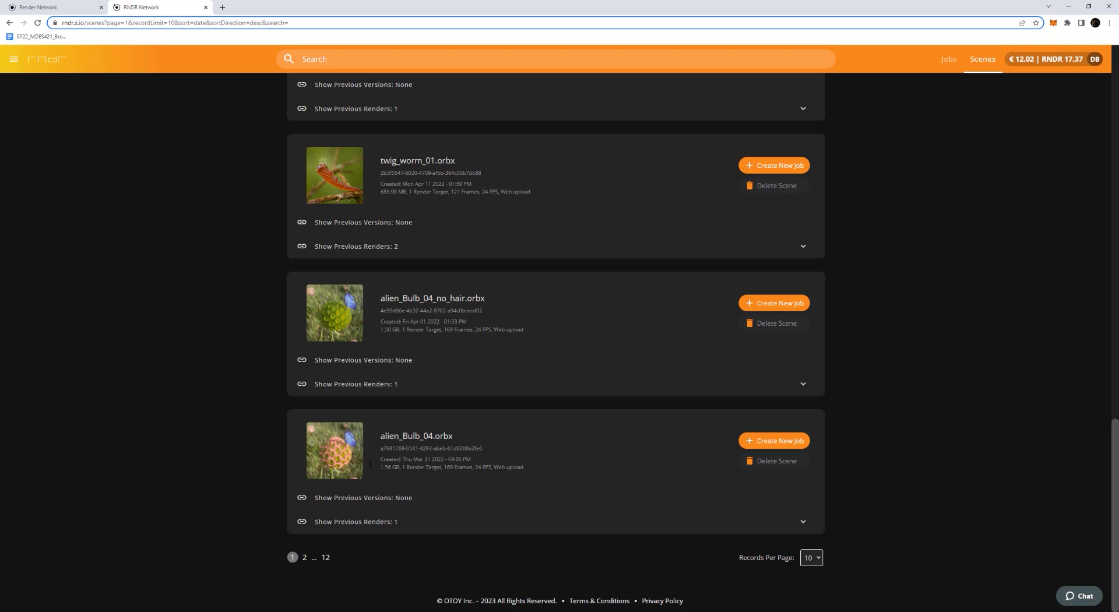
scroll(348, 452, "up", 1)
scroll(345, 470, "down", 1)
scroll(1094, 508, "up", 13)
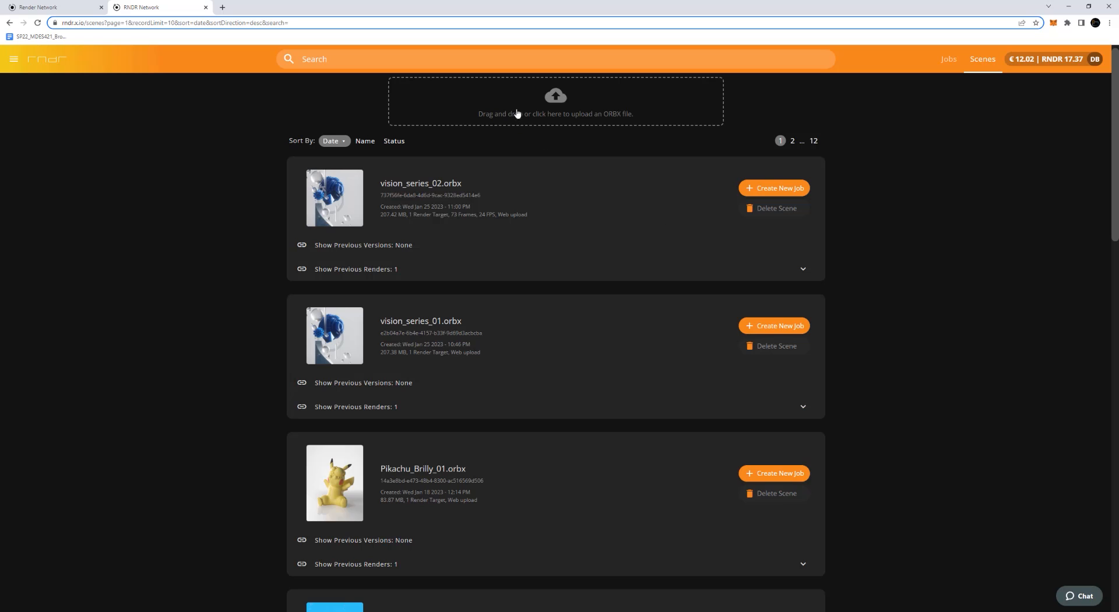
Upload the vision_series_03 ORBX package from the 05_Otoy_Training project's 06_3D > ORBX folder to the scenes page.
left_click(557, 101)
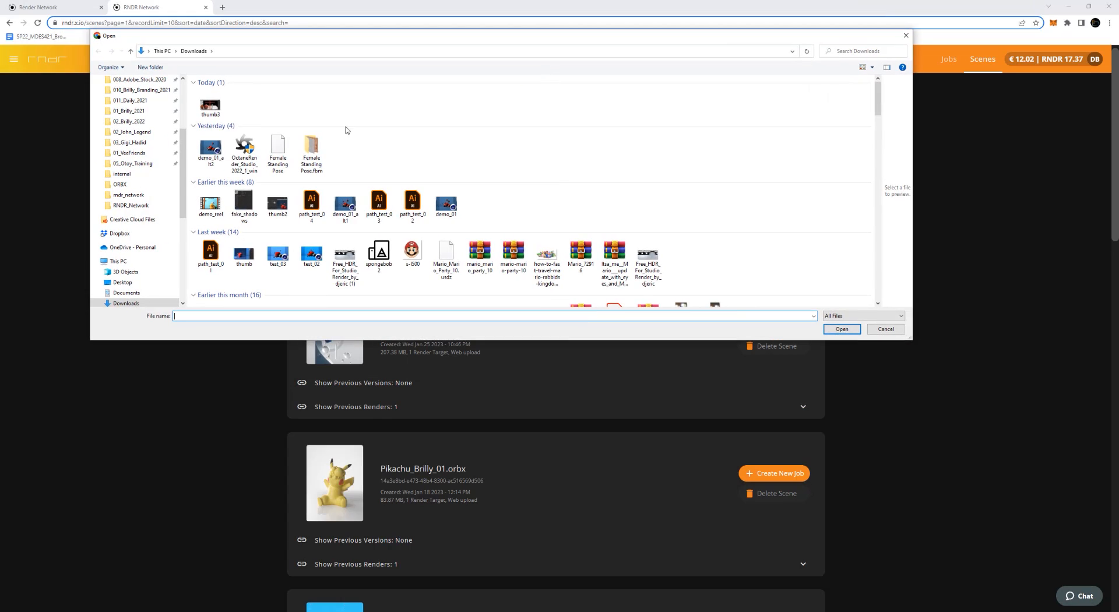
left_click(144, 165)
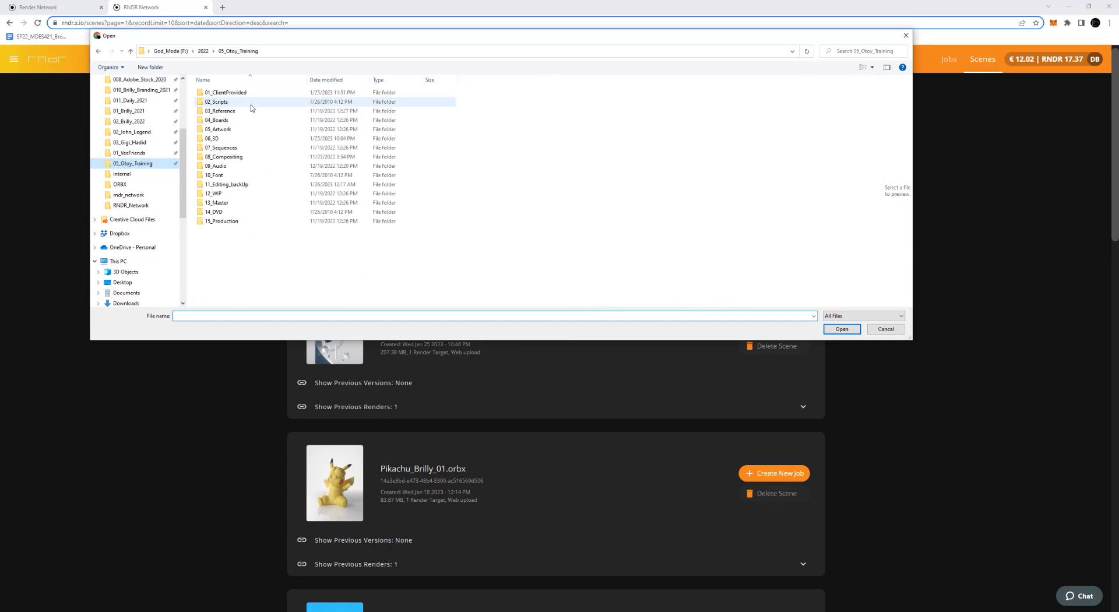
double_click(224, 138)
double_click(226, 129)
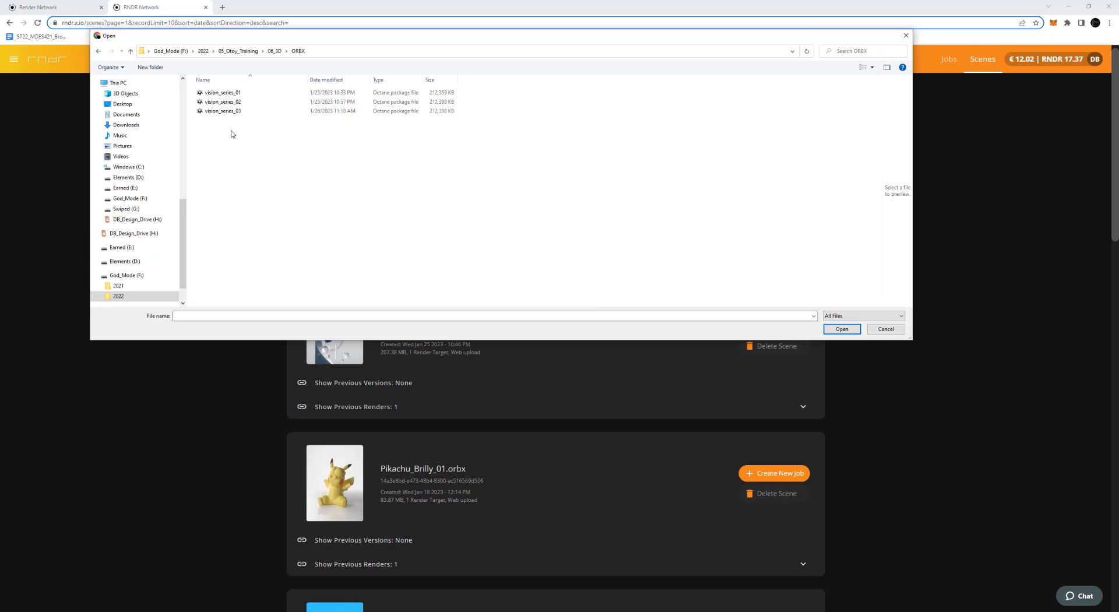
left_click(235, 112)
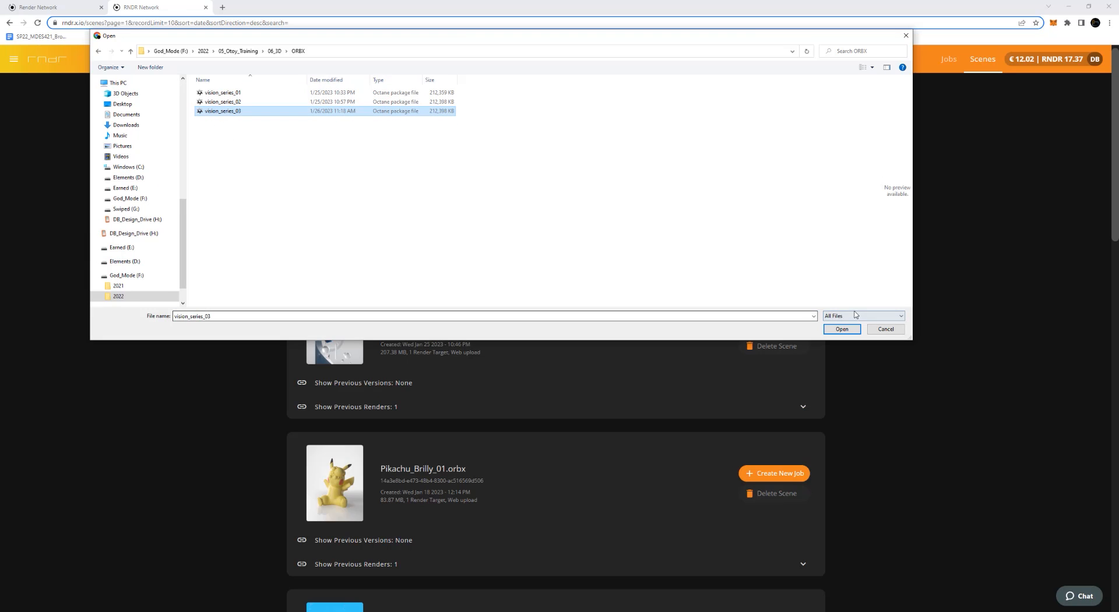
left_click(842, 330)
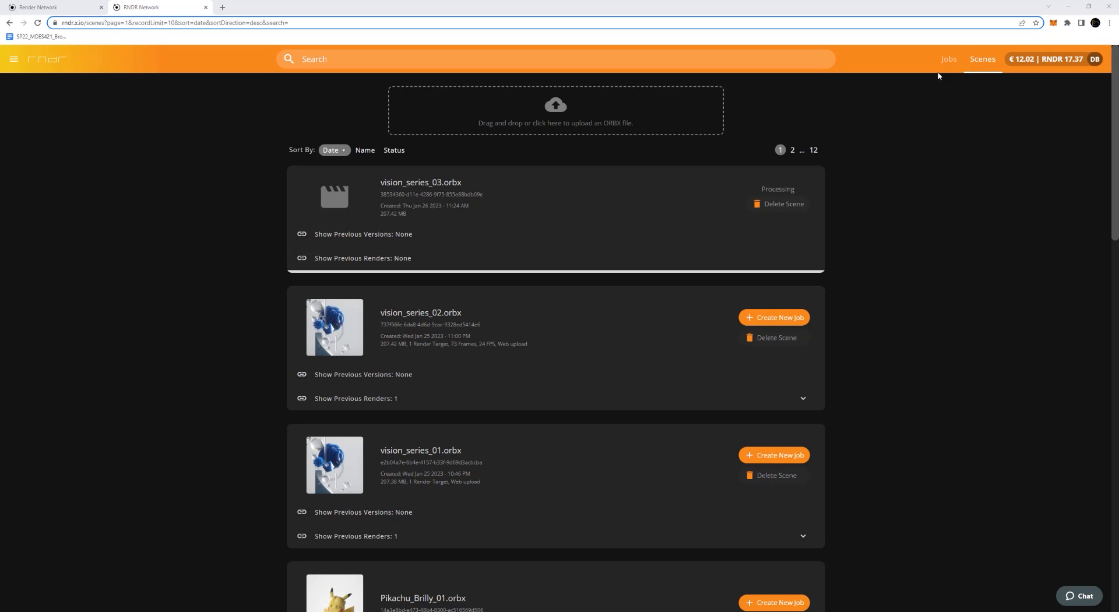
Check the support chat form and close it, and start a new render job for the vision_series_03.orbx scene.
left_click(1079, 596)
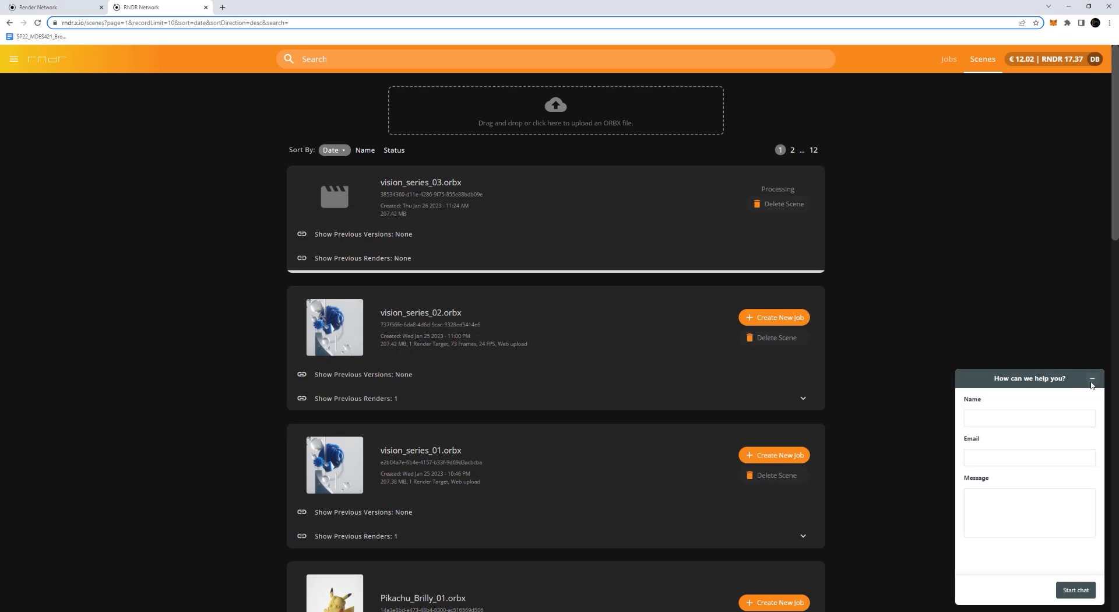
left_click(1091, 379)
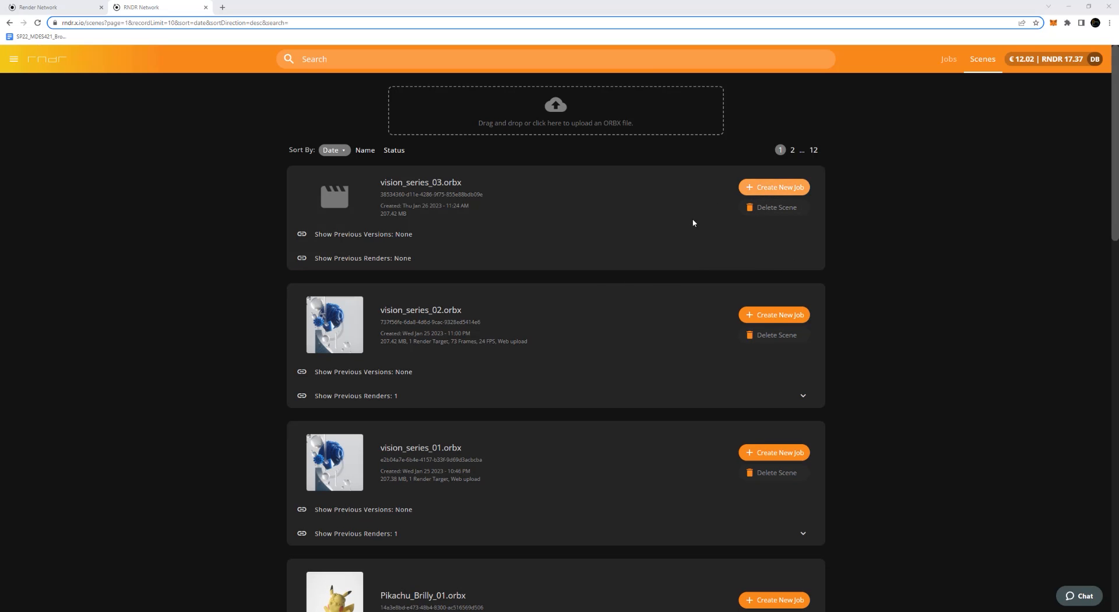
left_click(776, 189)
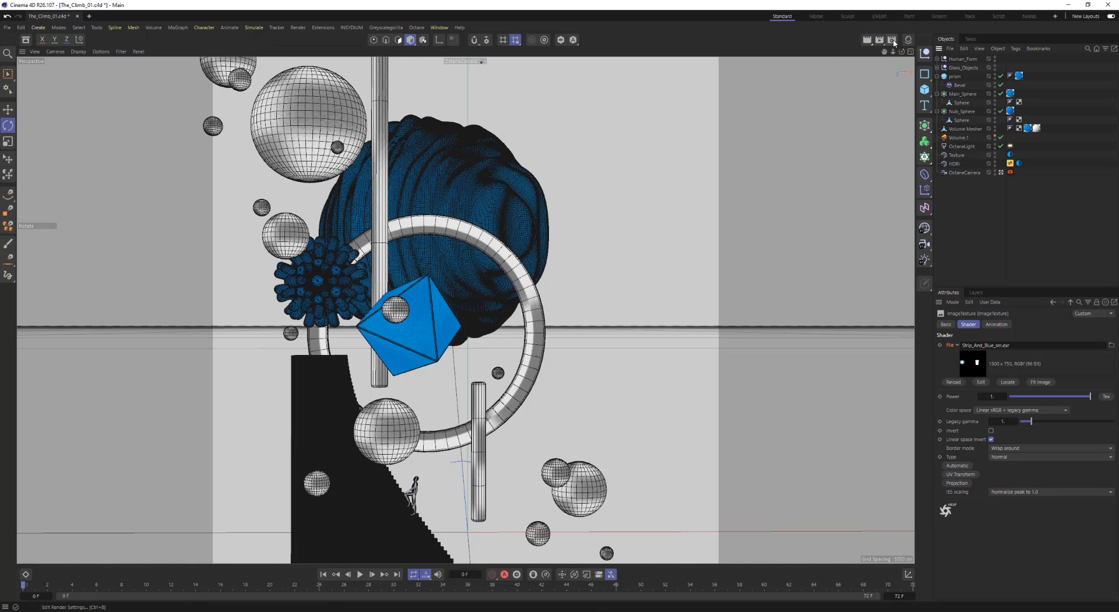
Switch to Cinema 4D to check the Output render settings of The_Climb_01, and return to the job page in the browser.
left_click(892, 43)
left_click_drag(876, 33, 420, 90)
left_click(329, 125)
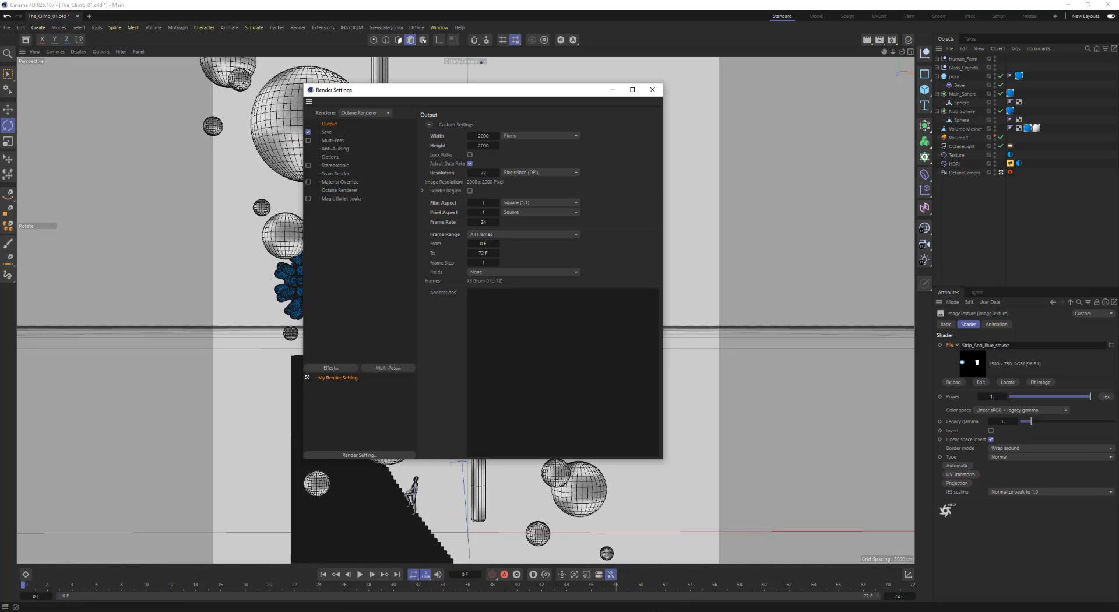
left_click(508, 611)
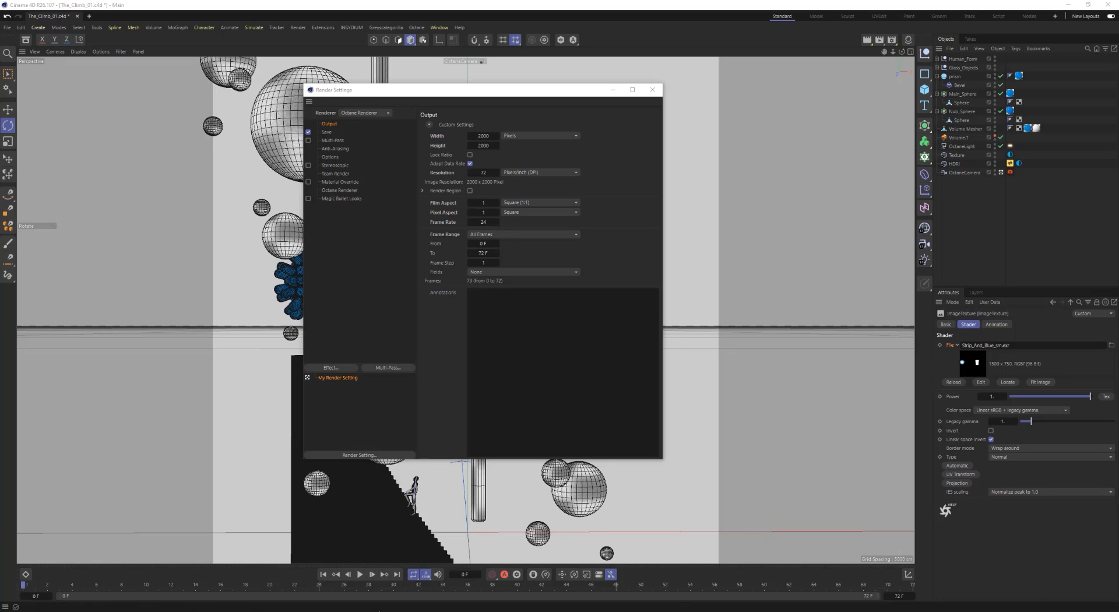
left_click(997, 589)
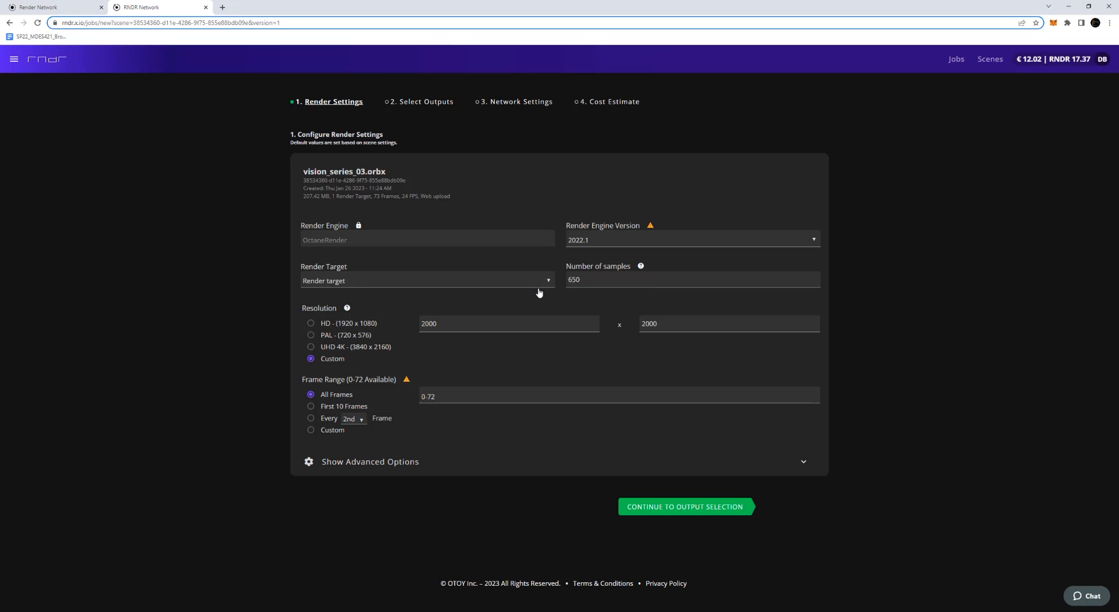
Set the render job's number of samples to 400.
left_click(582, 280)
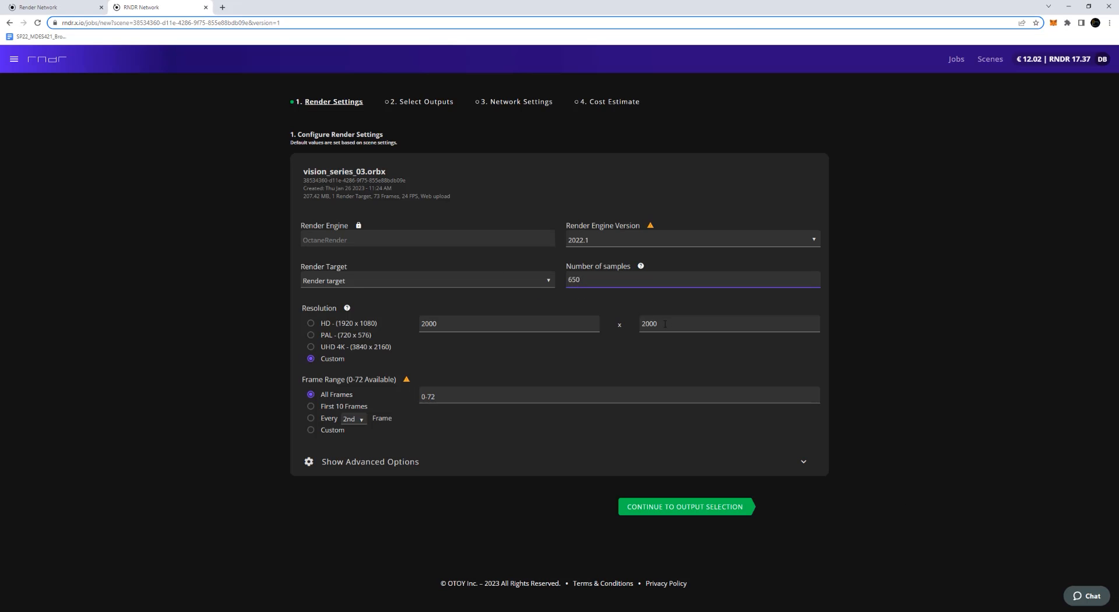
key("BackSpace")
key("BackSpace")
key("BackSpace")
type("400")
Set the job's custom resolution to 1000 x 1000 and continue to the output selection.
left_click(448, 320)
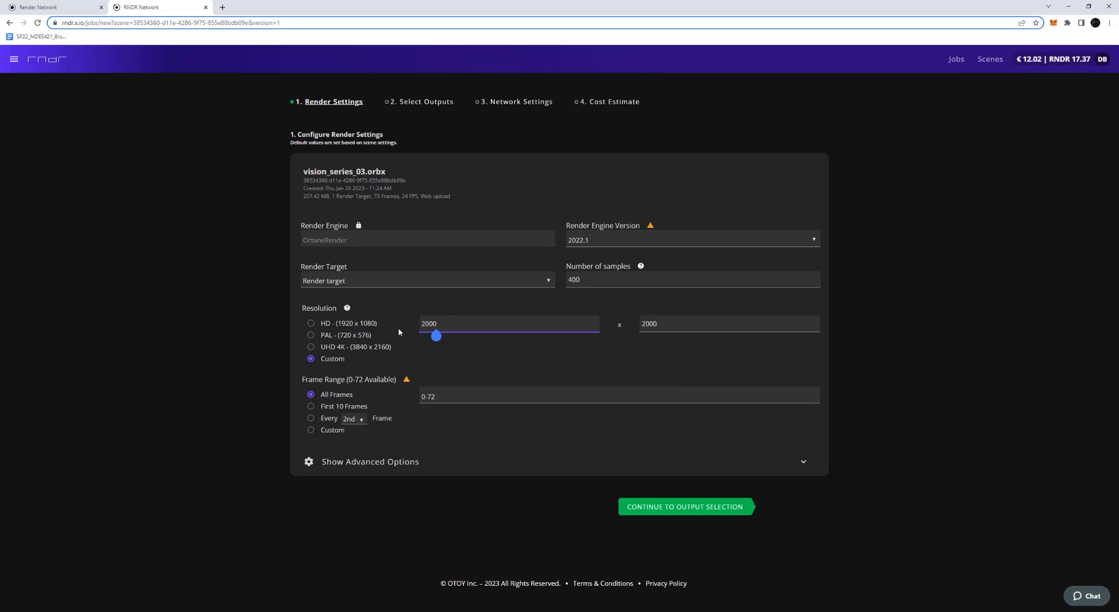
left_click(423, 321)
key("Delete")
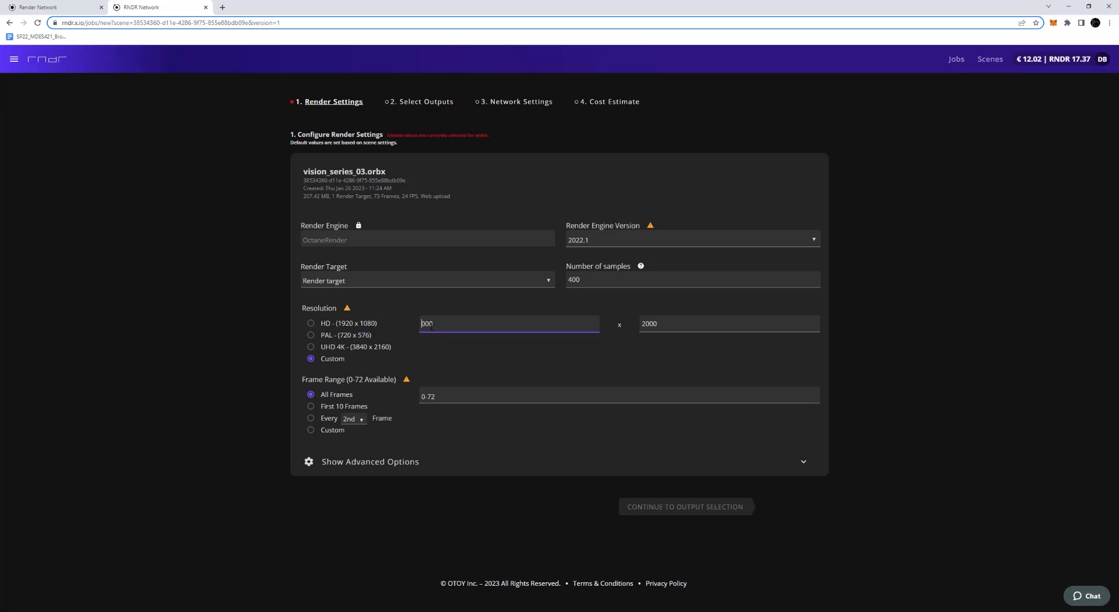
type("1")
left_click(642, 324)
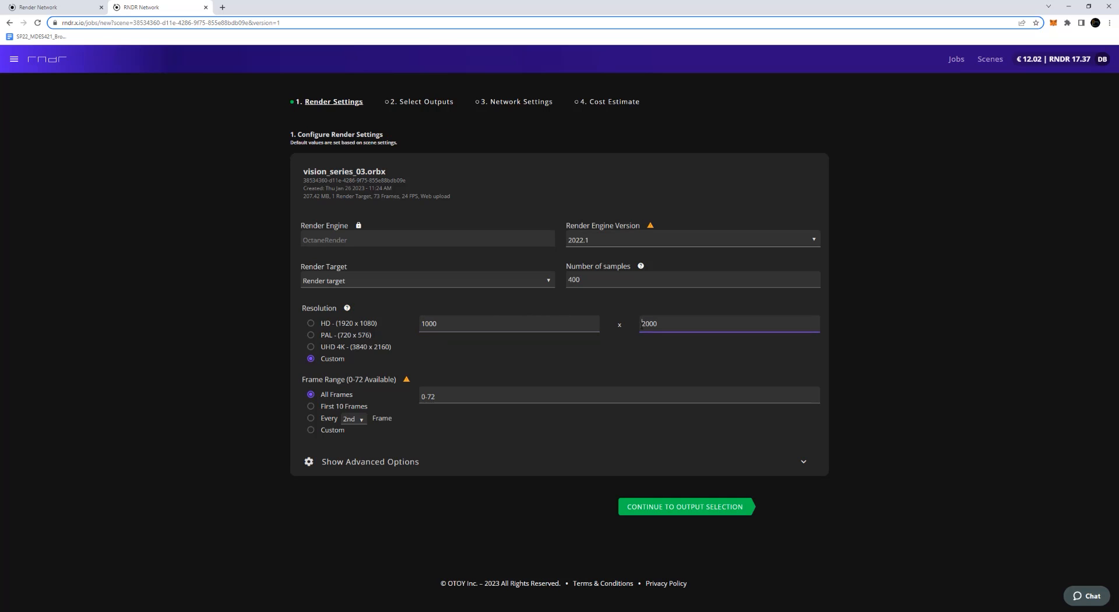
type("1")
left_click(645, 351)
left_click(688, 508)
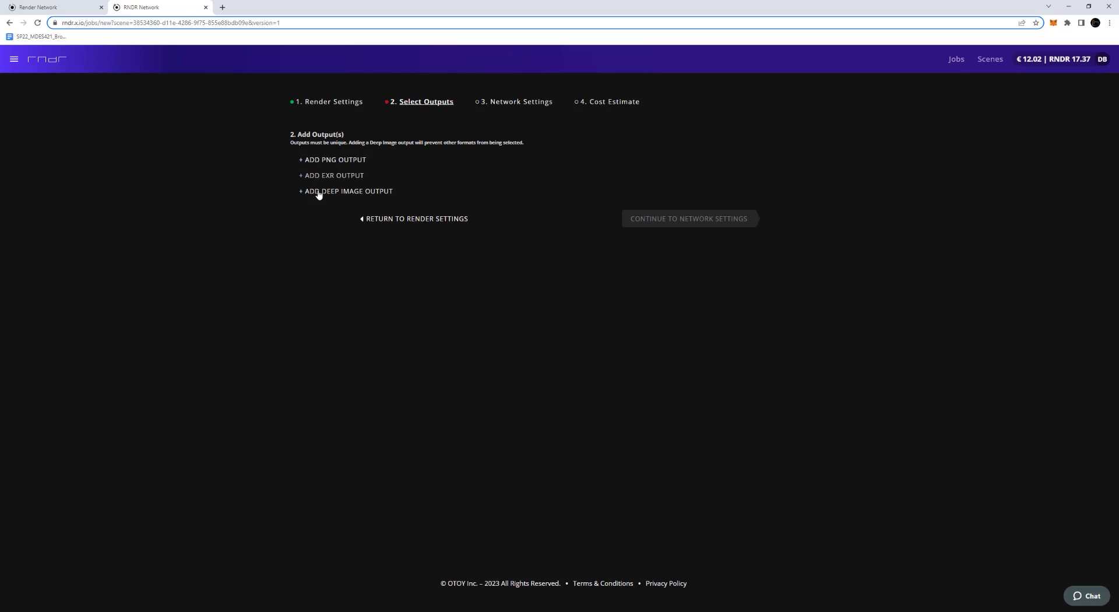
Preview the settings of a PNG output and of an EXR output, removing each one again.
left_click(340, 161)
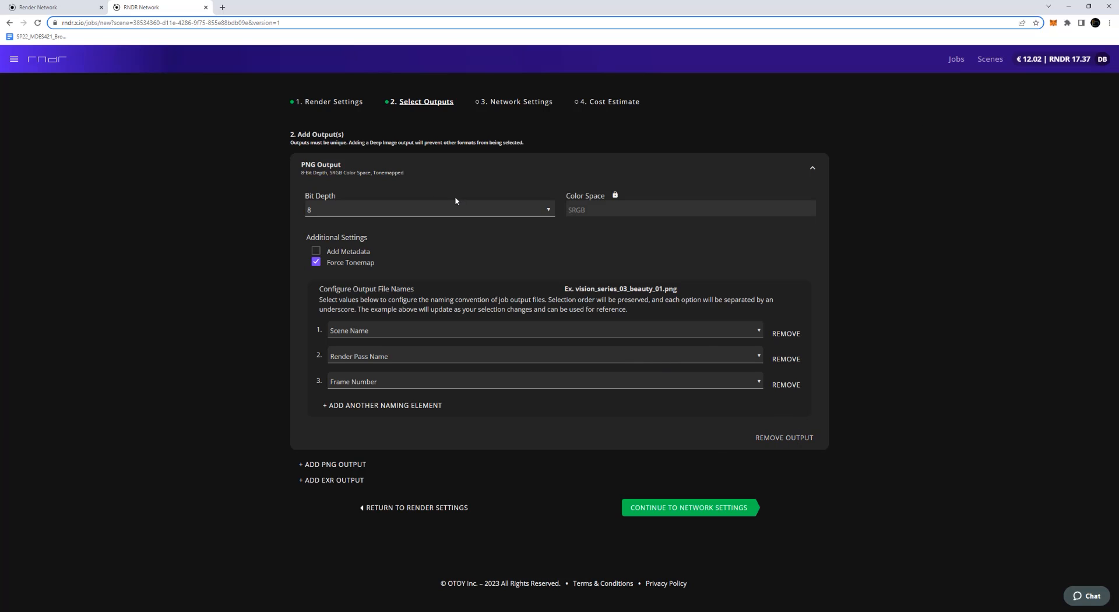
left_click(786, 437)
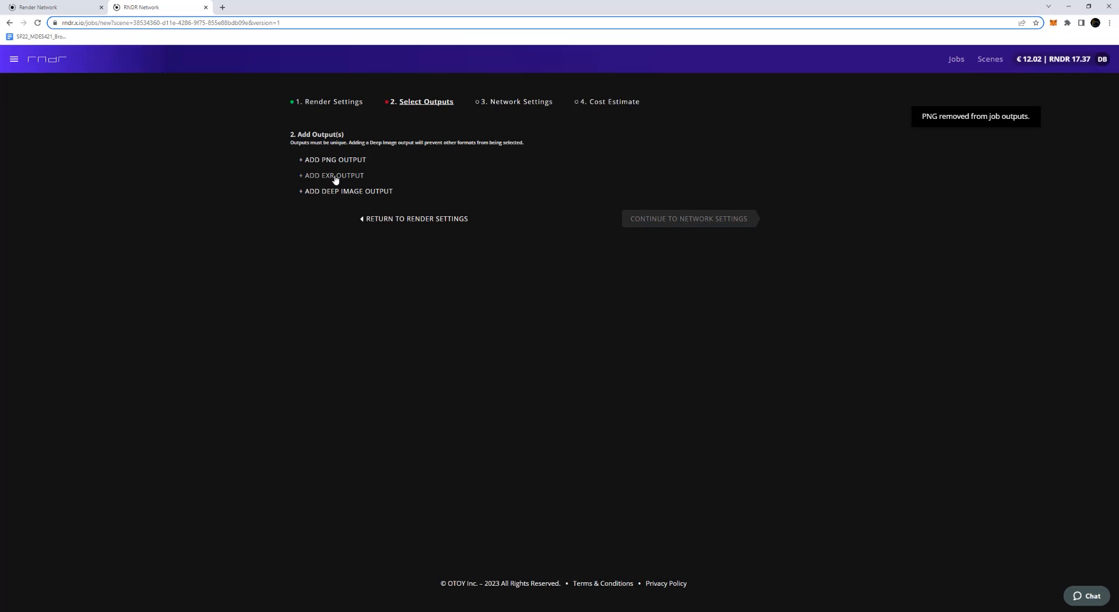
left_click(335, 176)
left_click(782, 490)
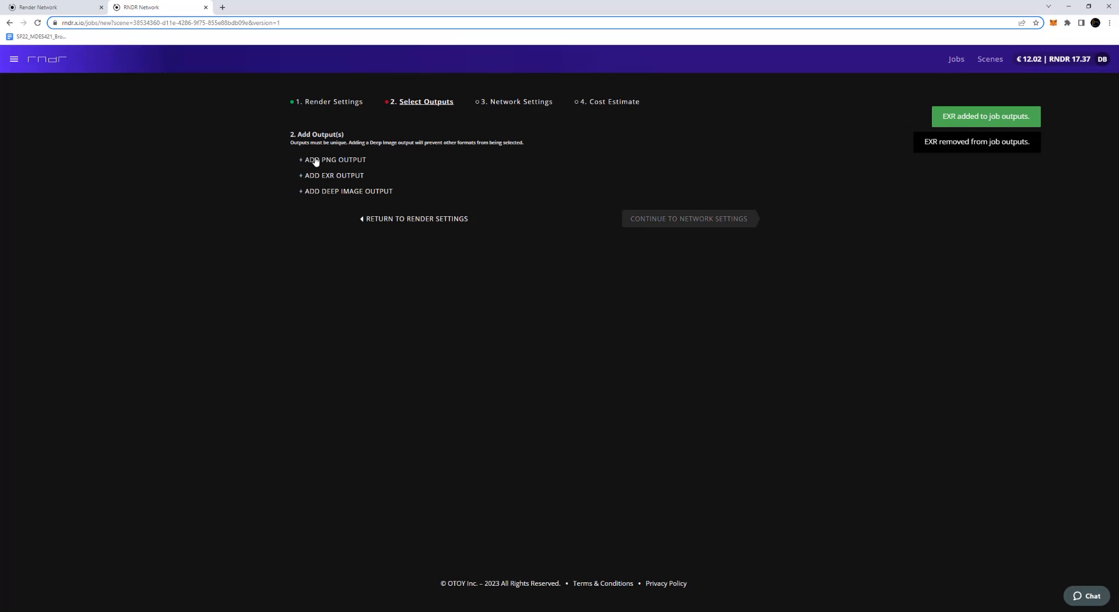
Add an EXR output to examine its bit depth and compression options, and remove that output.
left_click(327, 176)
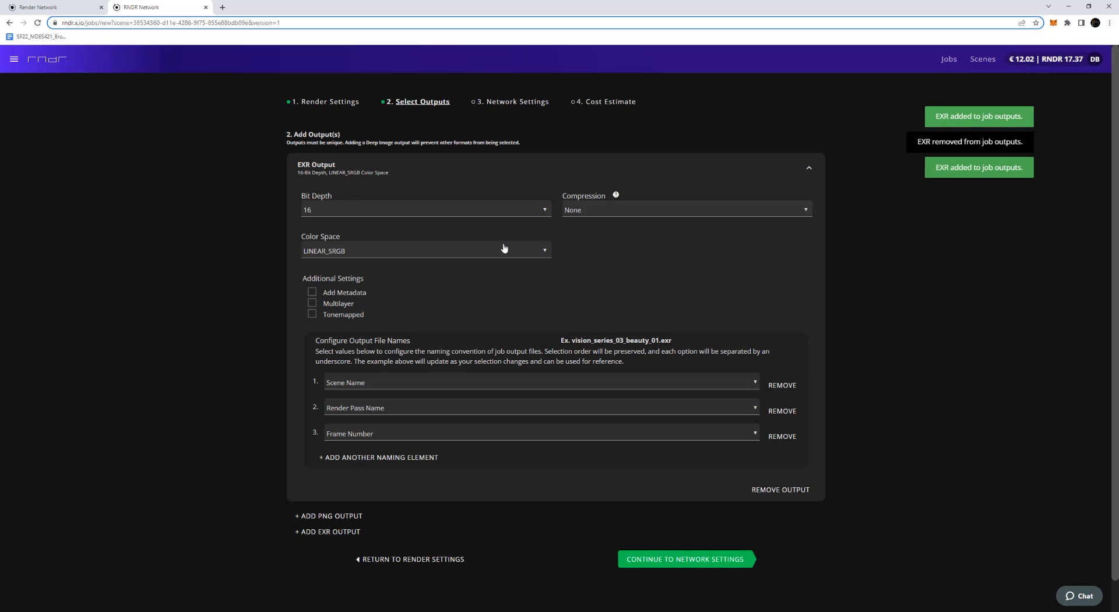
left_click(479, 213)
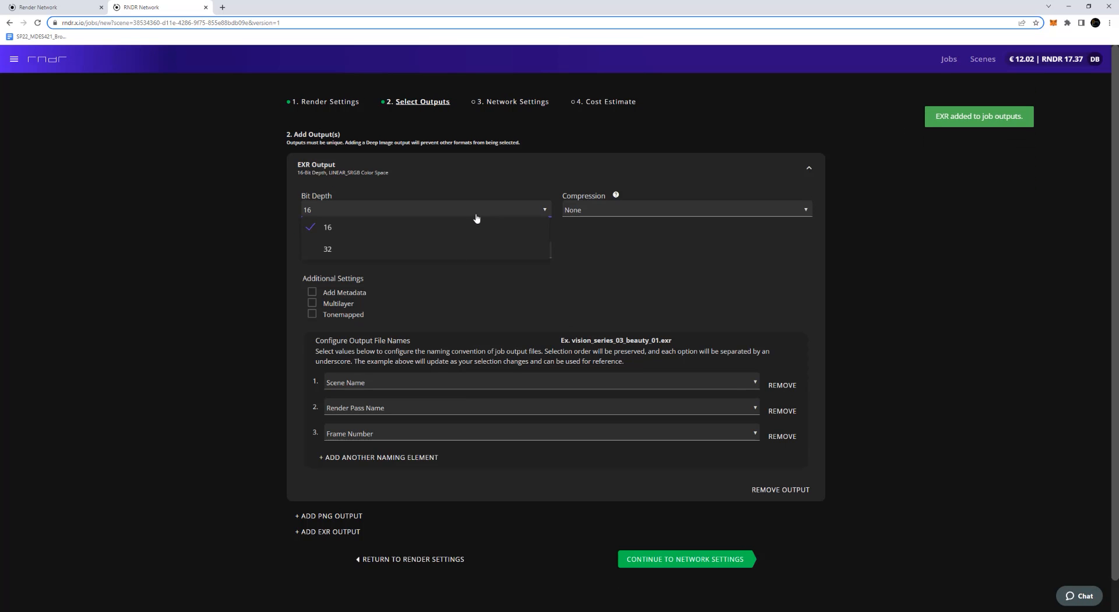
left_click(435, 187)
left_click(598, 213)
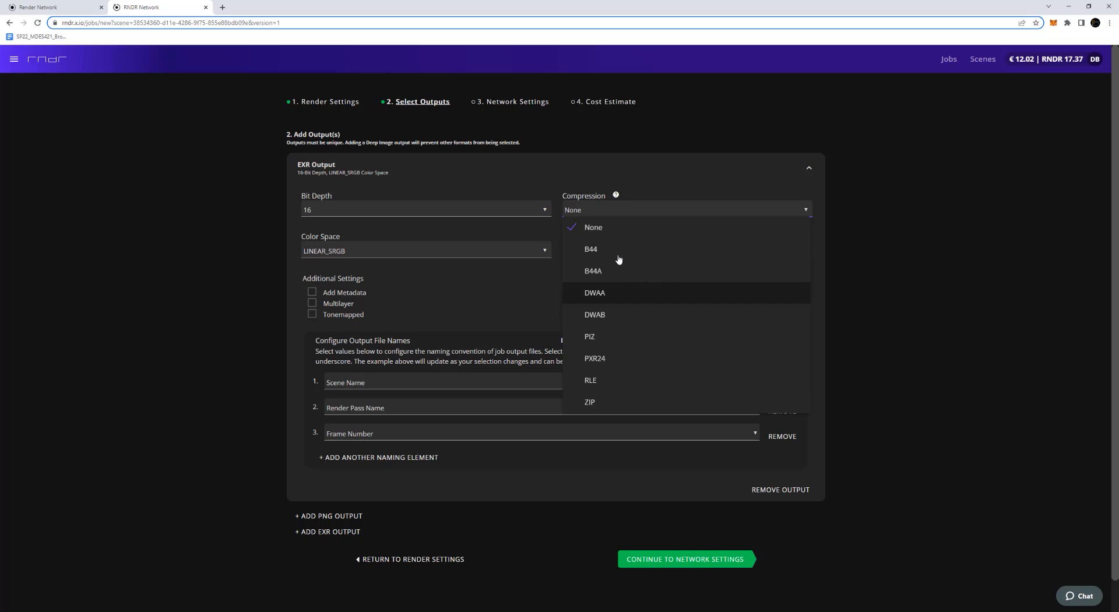
left_click(590, 162)
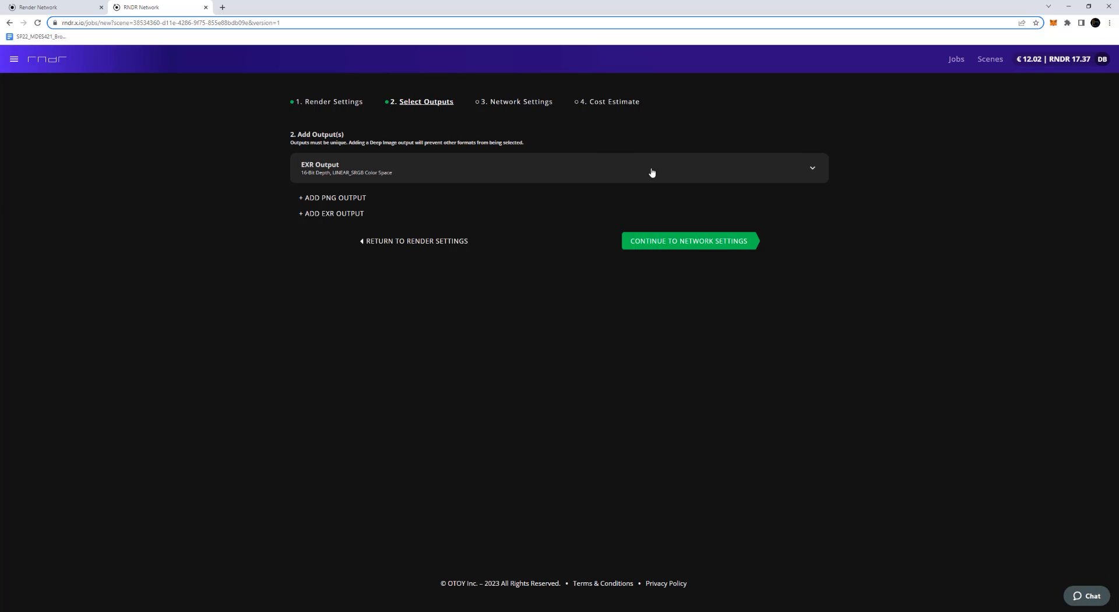
left_click(809, 169)
left_click(793, 490)
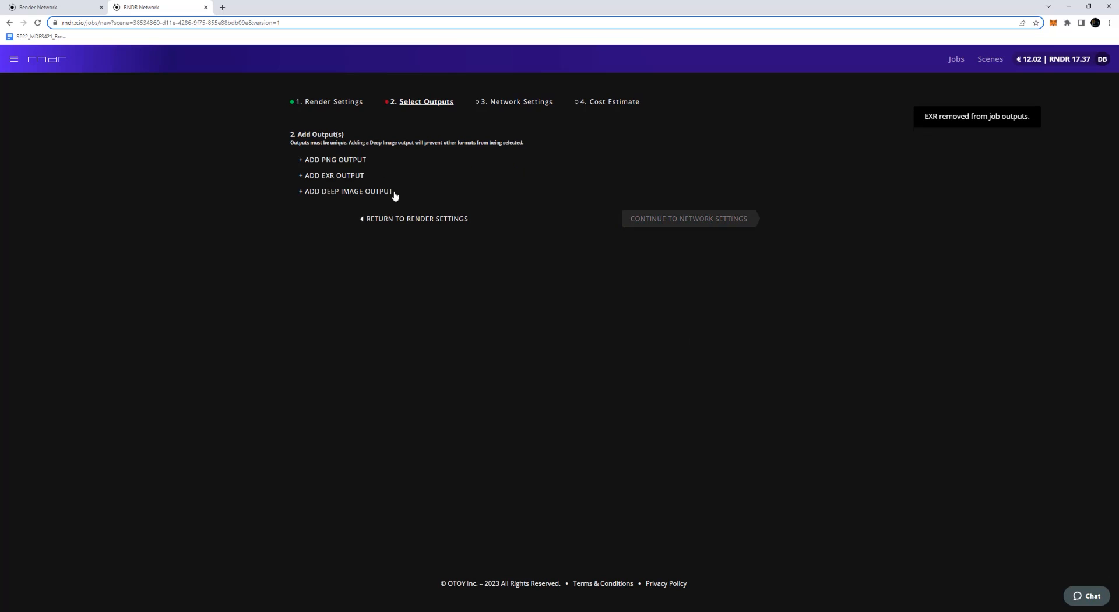
Add a PNG output to examine its bit depth options, and remove that output.
left_click(345, 159)
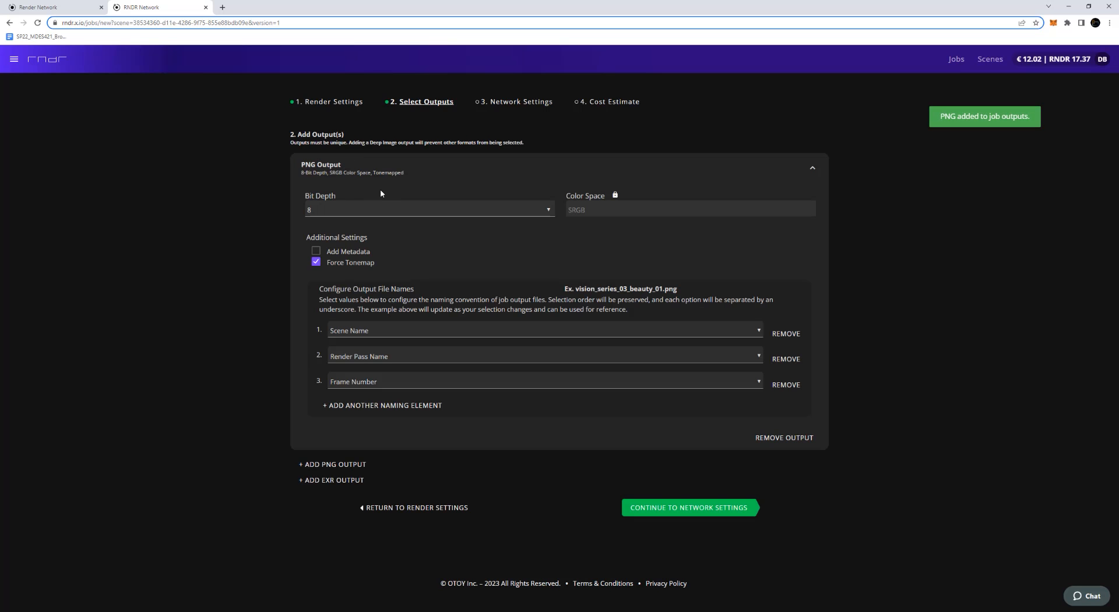
left_click(492, 209)
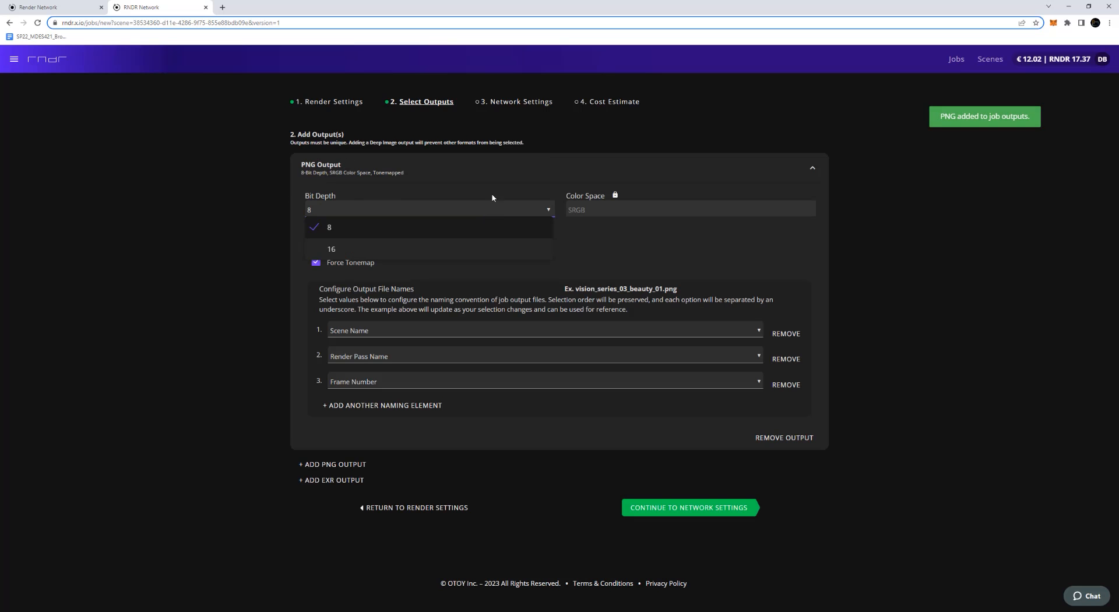
left_click(493, 175)
left_click(370, 170)
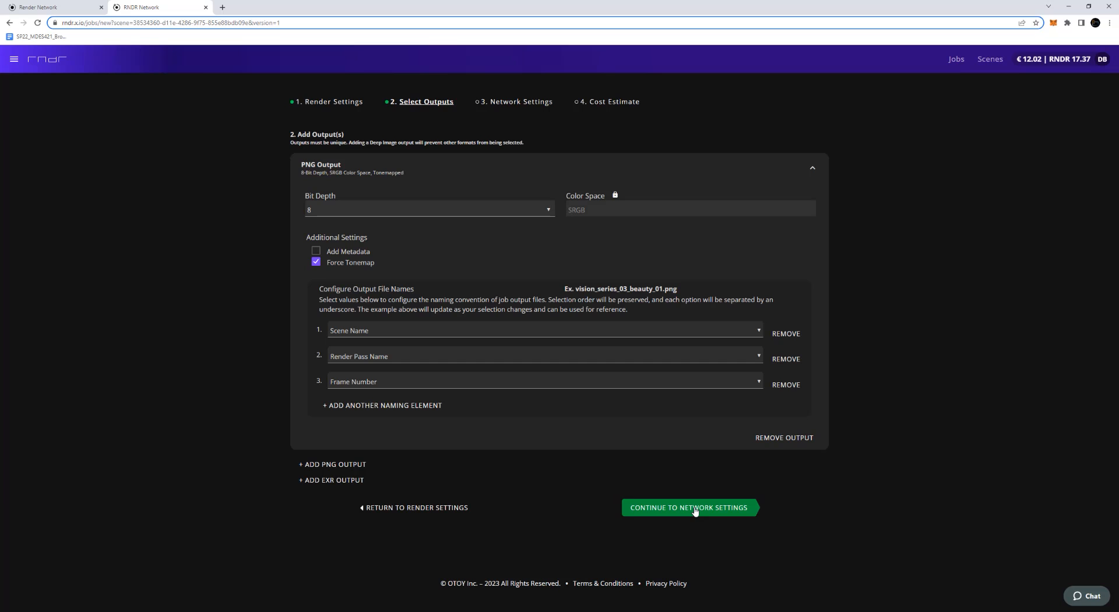
left_click(798, 439)
Add an EXR output for comparison and replace it with an 8-bit PNG output with Force Tonemap.
left_click(344, 175)
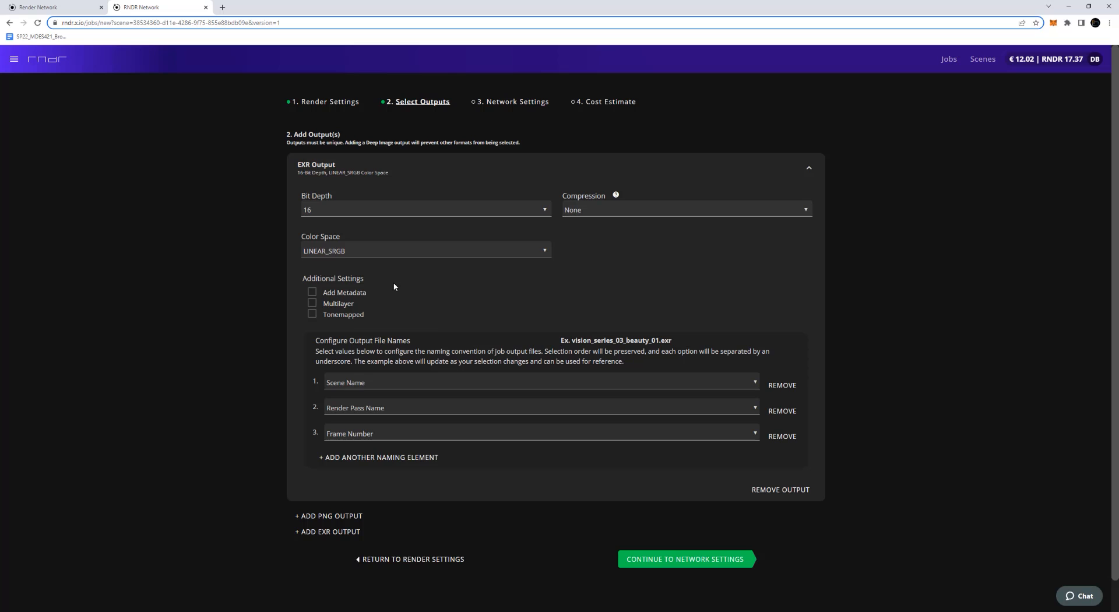
left_click(803, 494)
left_click(321, 159)
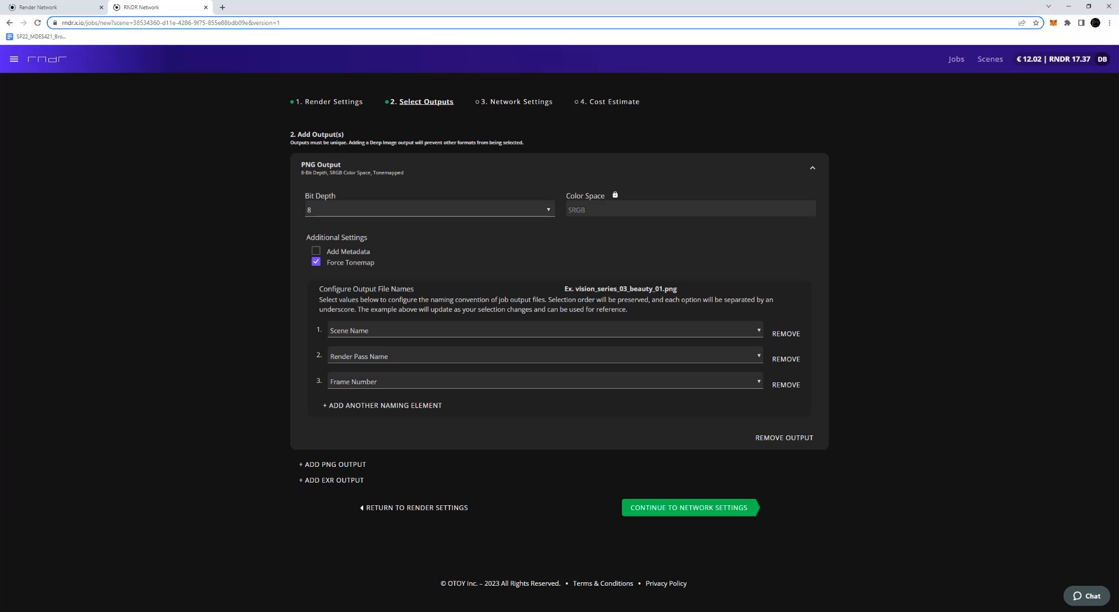
Look over the Free Download Manager website and return to the render job's output settings.
left_click_drag(1118, 120, 319, 18)
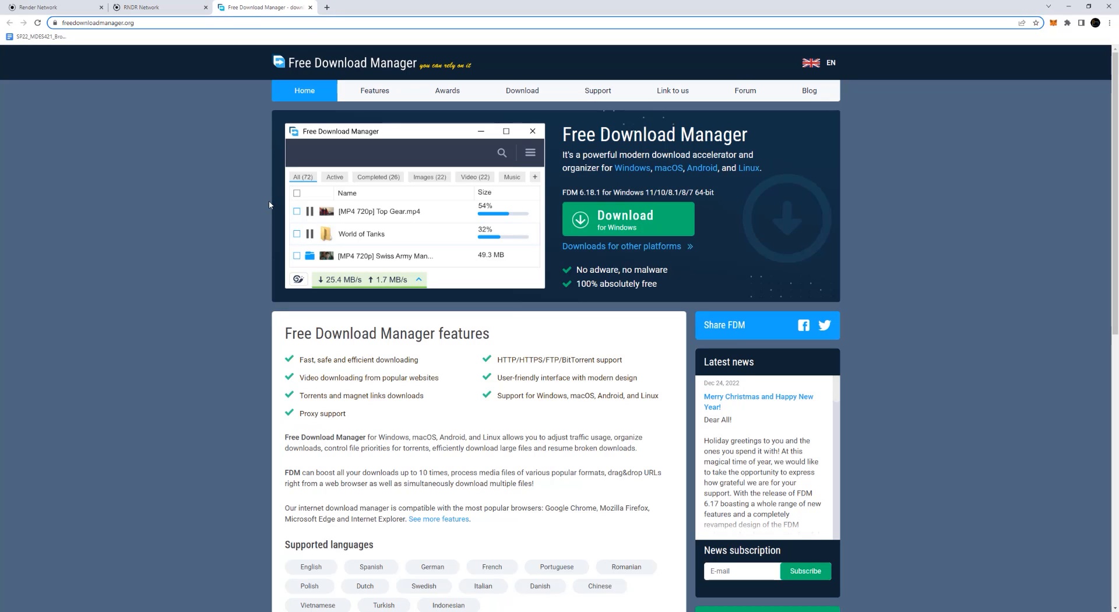
scroll(265, 203, "down", 4)
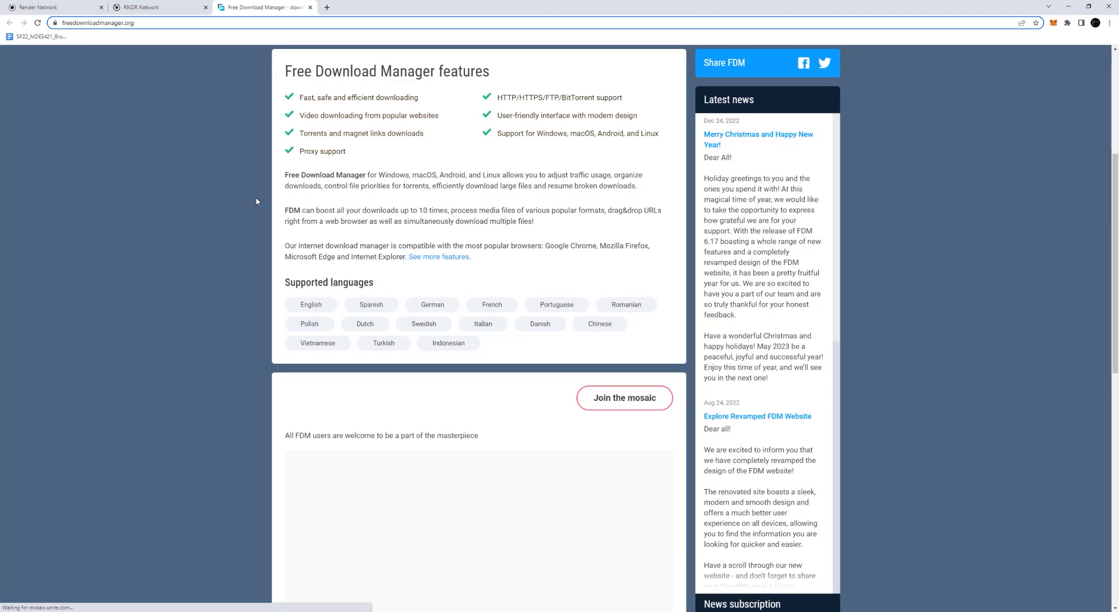
scroll(256, 202, "up", 4)
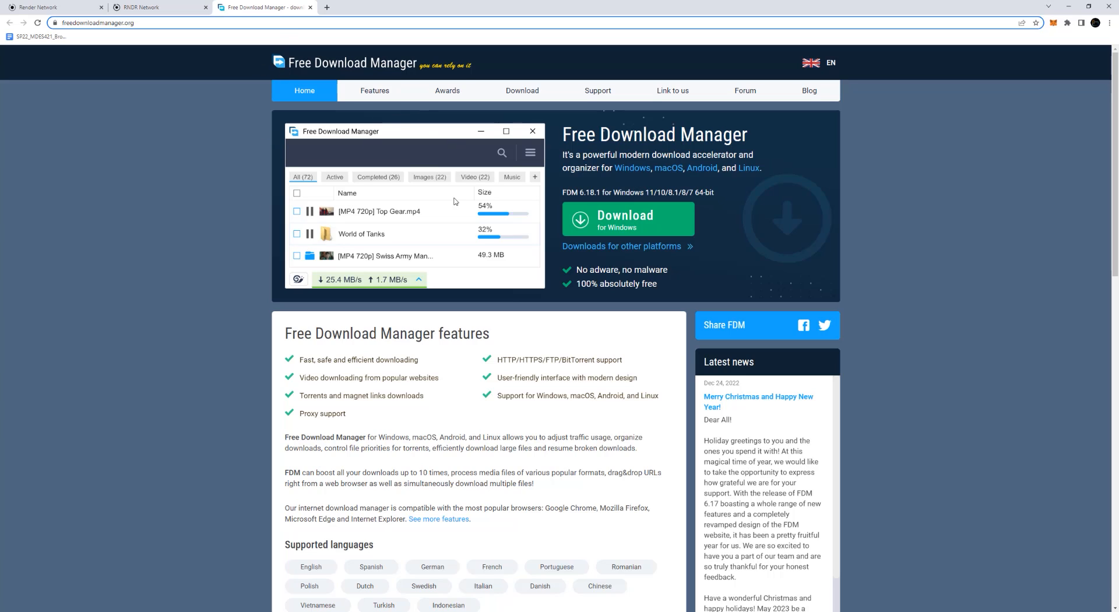
left_click(162, 10)
left_click(251, 8)
left_click(154, 11)
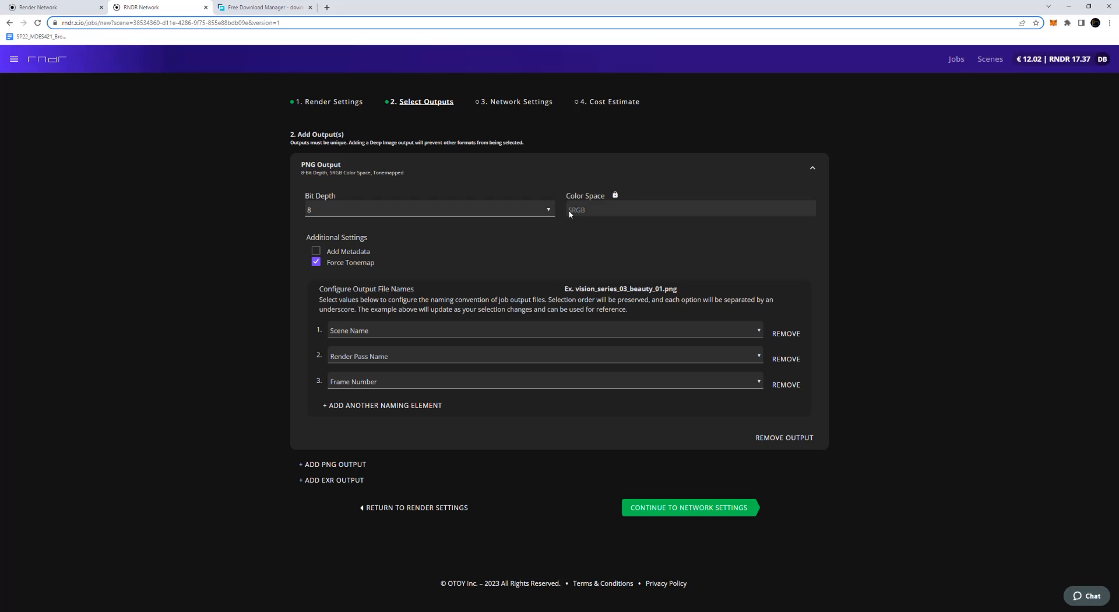
Proceed to the network settings, compare Tier 3: Economy with Tier 2: Priority, and keep Tier 2 selected.
left_click(695, 510)
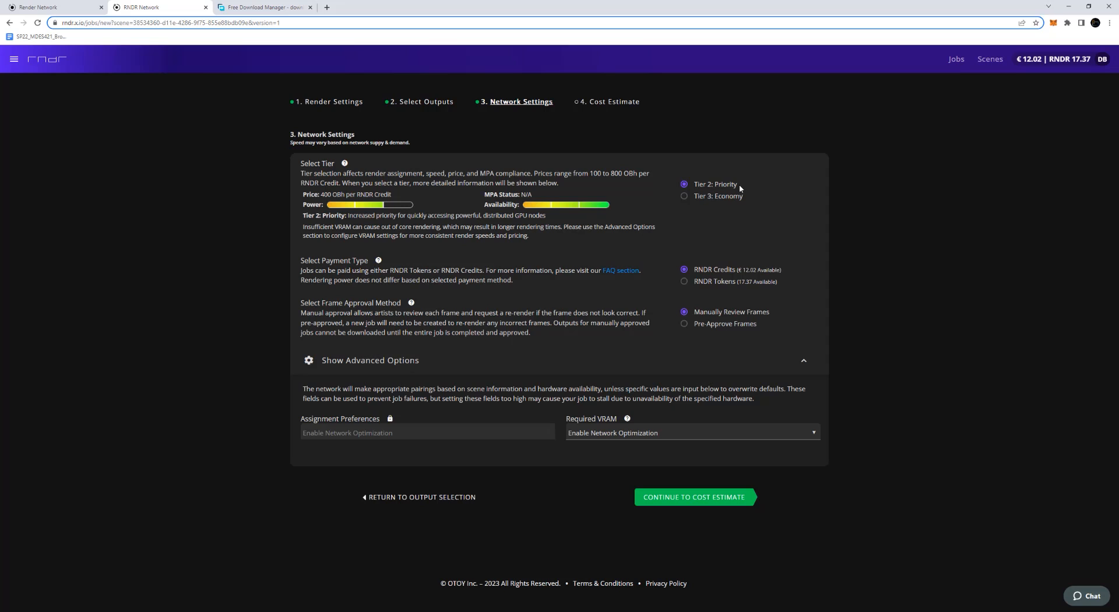
left_click(684, 199)
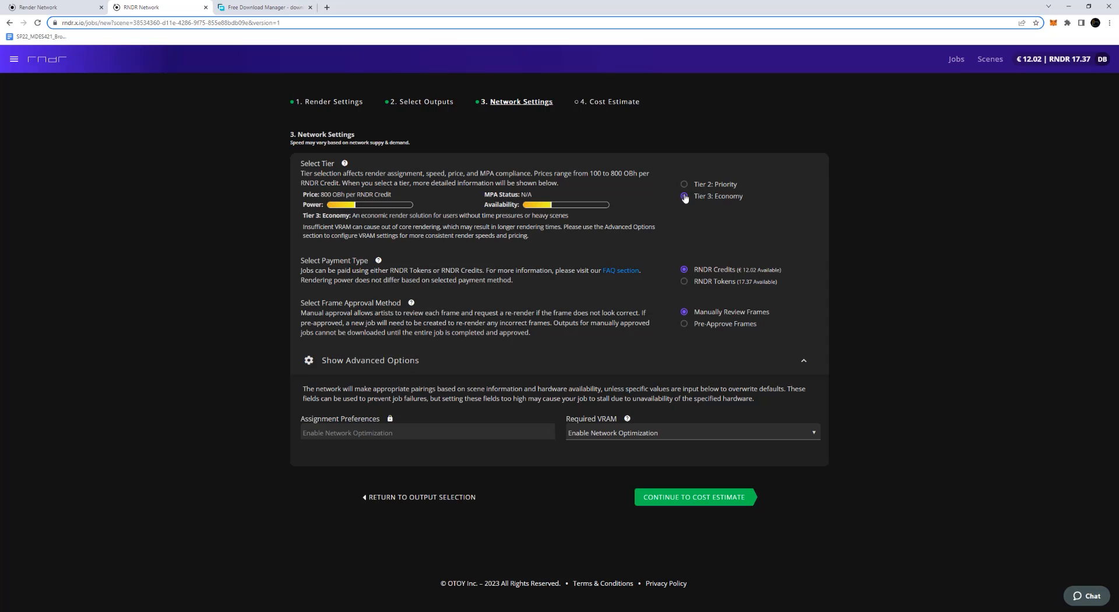
left_click(685, 185)
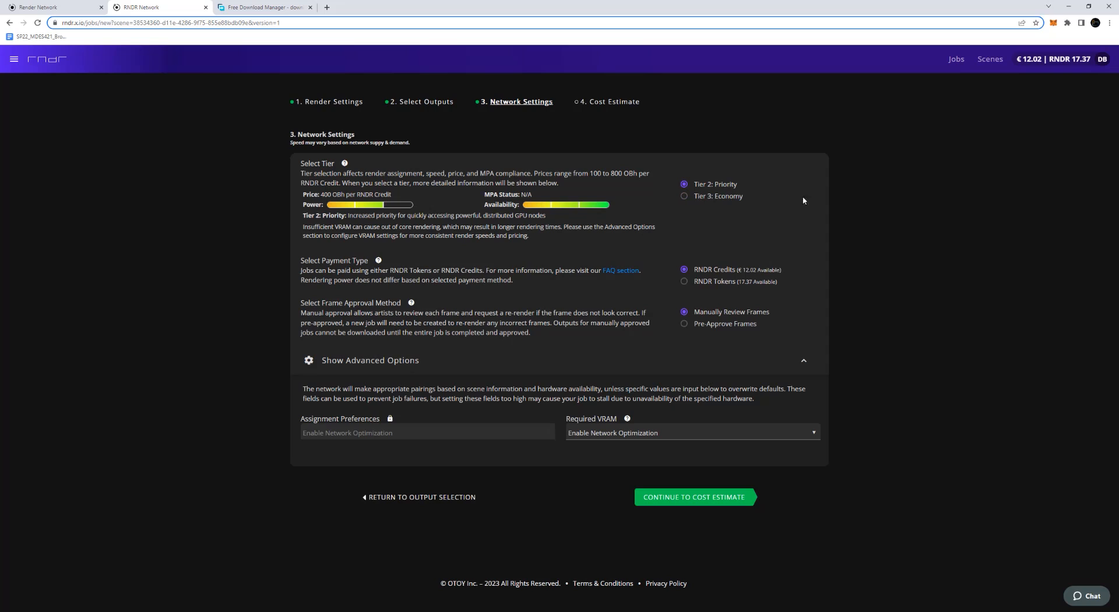
Examine the options for adding RNDR Credits and RNDR Tokens to the account, and close the funds dialog.
left_click(1029, 63)
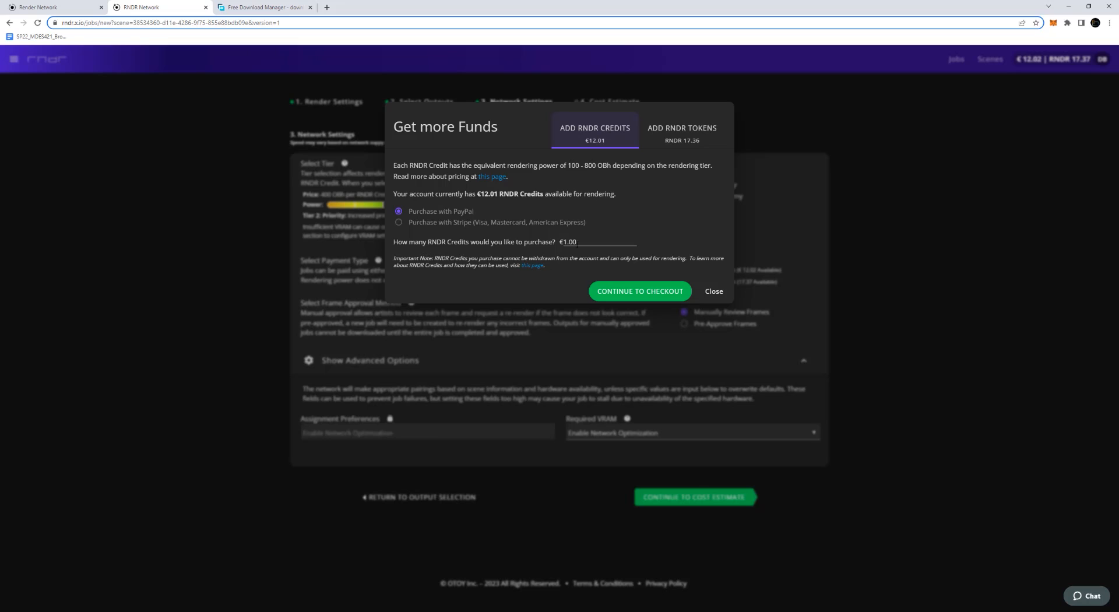
left_click_drag(580, 242, 521, 238)
left_click(683, 134)
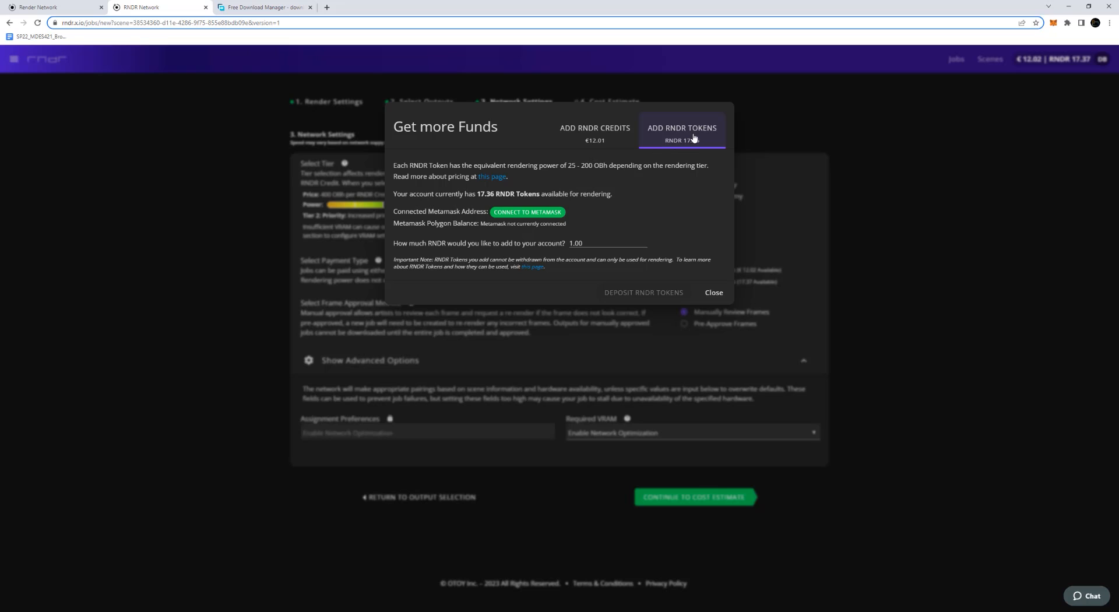
left_click(609, 133)
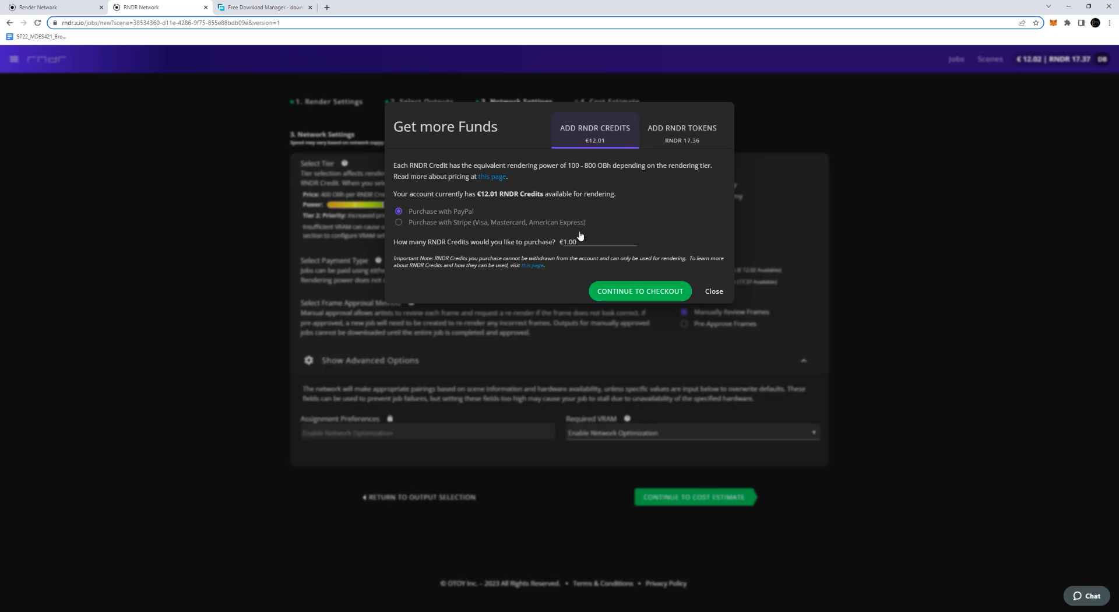
left_click(712, 292)
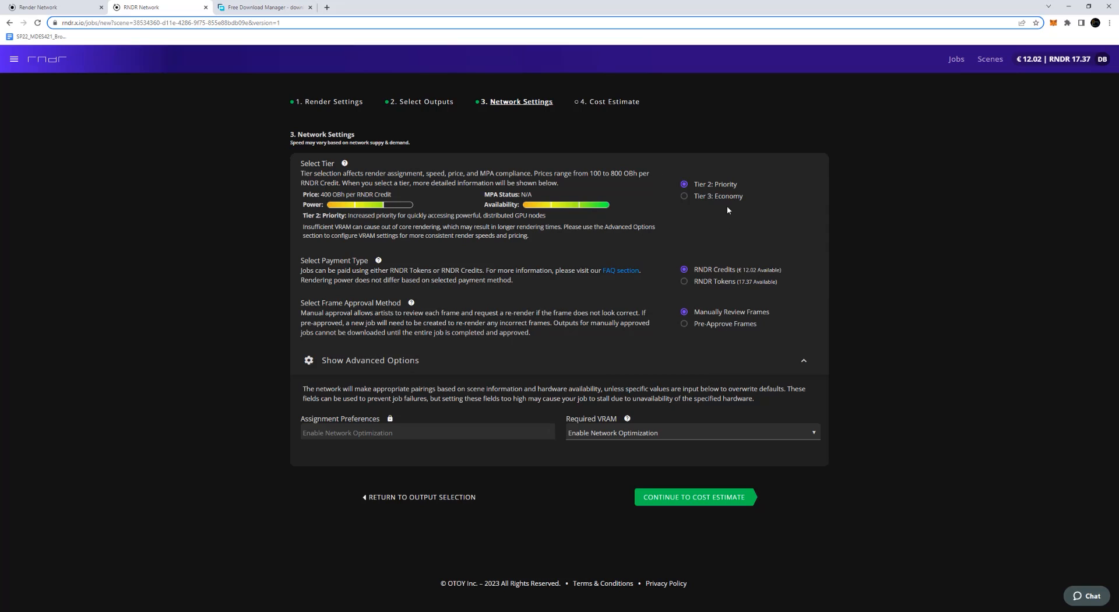
Check the Tier 3: Economy details once more, choose Tier 2: Priority, and proceed to the cost estimate.
left_click(684, 196)
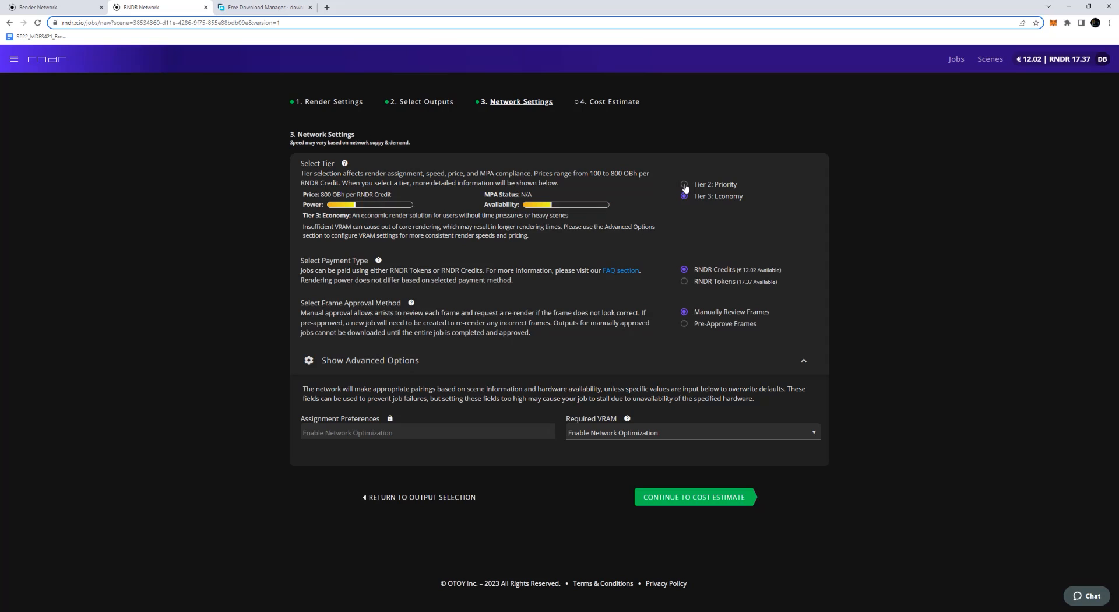
left_click(684, 185)
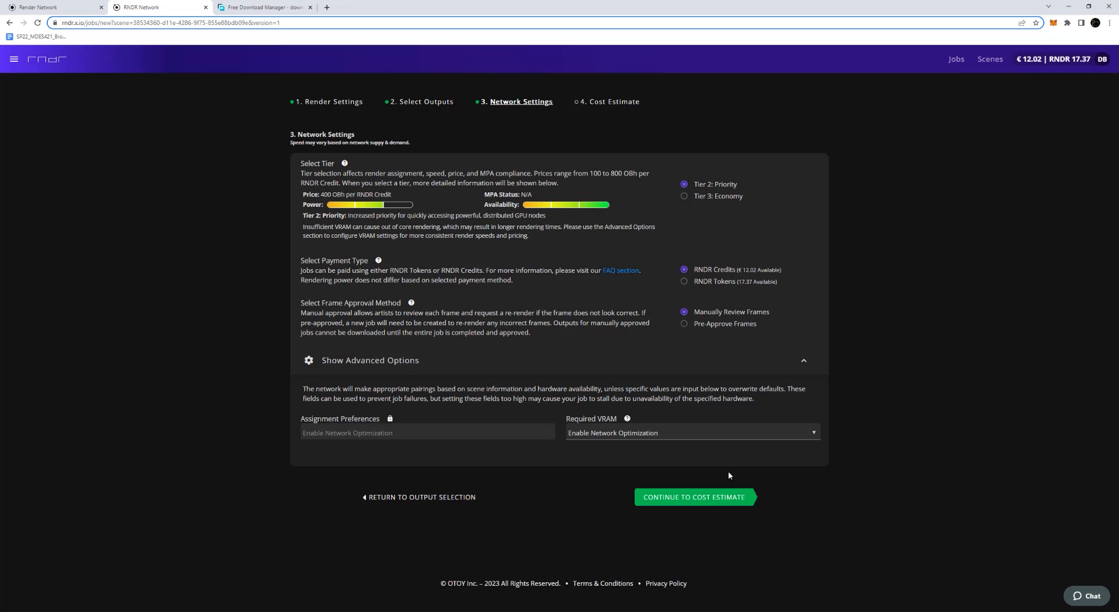
left_click(701, 498)
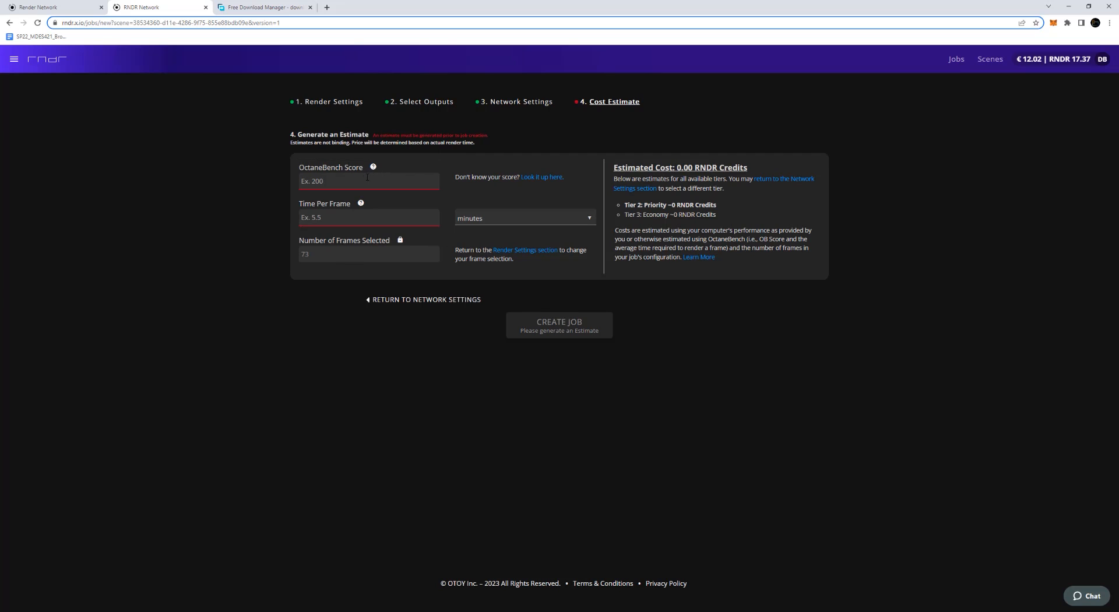
Generate a cost estimate with an OctaneBench score of 700 and a time per frame of 2 minutes.
mouse_move(374, 168)
left_click(348, 181)
type("700")
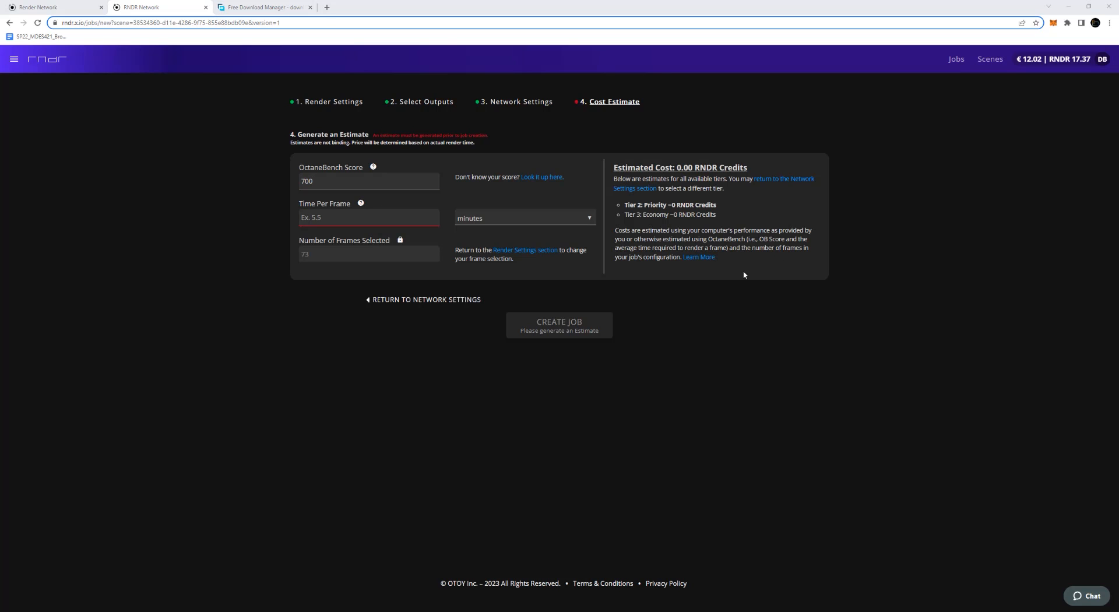
double_click(327, 184)
left_click(325, 219)
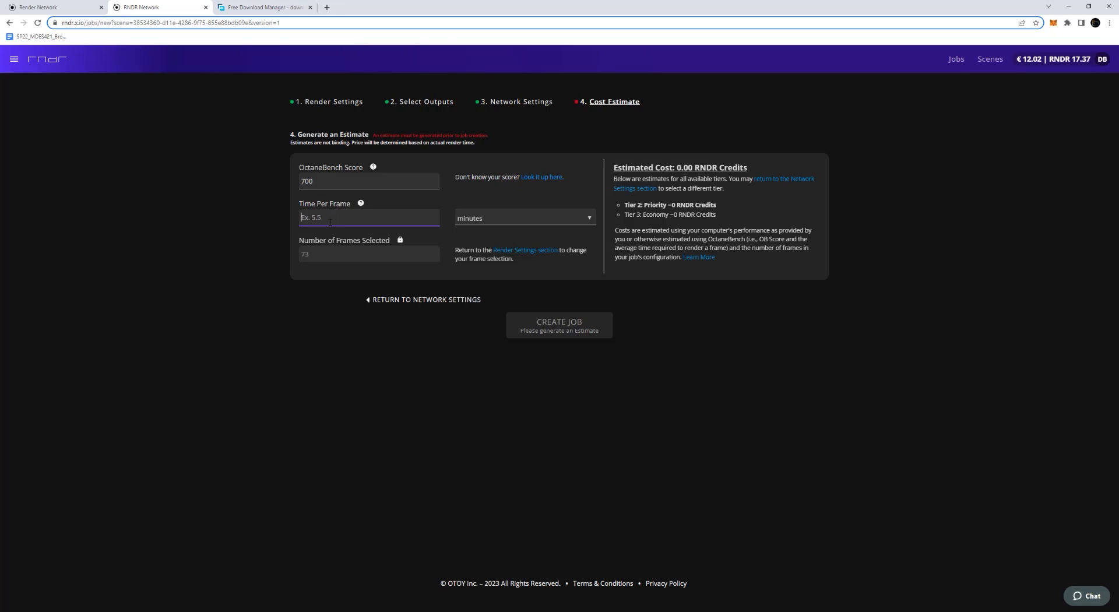
type("2")
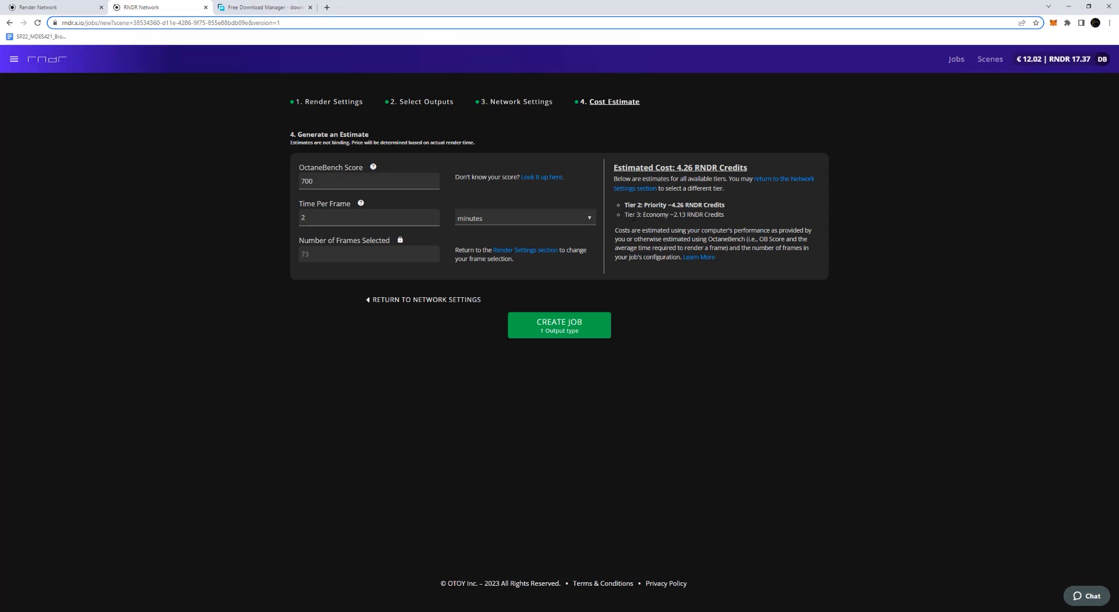
Compare the tier estimates, keep minutes as the time unit, and create the render job.
left_click_drag(724, 215, 670, 215)
left_click(671, 219)
left_click(509, 225)
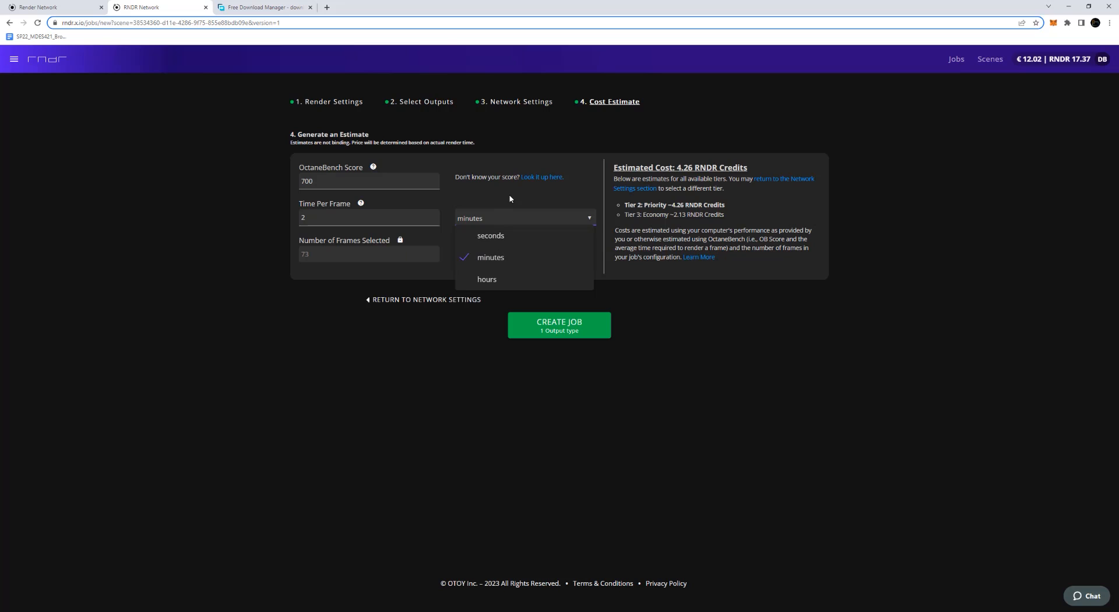
left_click(522, 219)
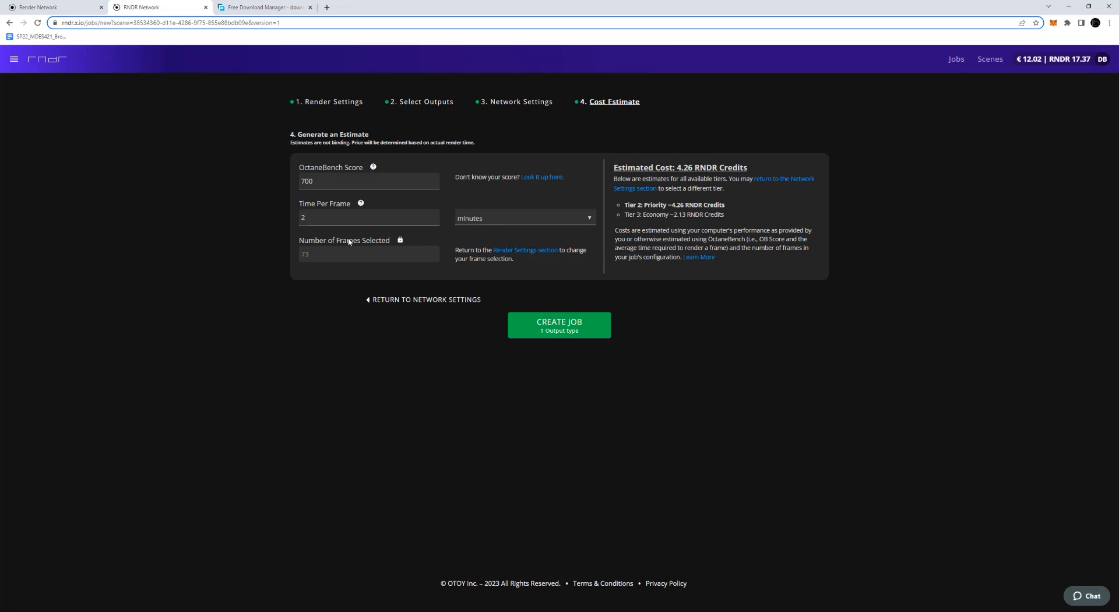
left_click(567, 325)
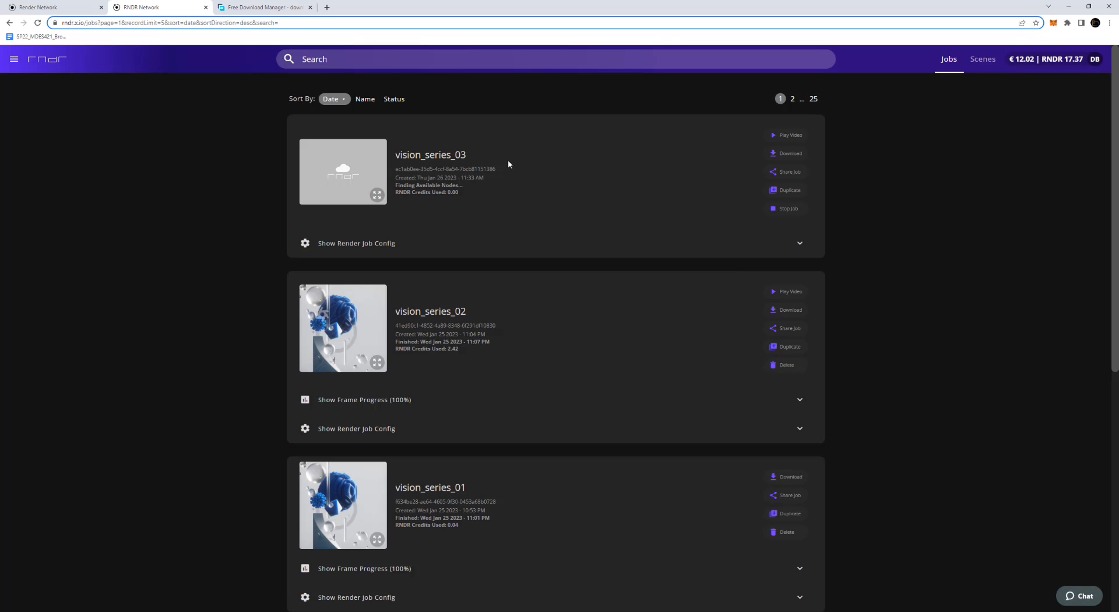
Check the uploaded scenes, return to the jobs list, and show the frame progress of vision_series_03.
left_click(982, 64)
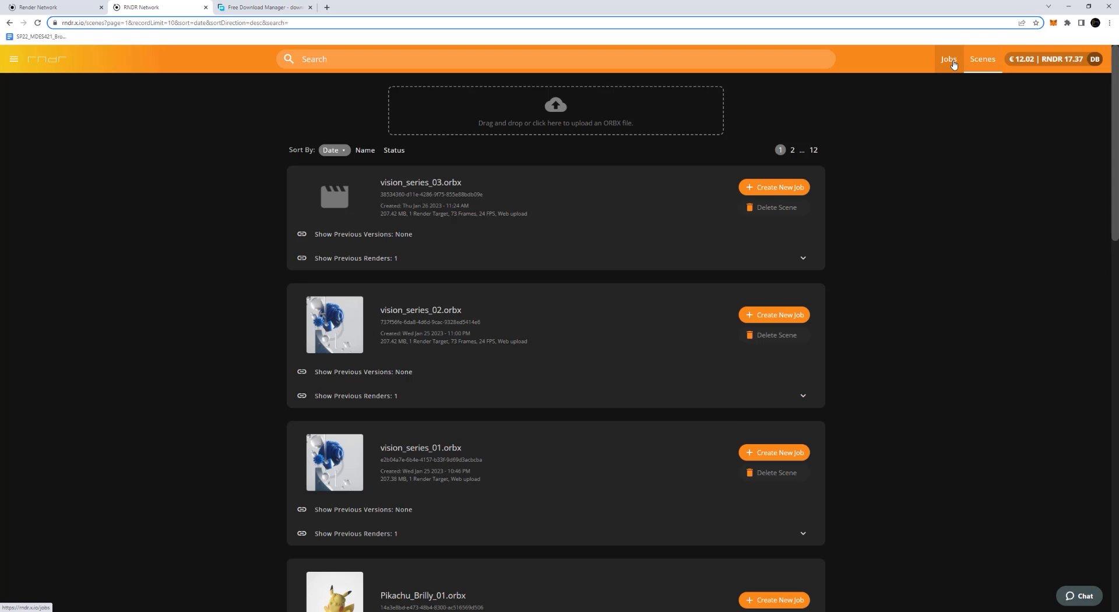
left_click(952, 63)
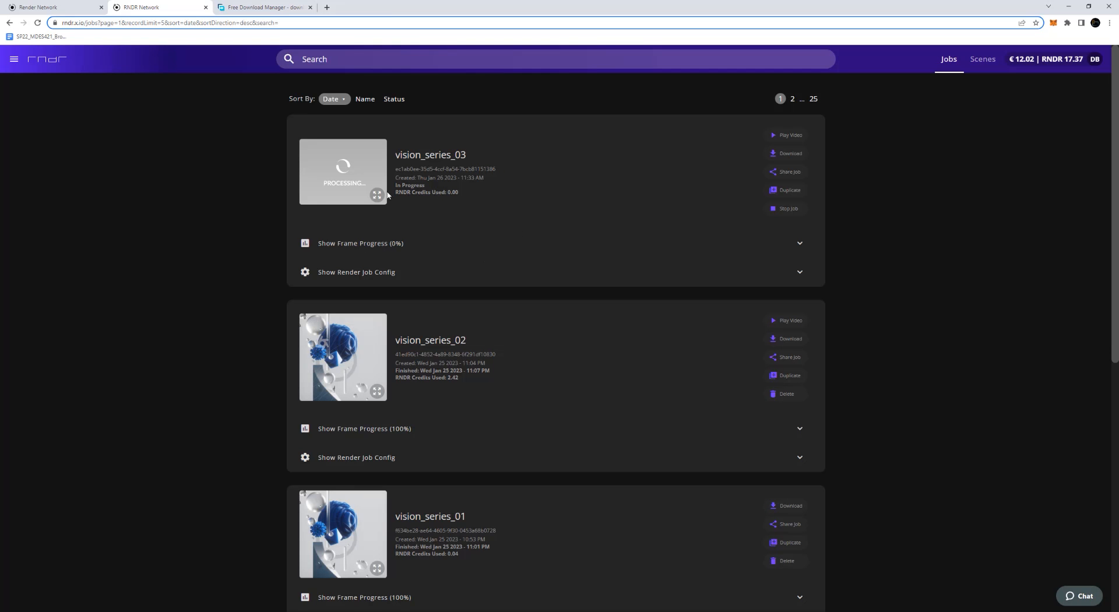
left_click(376, 243)
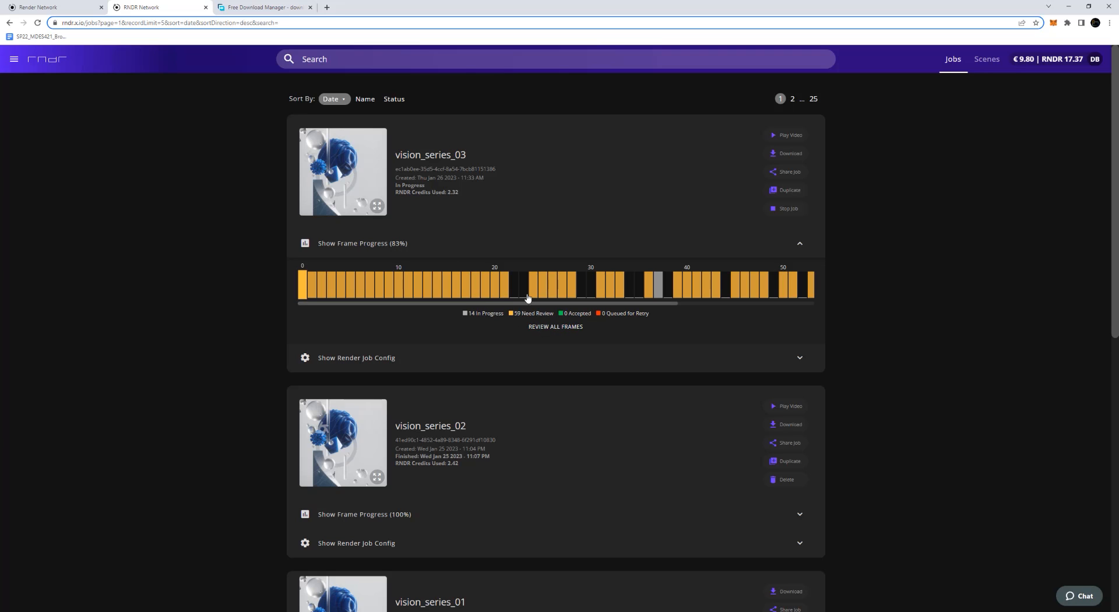
Open the review of all vision_series_03 frames and look through their thumbnails and statuses.
left_click(556, 328)
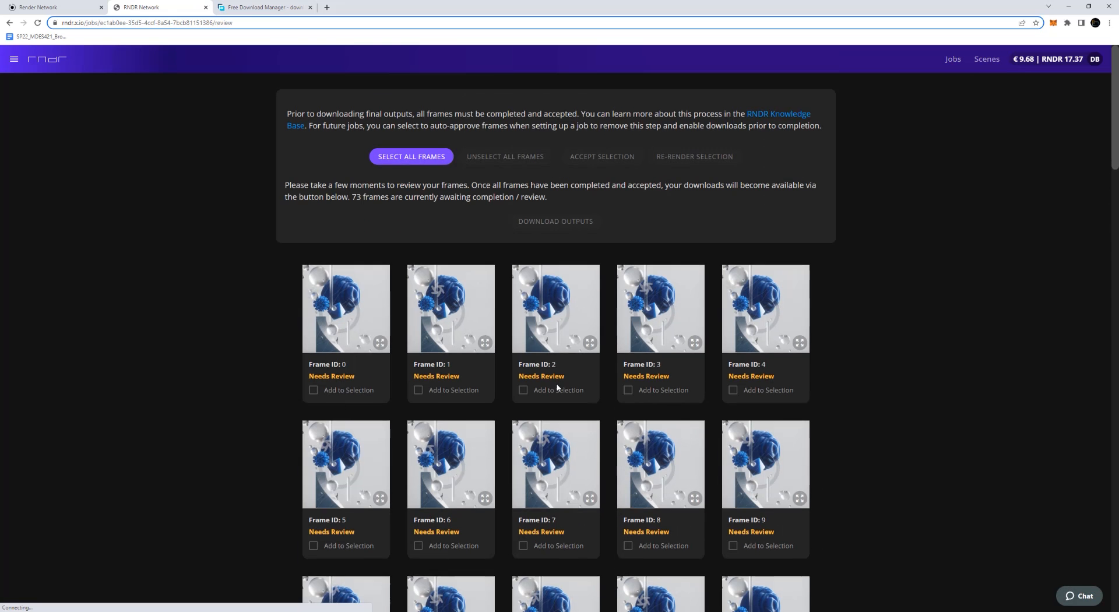
scroll(557, 390, "down", 15)
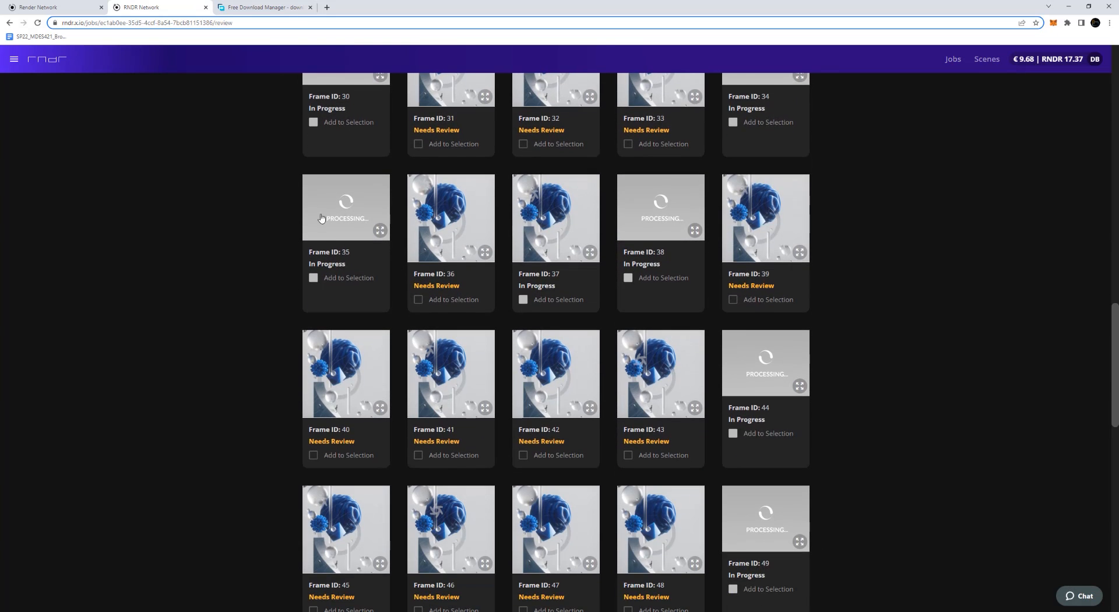
scroll(362, 278, "down", 1)
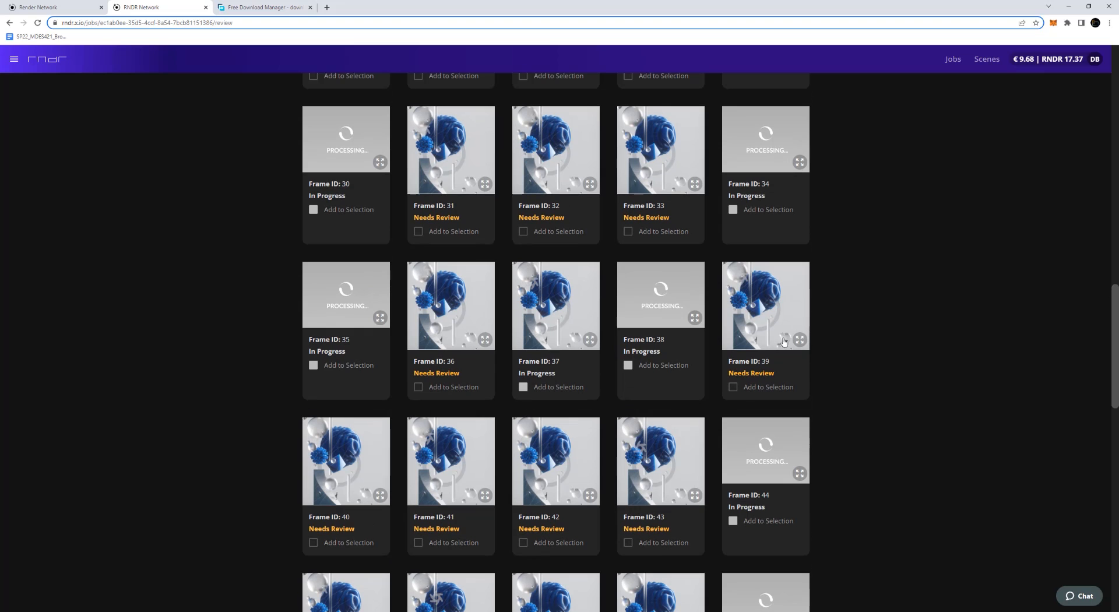
scroll(777, 472, "down", 4)
scroll(778, 472, "down", 2)
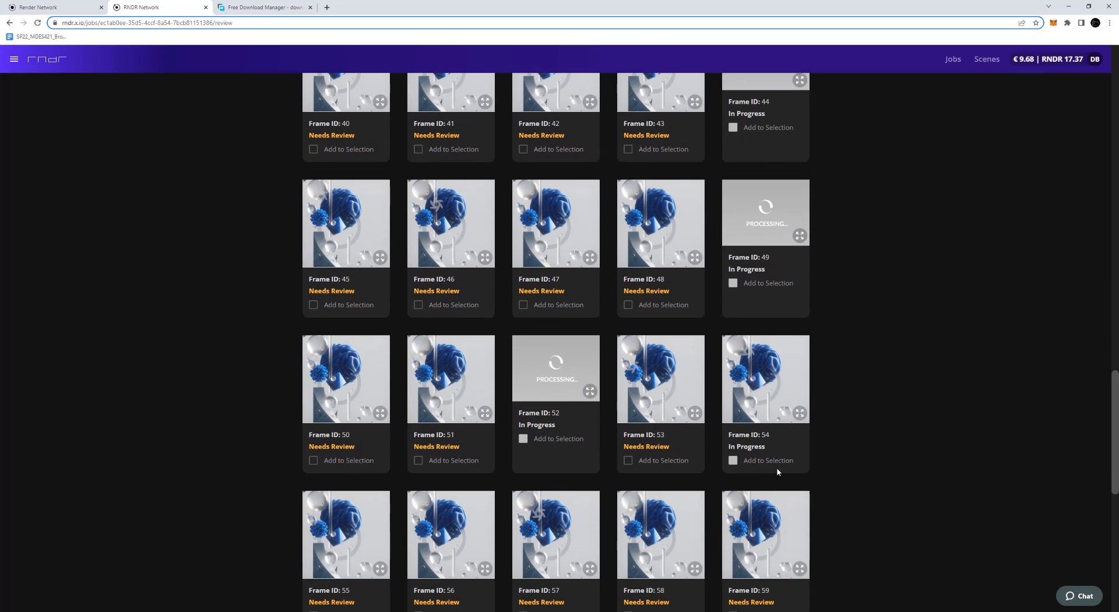
scroll(777, 472, "up", 20)
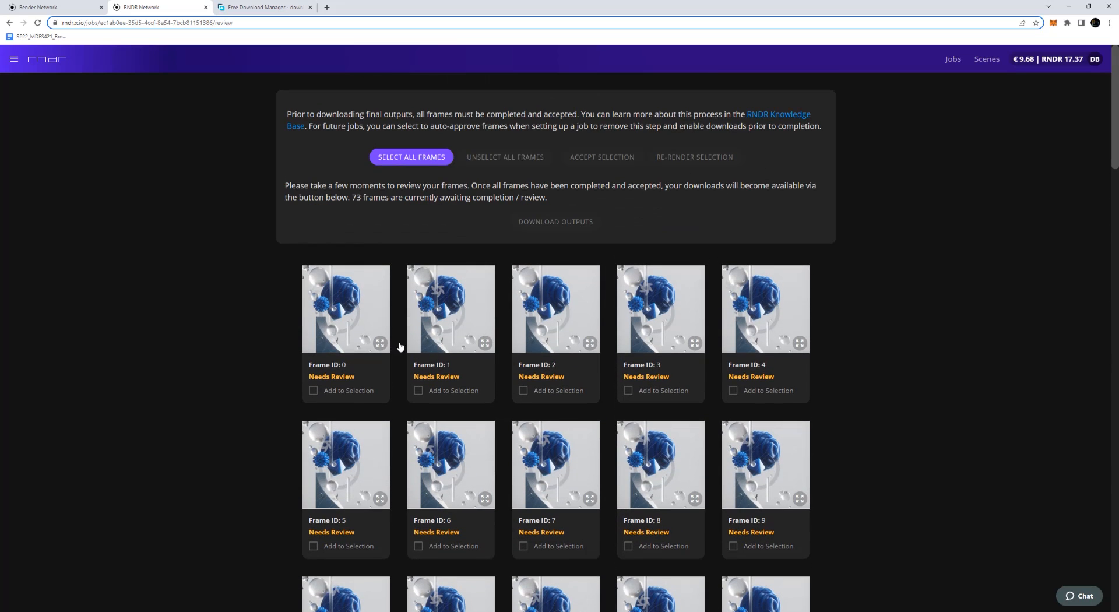
View the full preview of frame 0, close it, and look through the remaining frames to the last one.
left_click(378, 345)
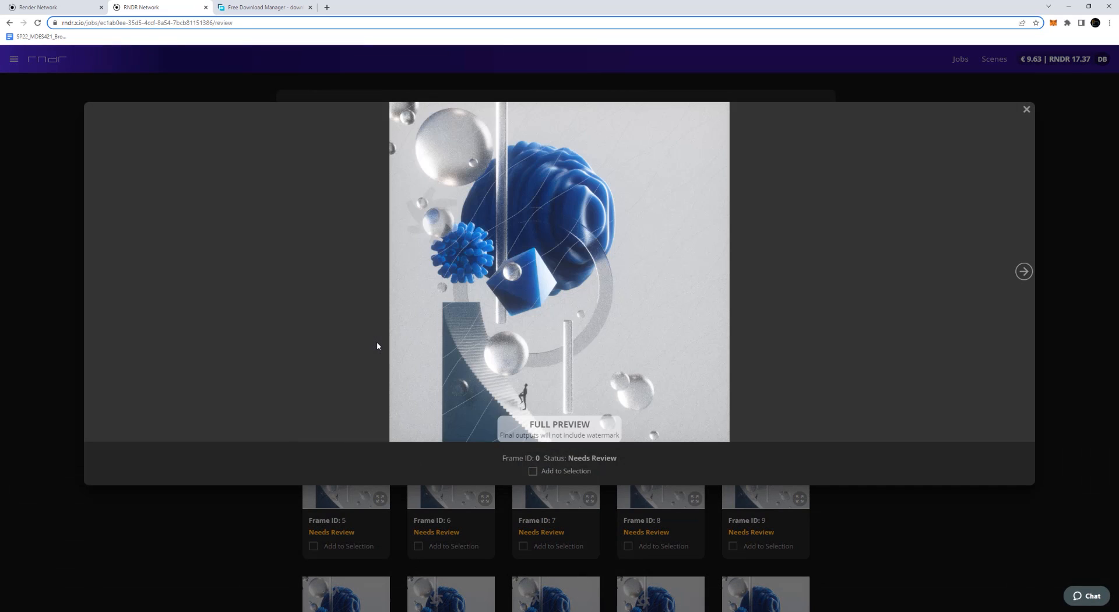
left_click(1026, 109)
scroll(612, 305, "down", 4)
scroll(611, 306, "down", 10)
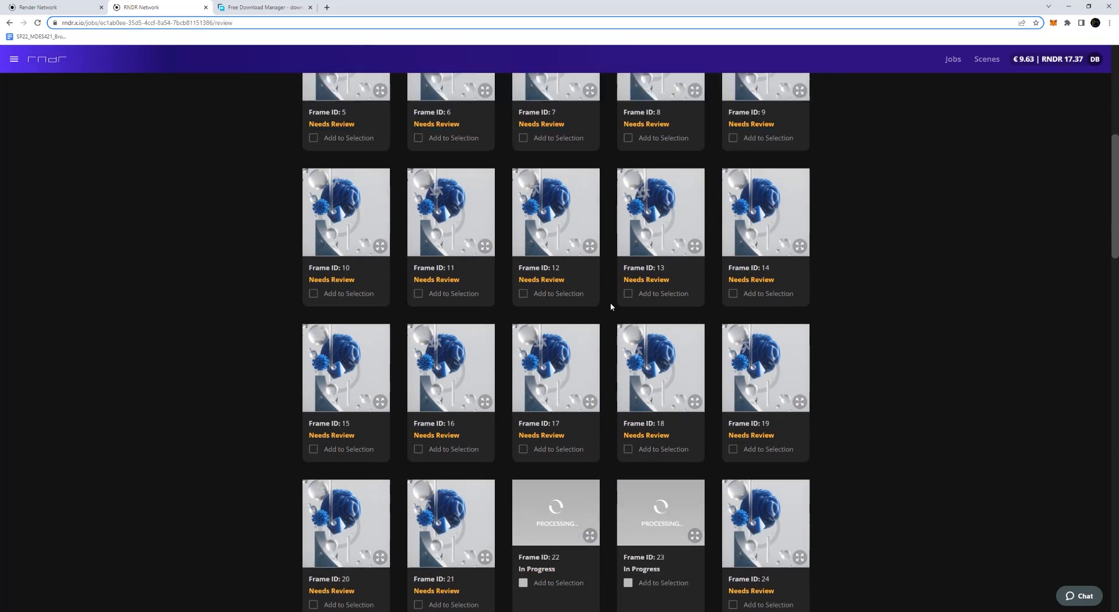
scroll(610, 306, "down", 15)
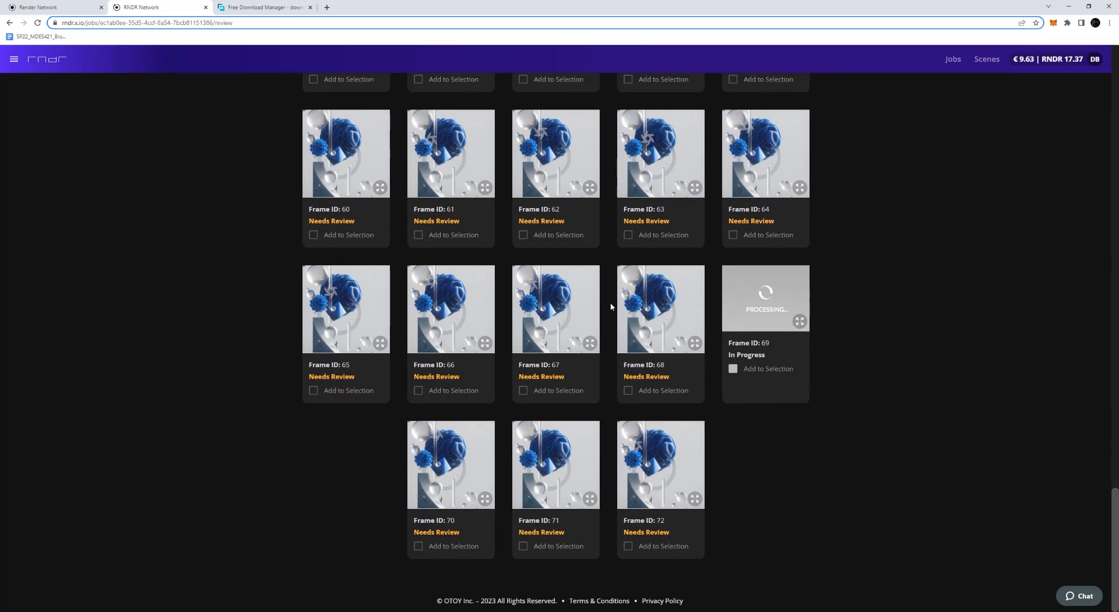
Add frame 3 to the review selection and remove it again.
scroll(612, 307, "up", 20)
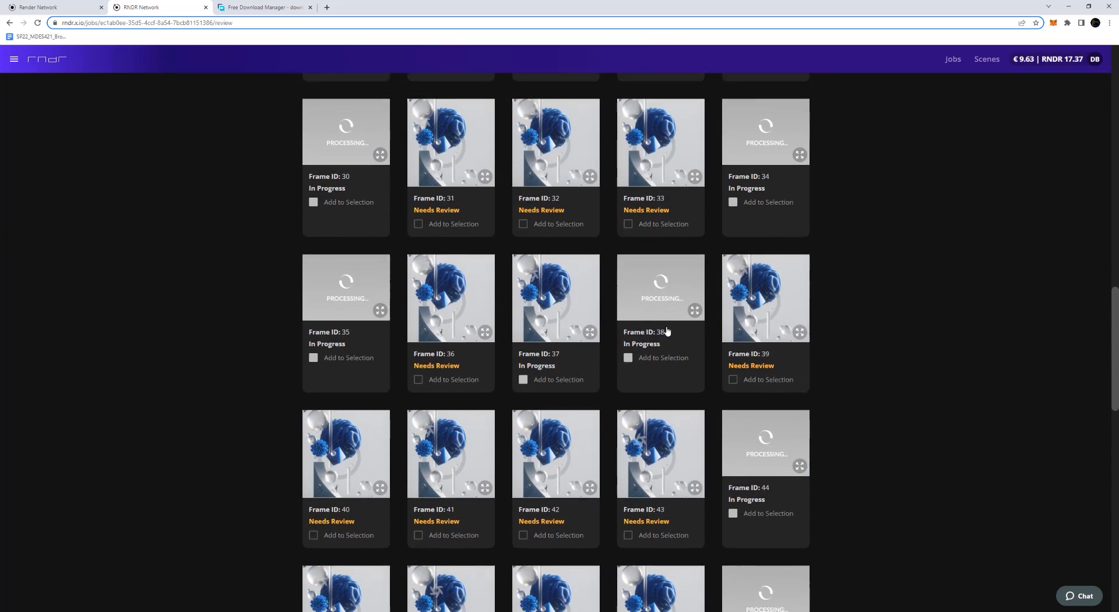
scroll(666, 330, "up", 8)
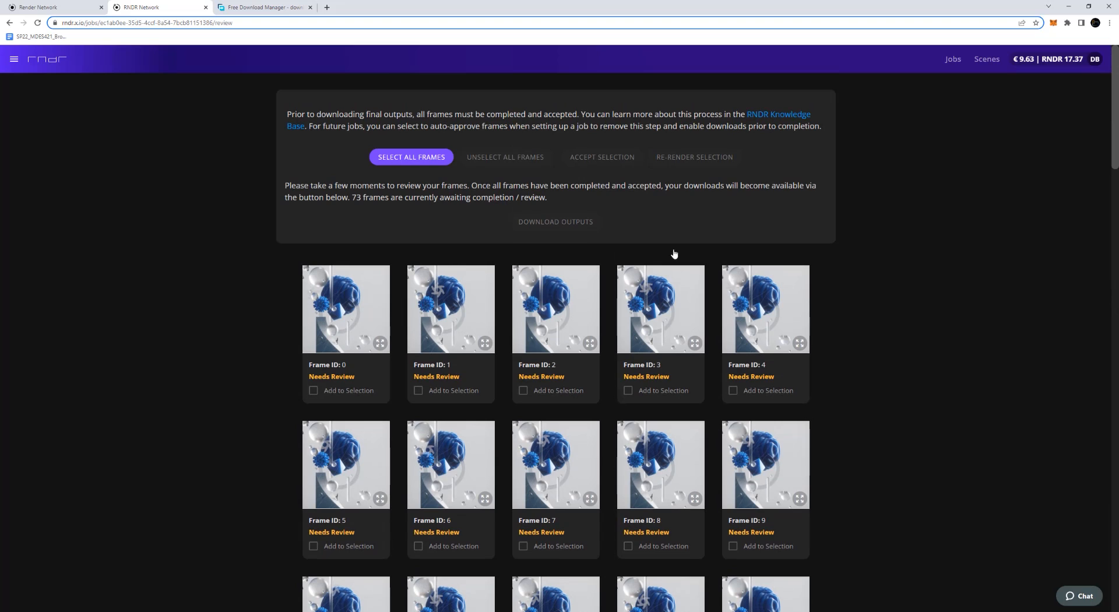
left_click(628, 391)
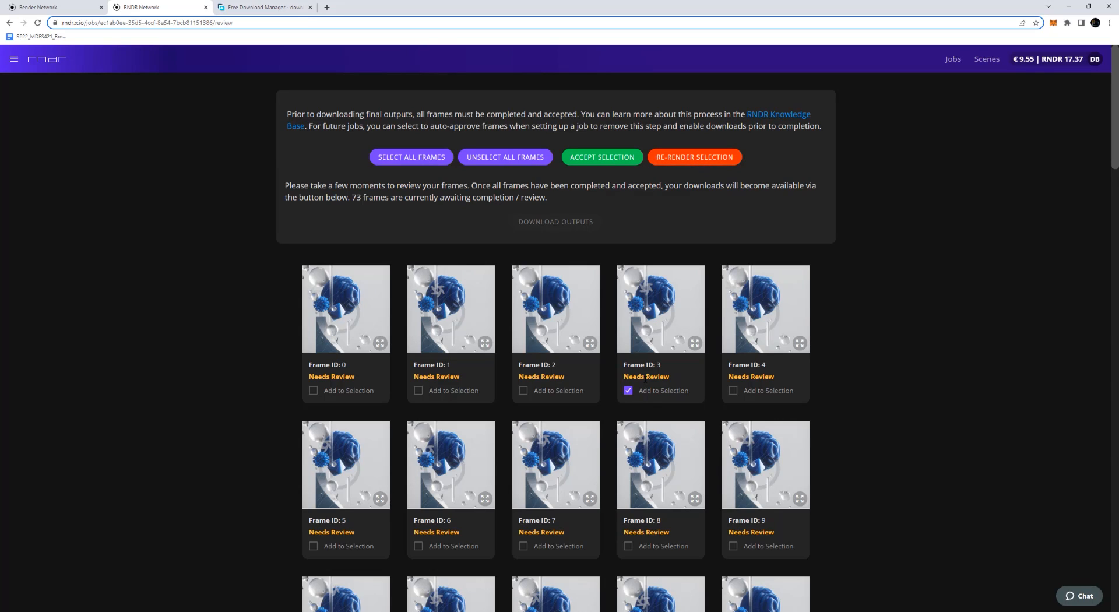
left_click(629, 391)
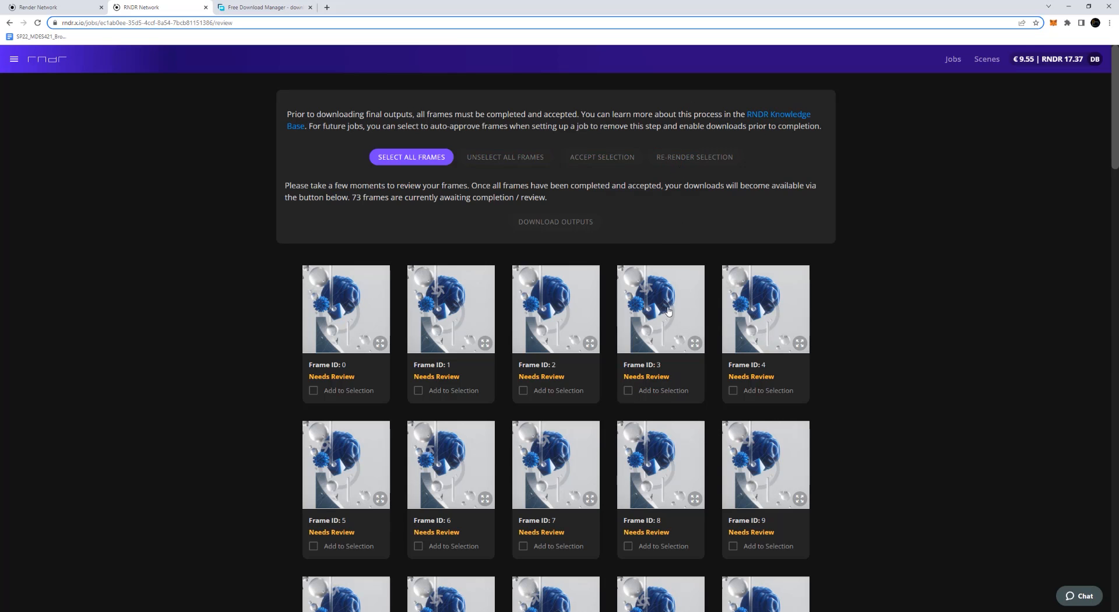
Look through the vision_series_03 frames under review, return to the jobs list, and show that job's frame progress.
scroll(599, 358, "down", 5)
scroll(599, 361, "down", 3)
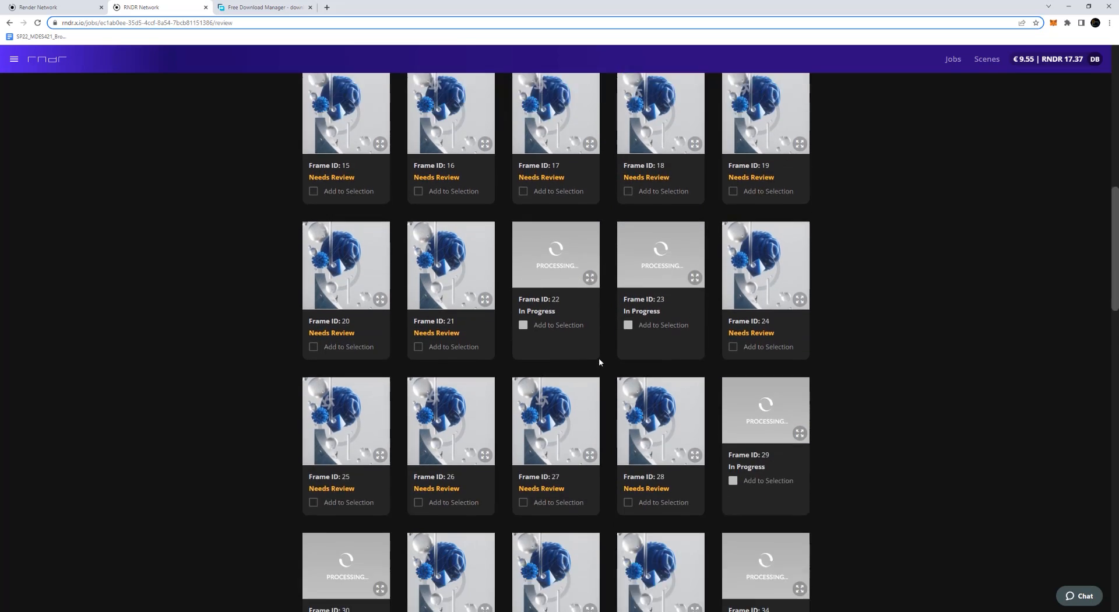
scroll(589, 243, "up", 8)
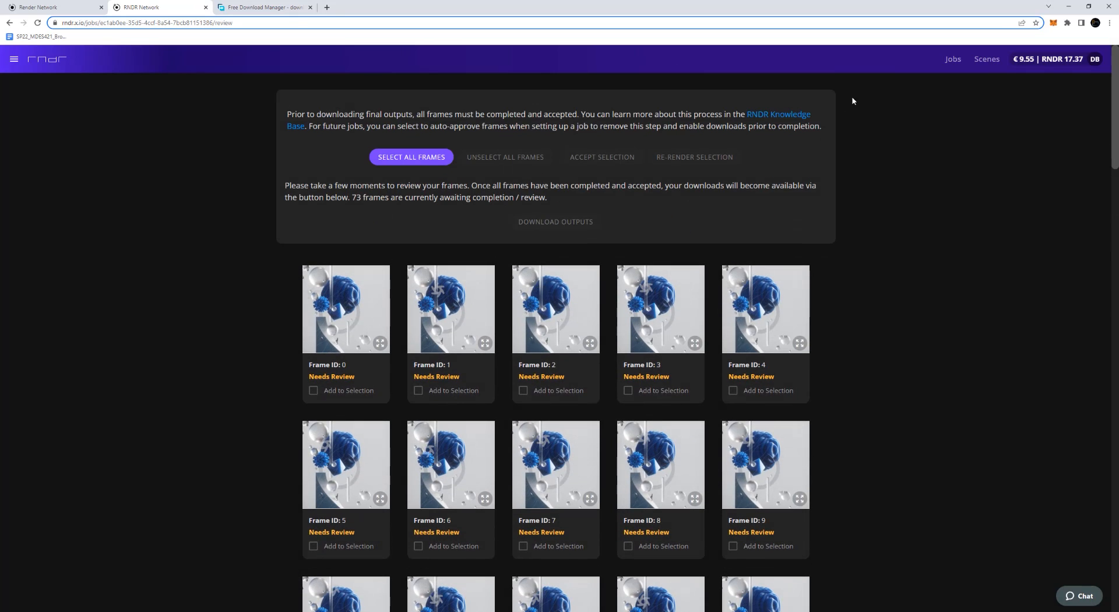
left_click(952, 59)
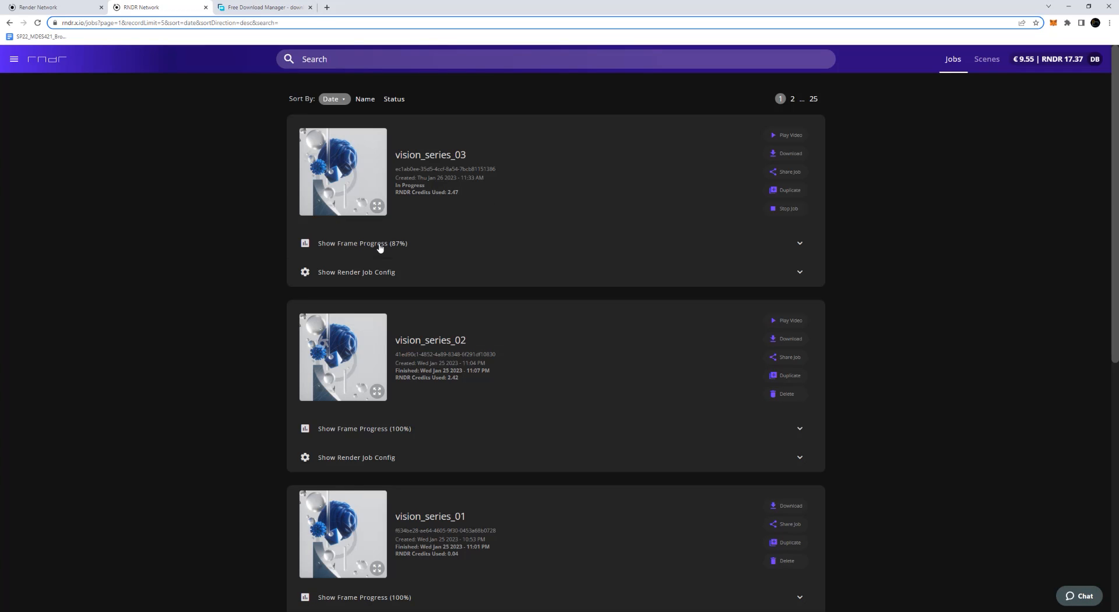
left_click(379, 244)
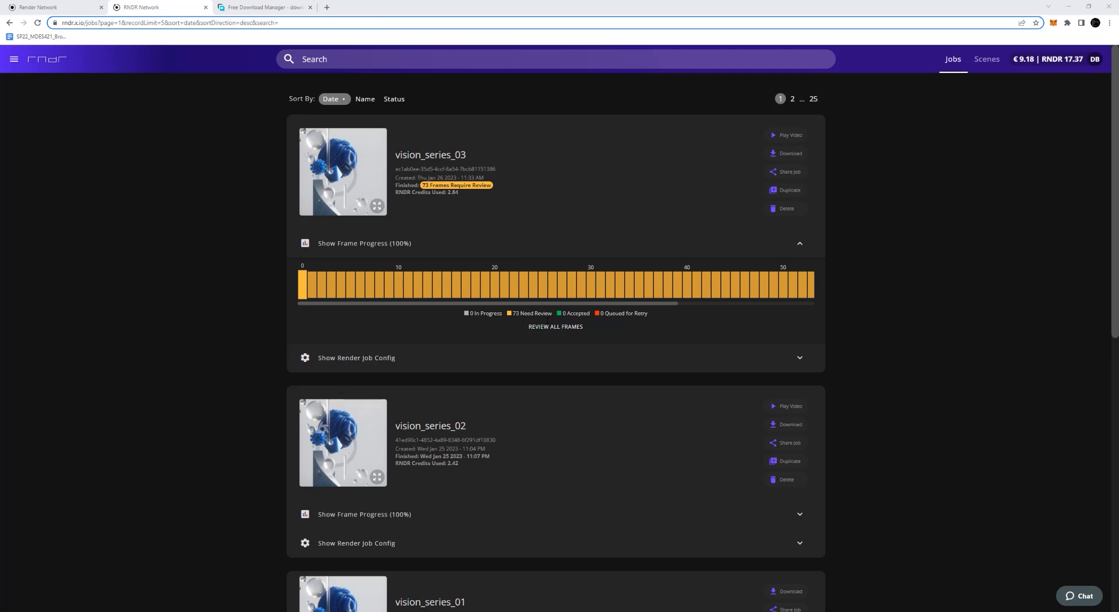
Open the review of all vision_series_03 frames again and check the thumbnails and statuses down the page.
left_click(551, 328)
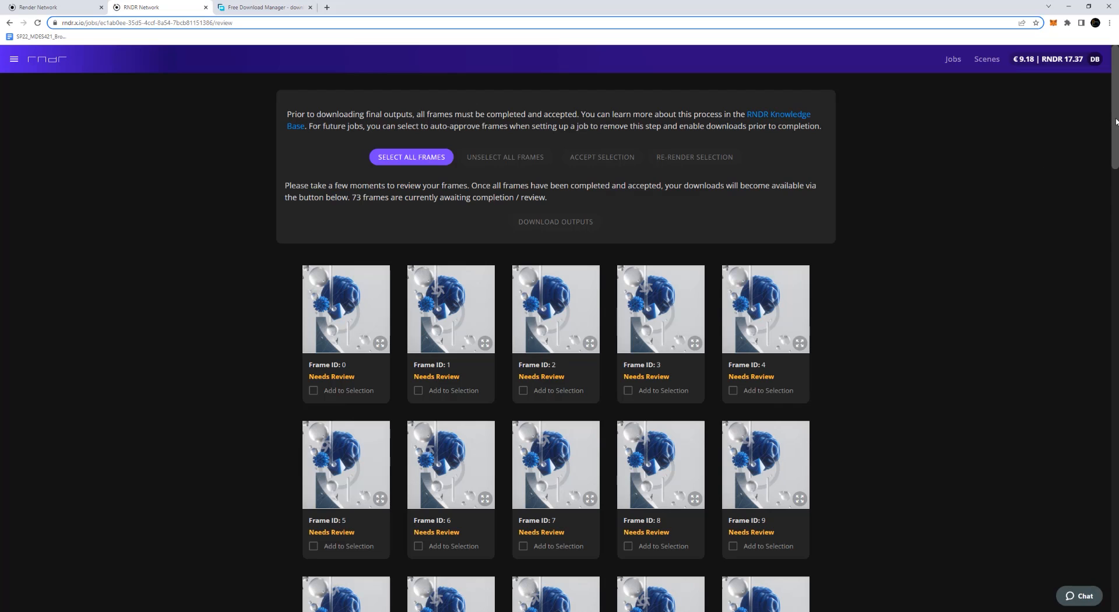
scroll(1021, 322, "down", 1)
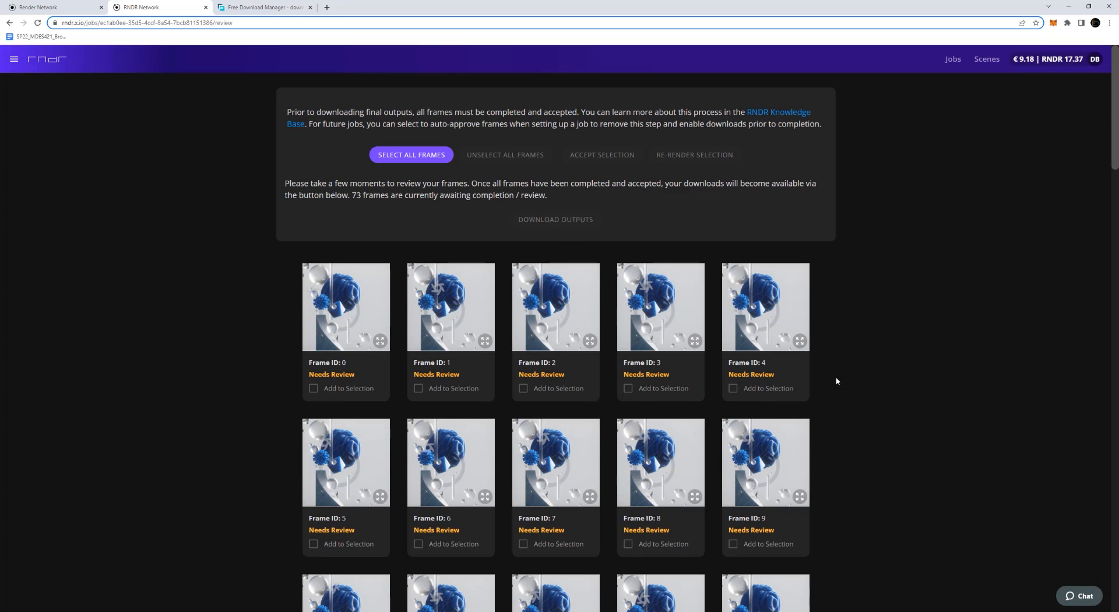
scroll(1076, 379, "down", 7)
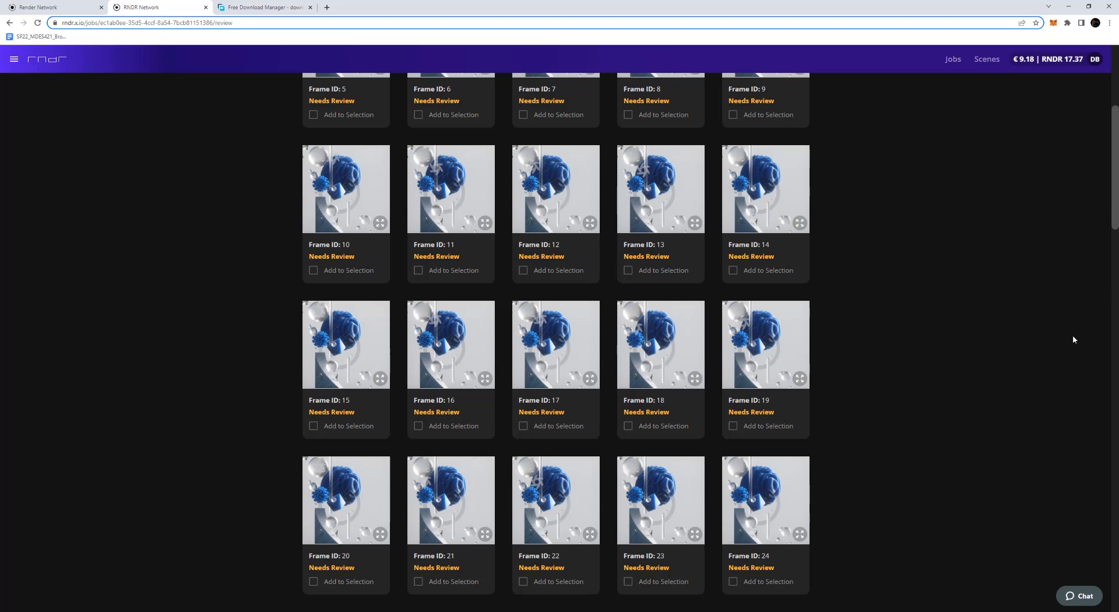
scroll(1075, 339, "down", 8)
scroll(1002, 291, "down", 10)
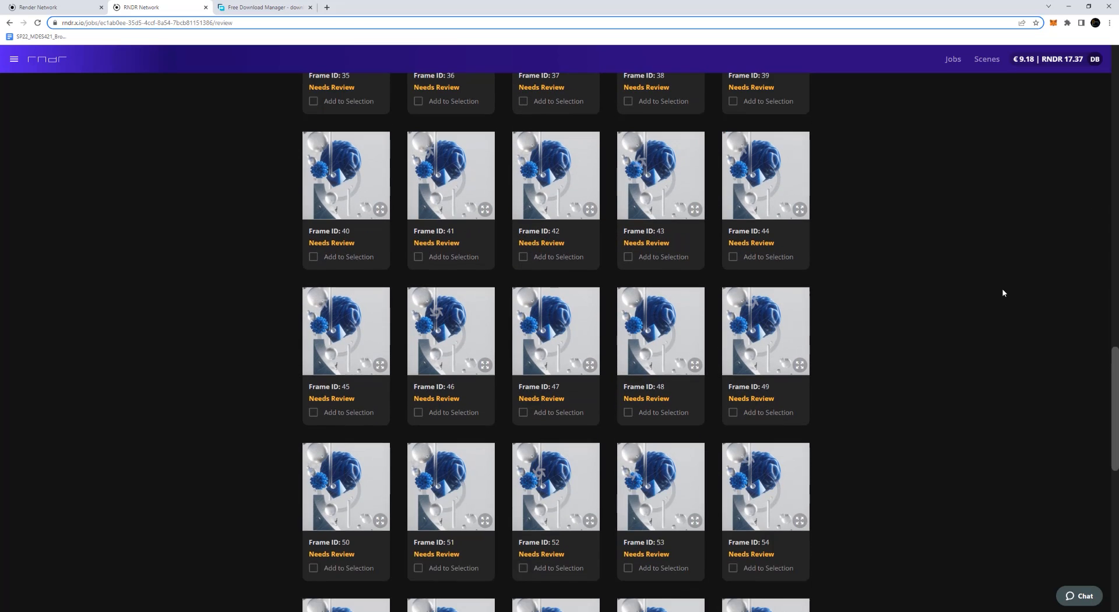
scroll(1002, 292, "up", 20)
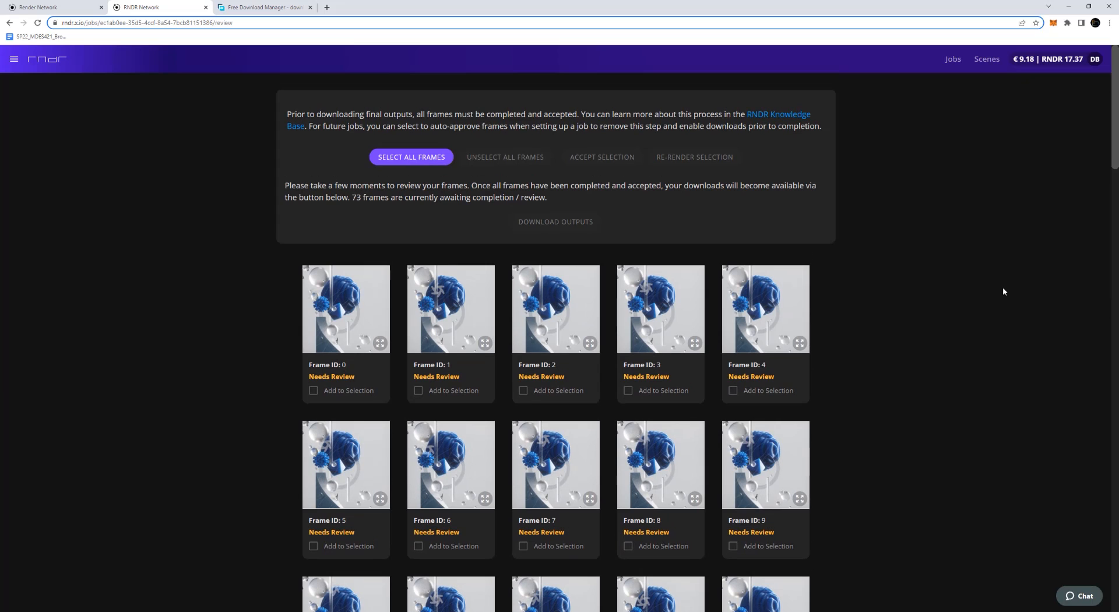
Accept all vision_series_03 frames and generate download links for all frames as PNG 8-bit sRGB tonemapped denoised beauty outputs.
left_click(434, 163)
left_click(596, 158)
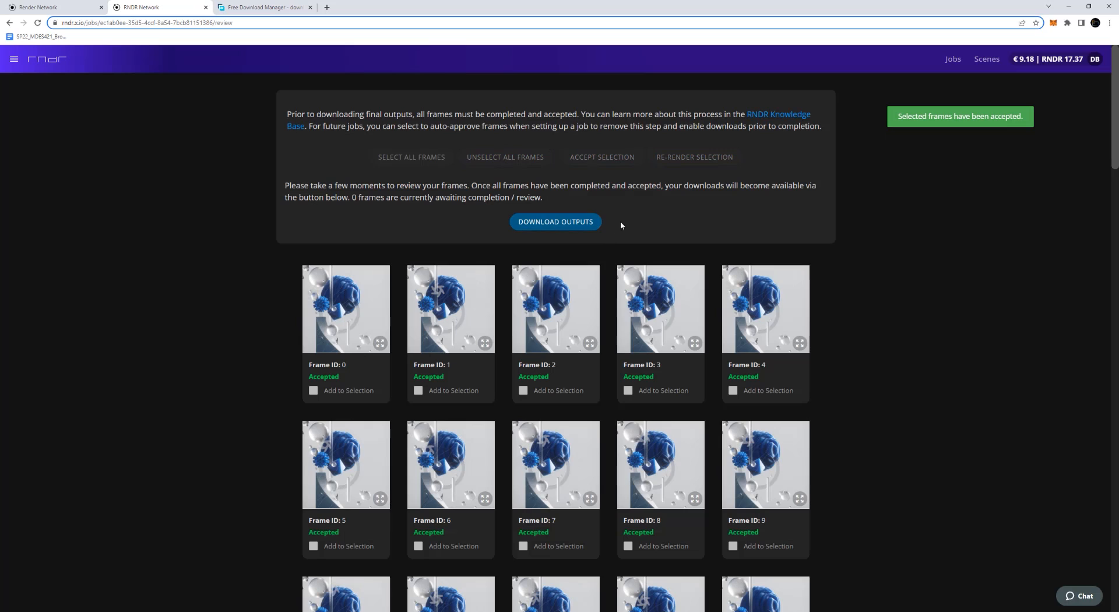
left_click(571, 227)
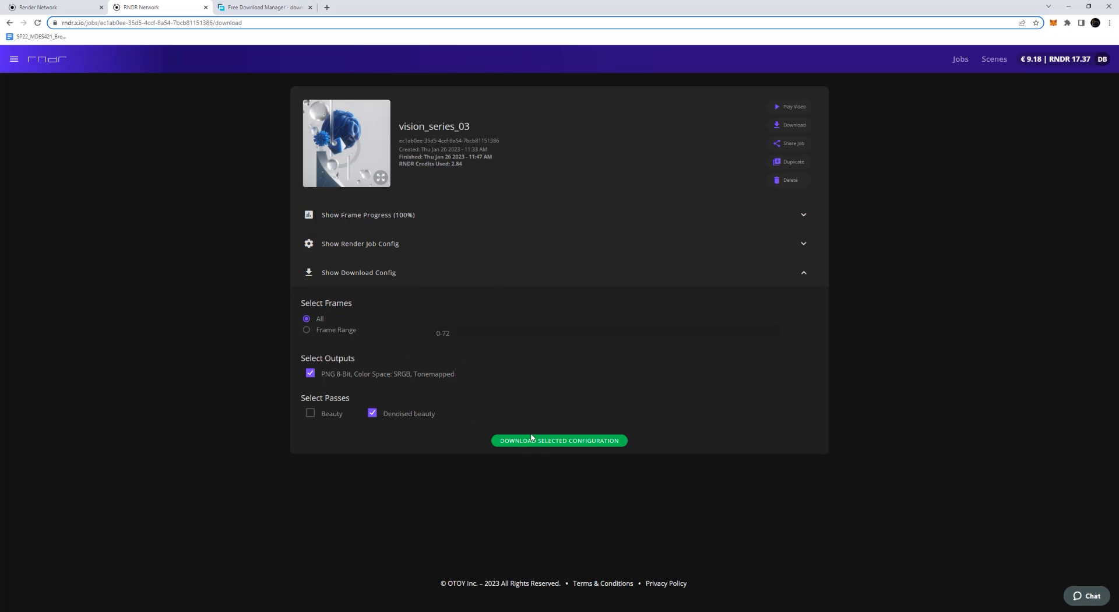
left_click(546, 443)
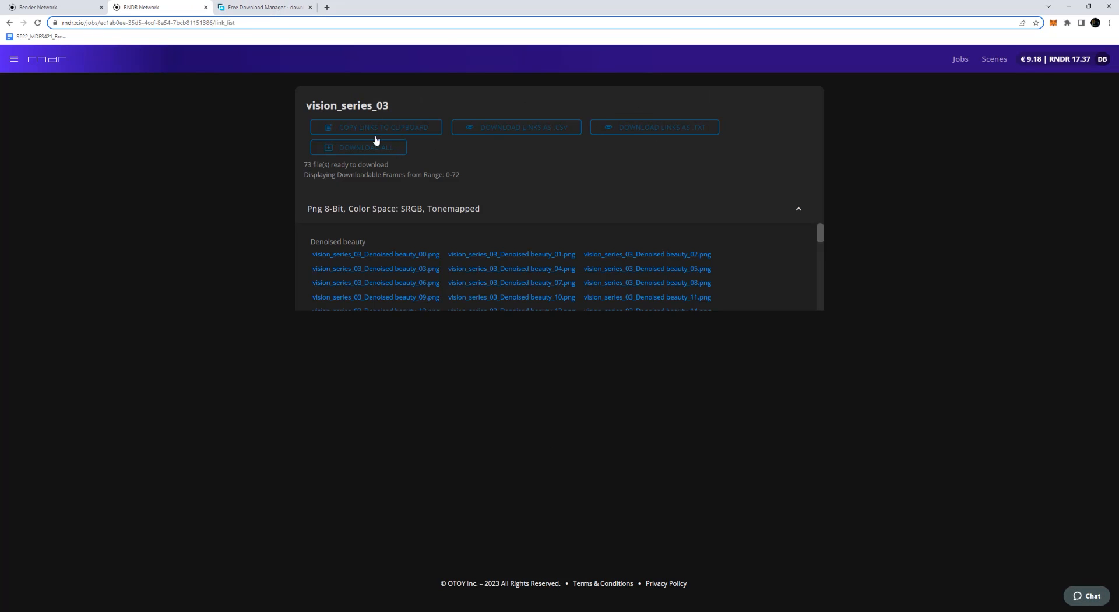
Check the Free Download Manager site, return to the vision_series_03 link list, and begin downloading all files.
left_click(262, 7)
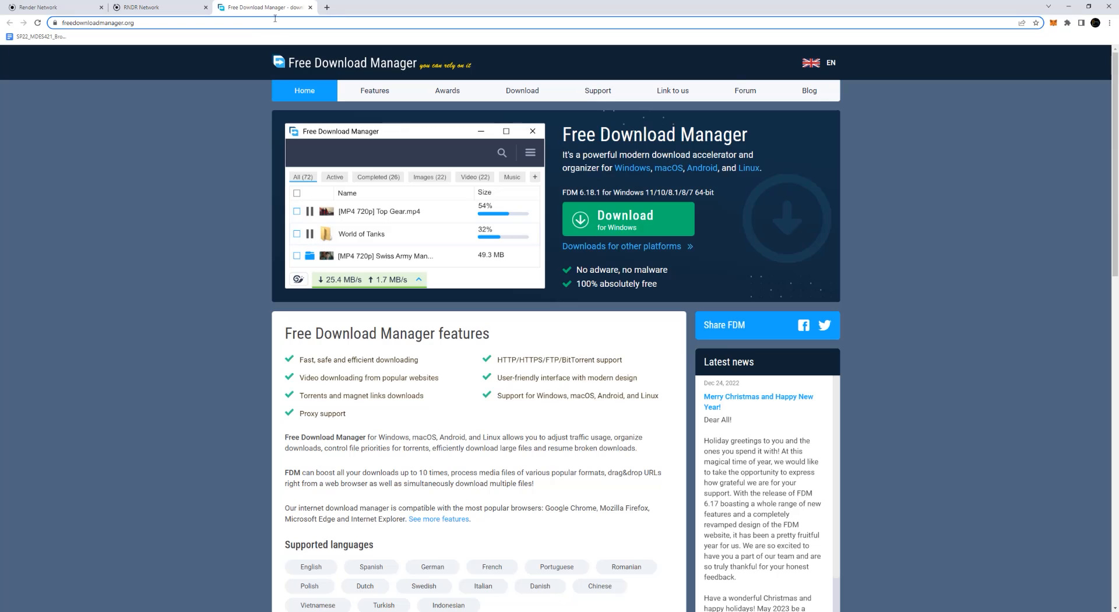
left_click(161, 8)
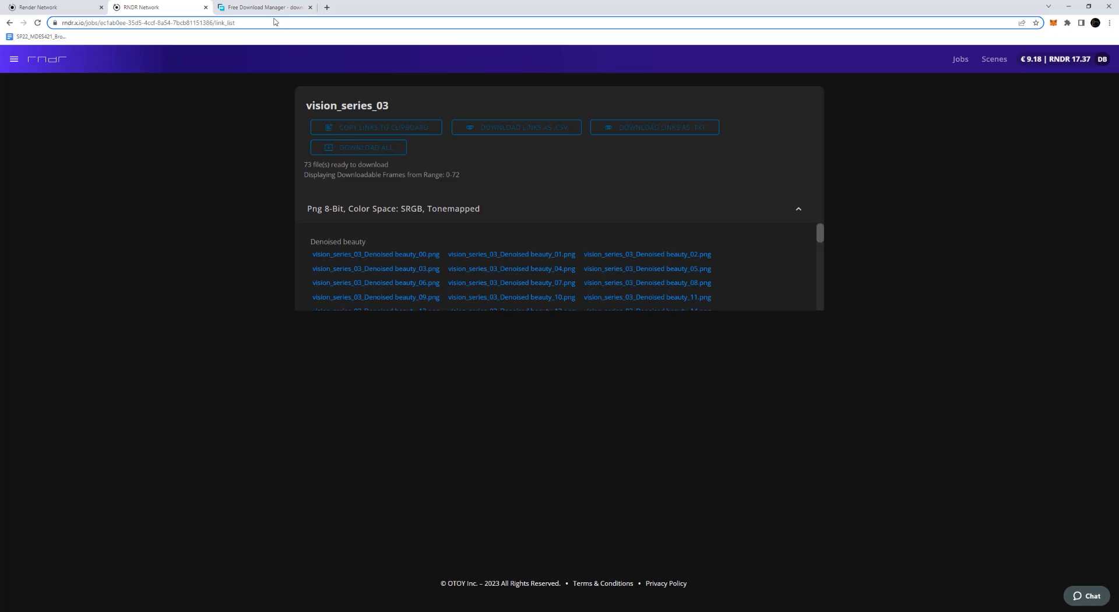
left_click(369, 153)
left_click(650, 273)
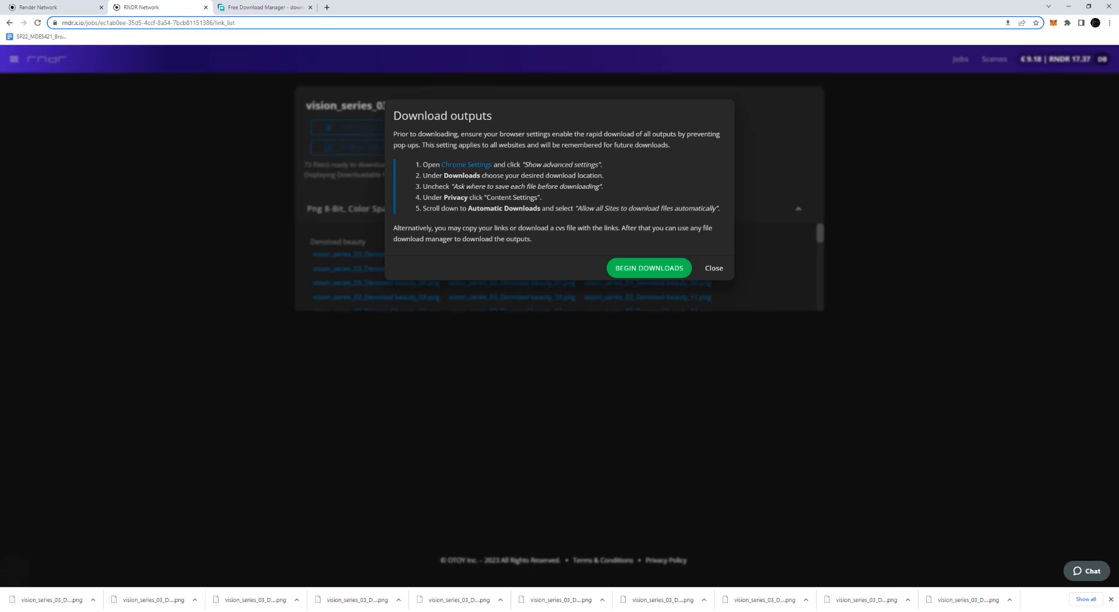
Look through the most recent jobs in the jobs list and open its last page, 25.
left_click(157, 8)
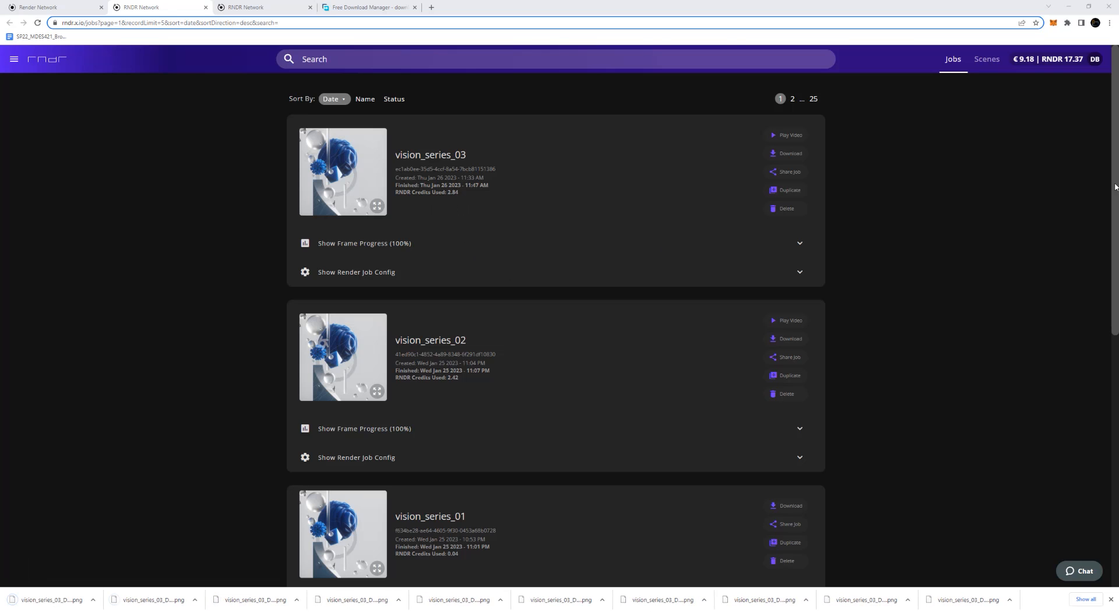
scroll(1100, 326, "down", 3)
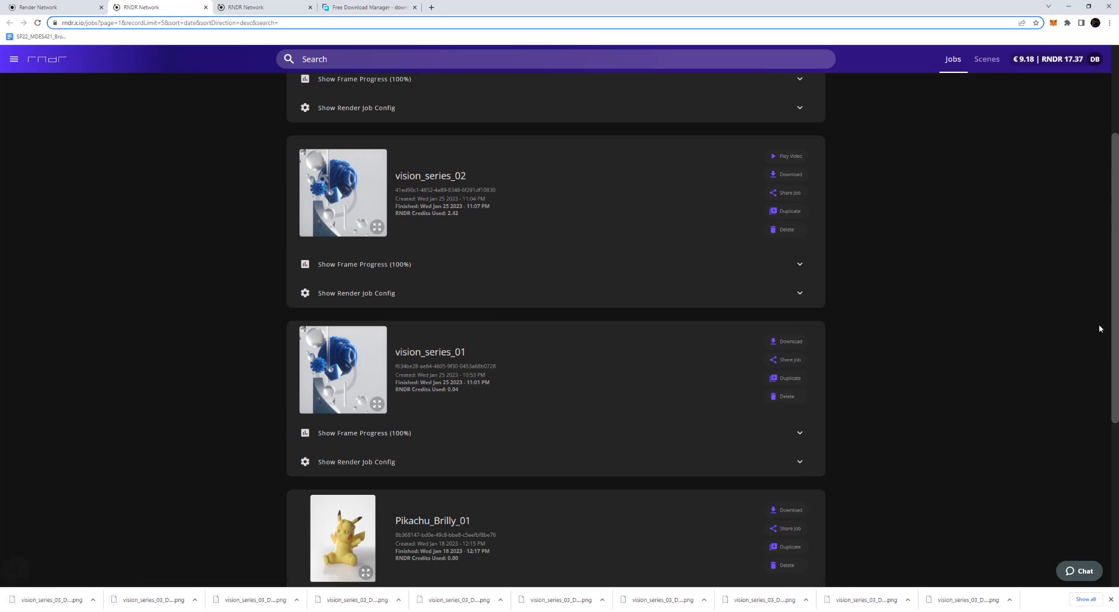
scroll(1100, 326, "down", 3)
scroll(1106, 412, "up", 8)
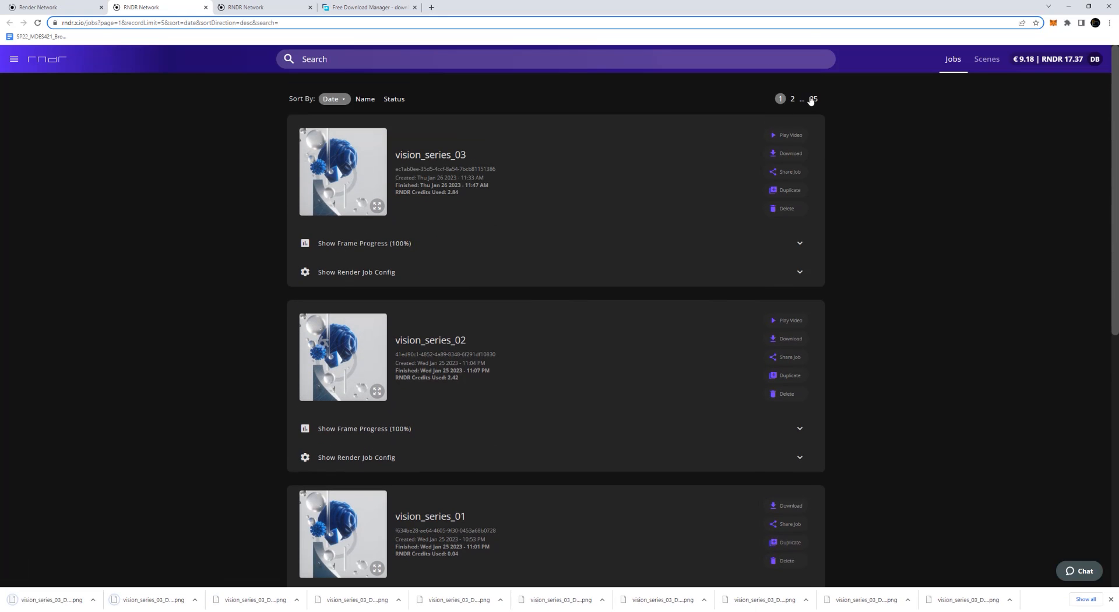
left_click(812, 99)
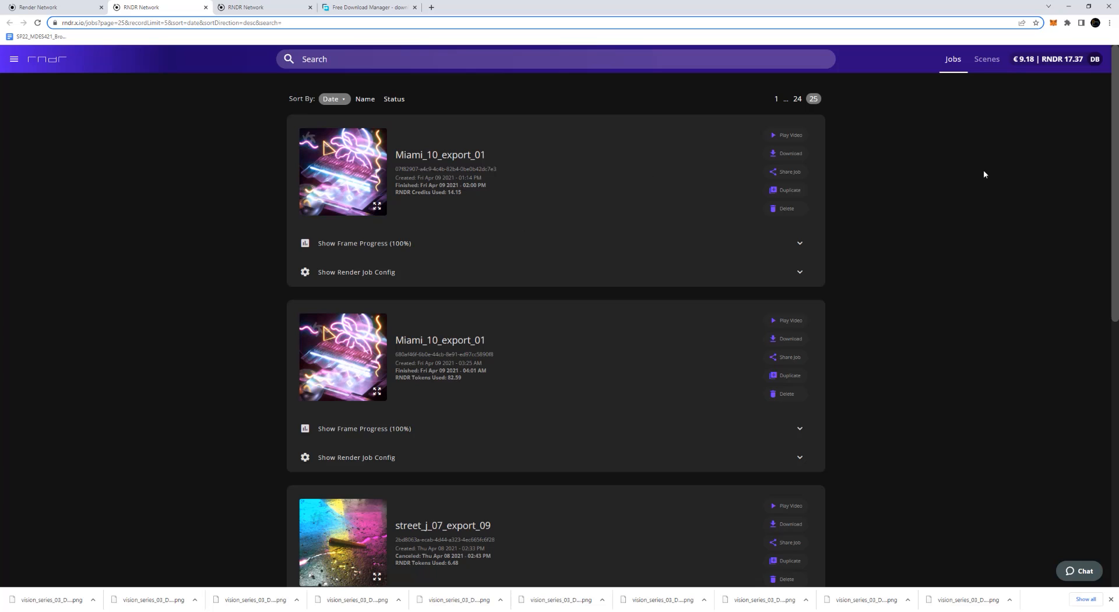
Examine the jobs and their used credits on page 24 of the jobs list, and return to the first page.
left_click(796, 99)
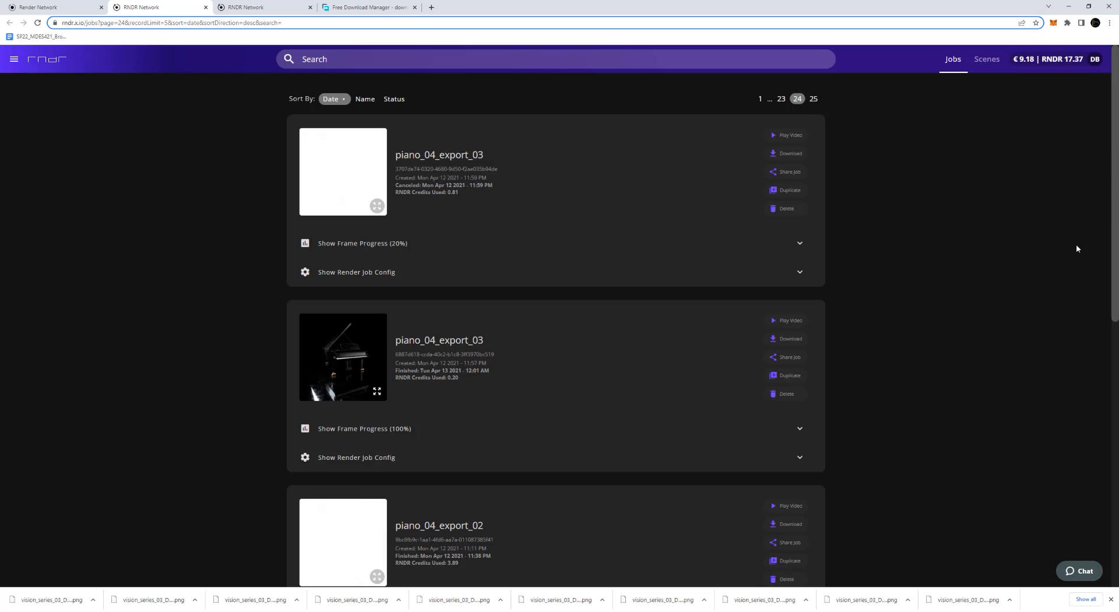
scroll(512, 268, "down", 2)
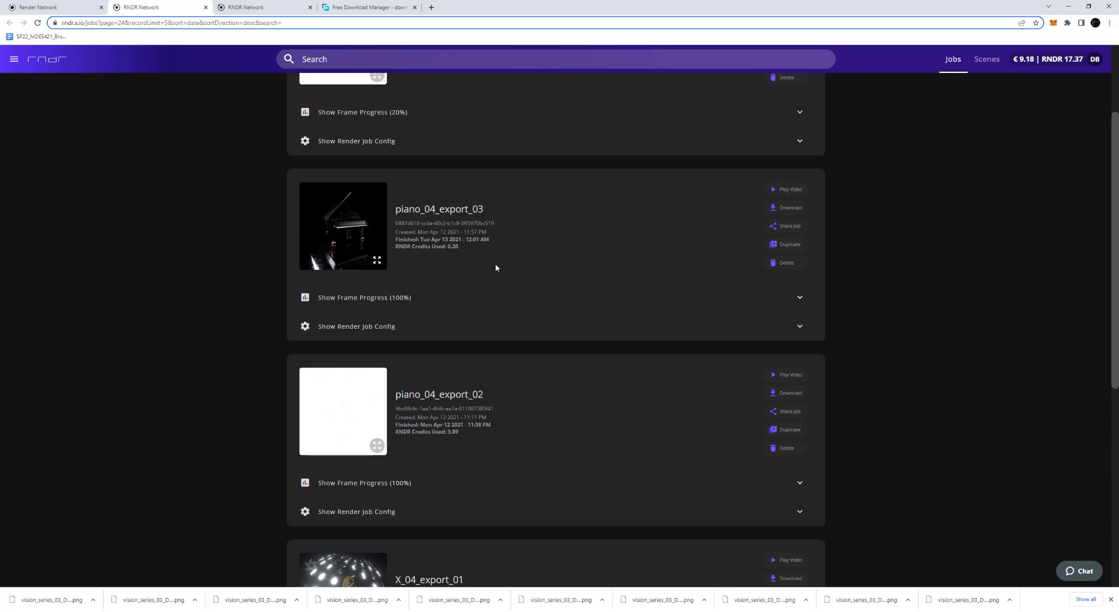
scroll(534, 407, "down", 4)
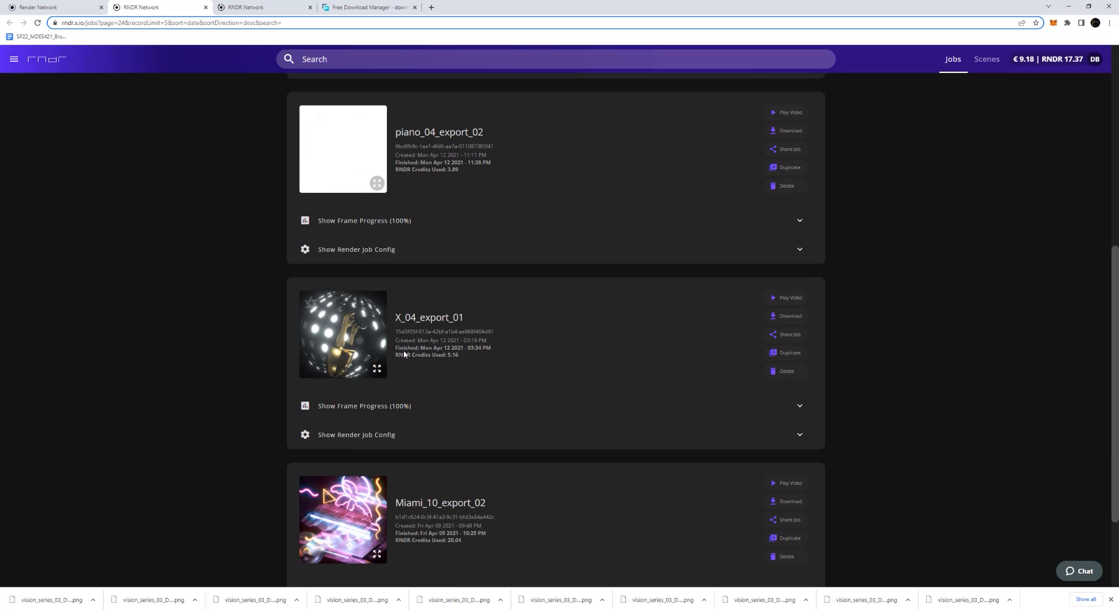
scroll(441, 357, "up", 3)
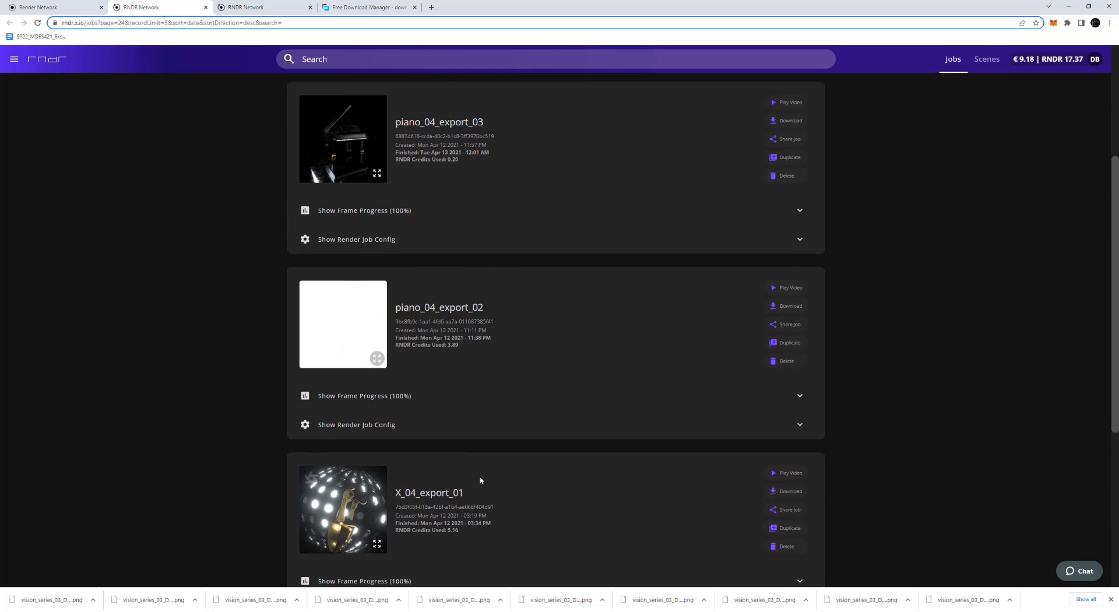
scroll(520, 330, "up", 2)
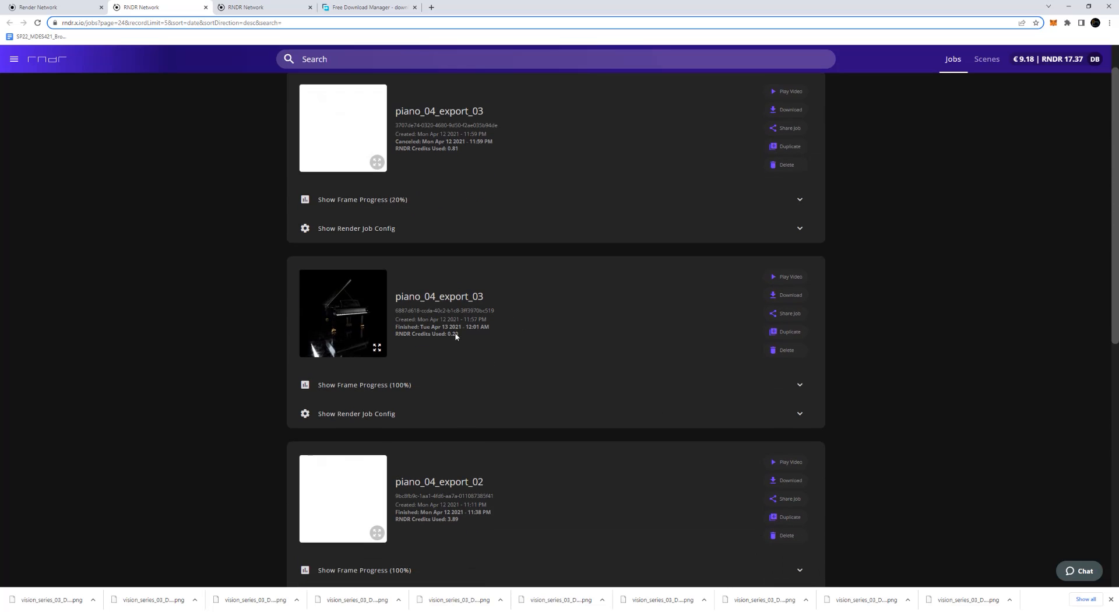
scroll(467, 195, "up", 1)
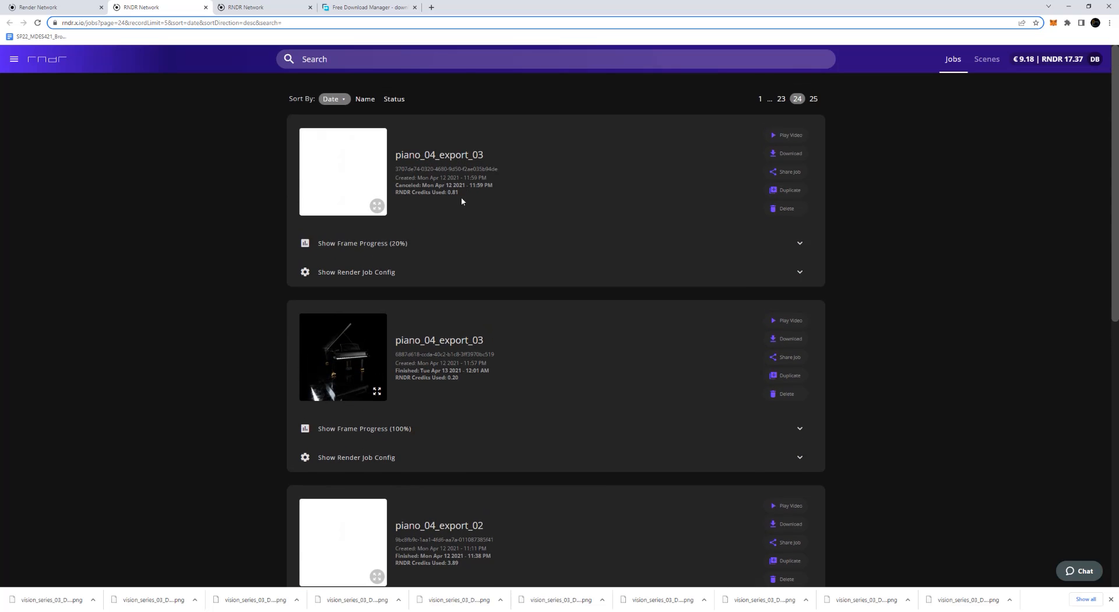
scroll(791, 187, "down", 2)
scroll(791, 188, "down", 4)
left_click(953, 59)
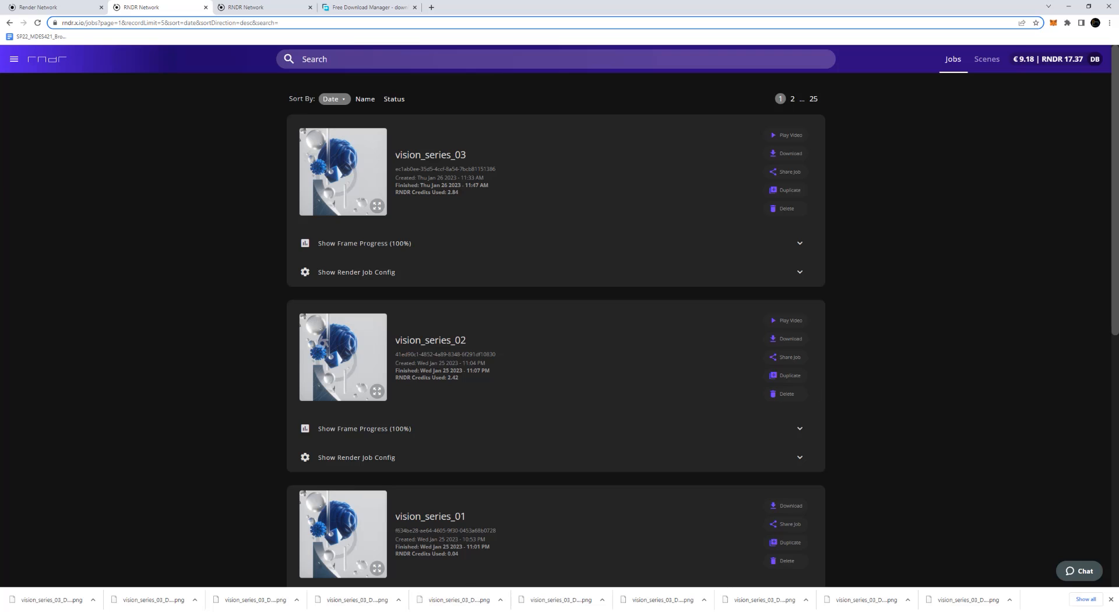
Switch to After Effects, import the vision_series_03 Denoised beauty frames as a PNG sequence, and create a composition from it.
key("alt+Tab")
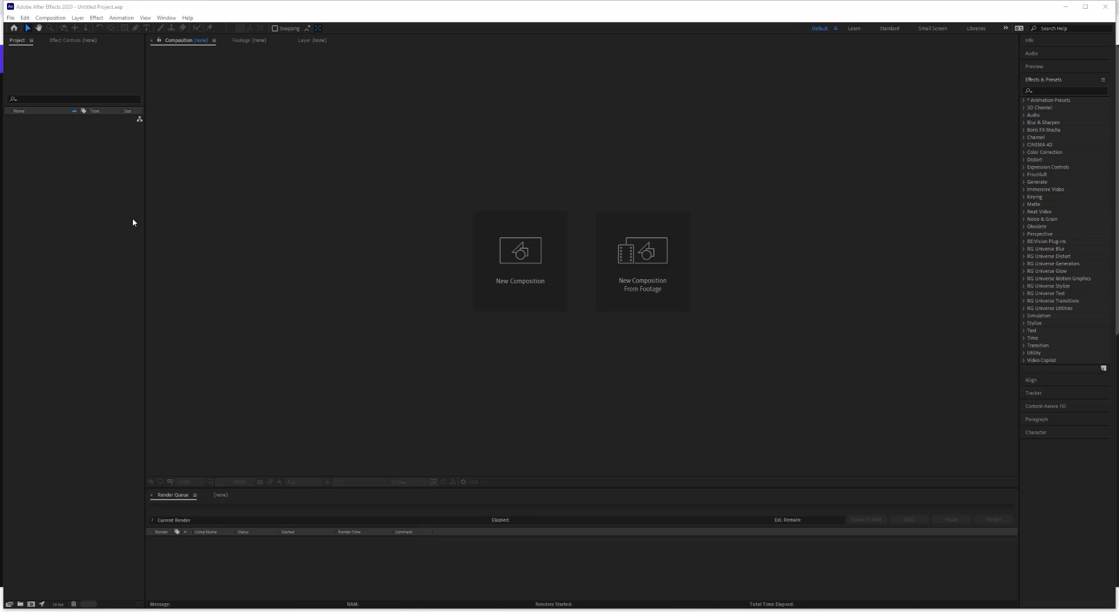
double_click(102, 235)
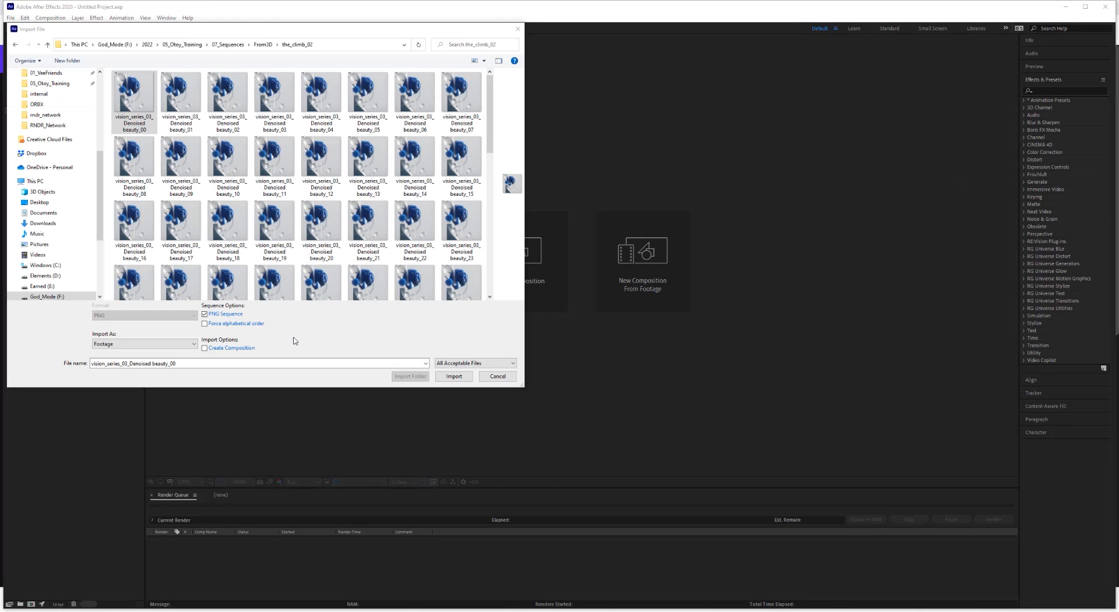
left_click(460, 379)
left_click_drag(34, 551, 31, 604)
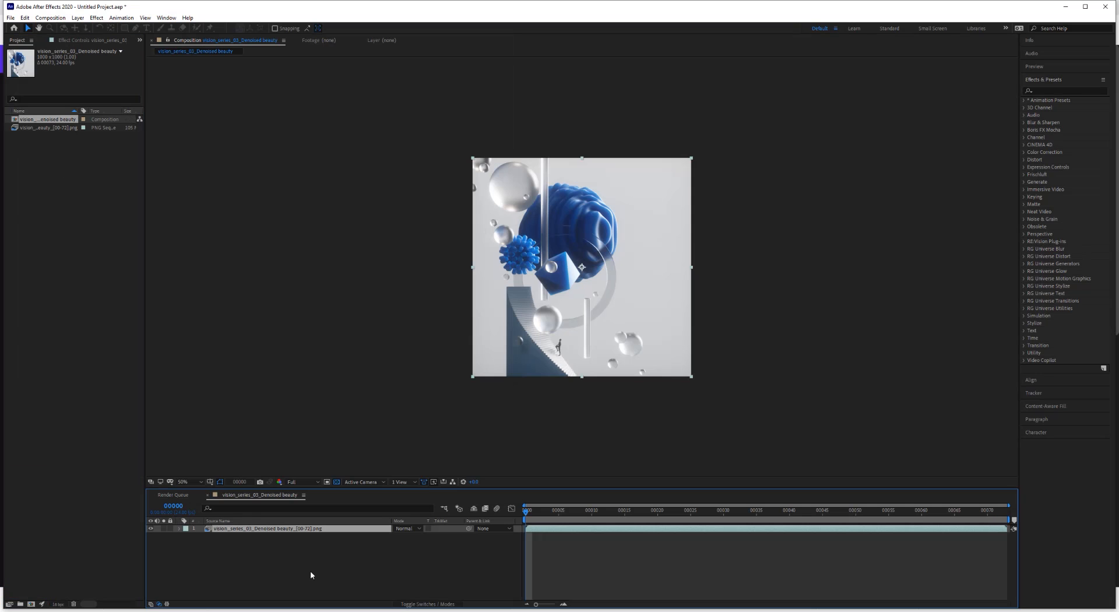
Play a preview of the vision_series_03 composition and set the viewer magnification to 100%.
key("space")
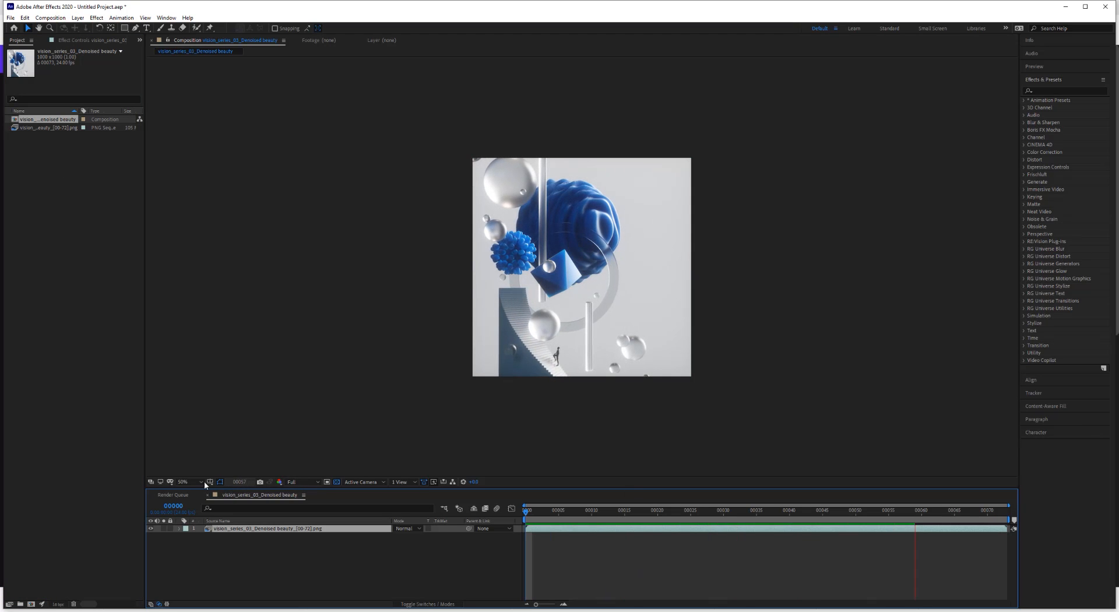
left_click(186, 483)
left_click(191, 414)
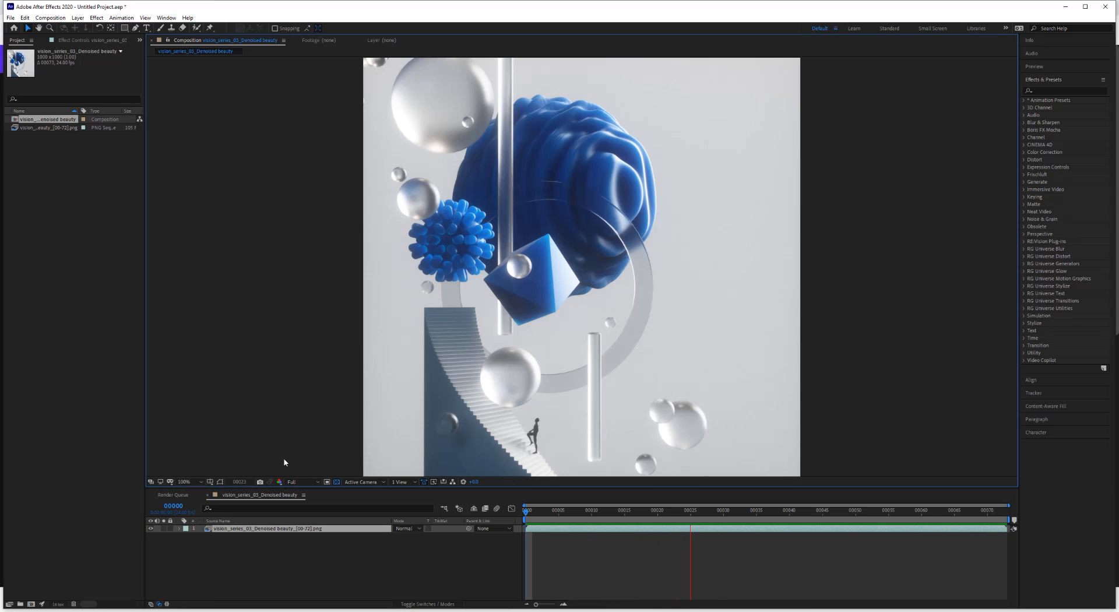